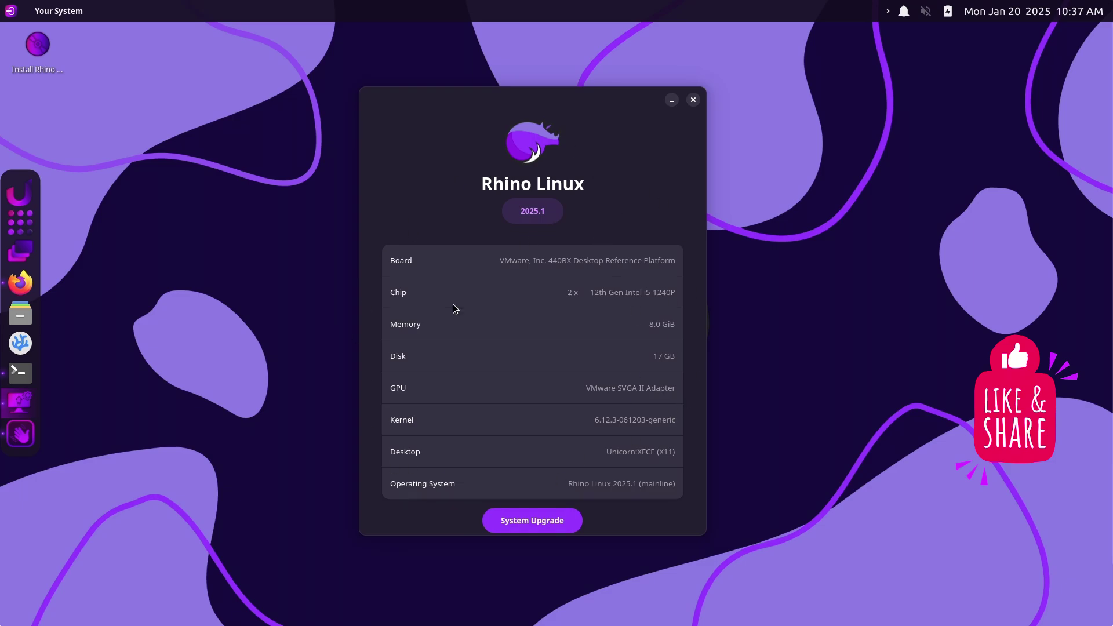
Close the system information window and launch the Hello Rhino welcome application
{"action": "left_click", "coordinate": [693, 100]}
{"action": "left_click", "coordinate": [22, 431]}
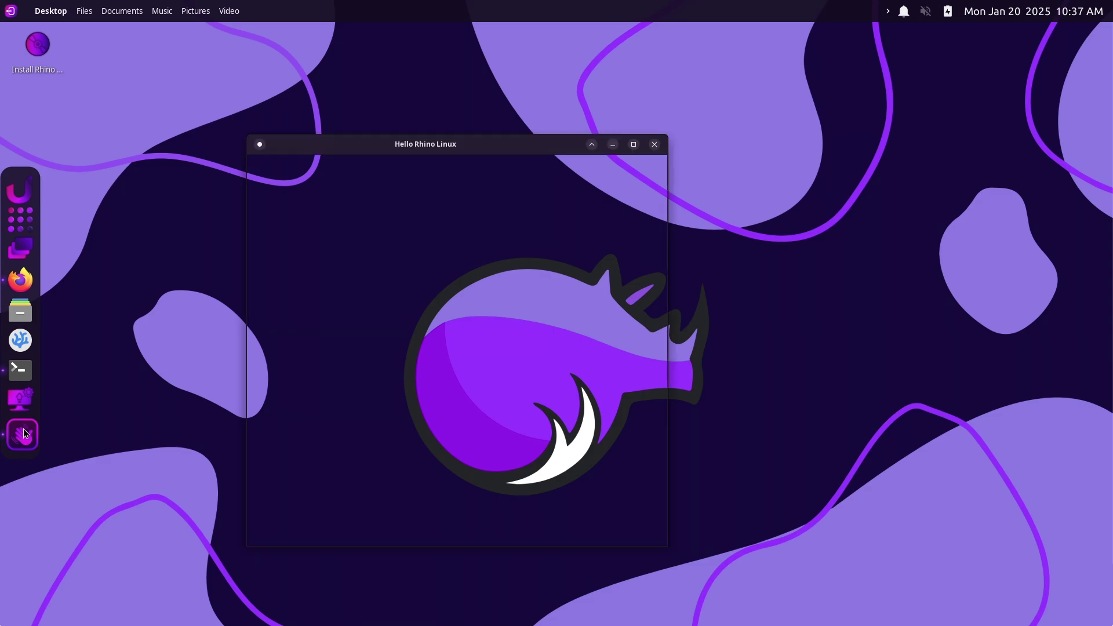
Switch to Firefox and look through the Rhino Linux homepage, from its Ubuntu-based rolling release introduction to the Unicorn and developer sections
{"action": "left_click", "coordinate": [21, 282]}
{"action": "double_click", "coordinate": [725, 100]}
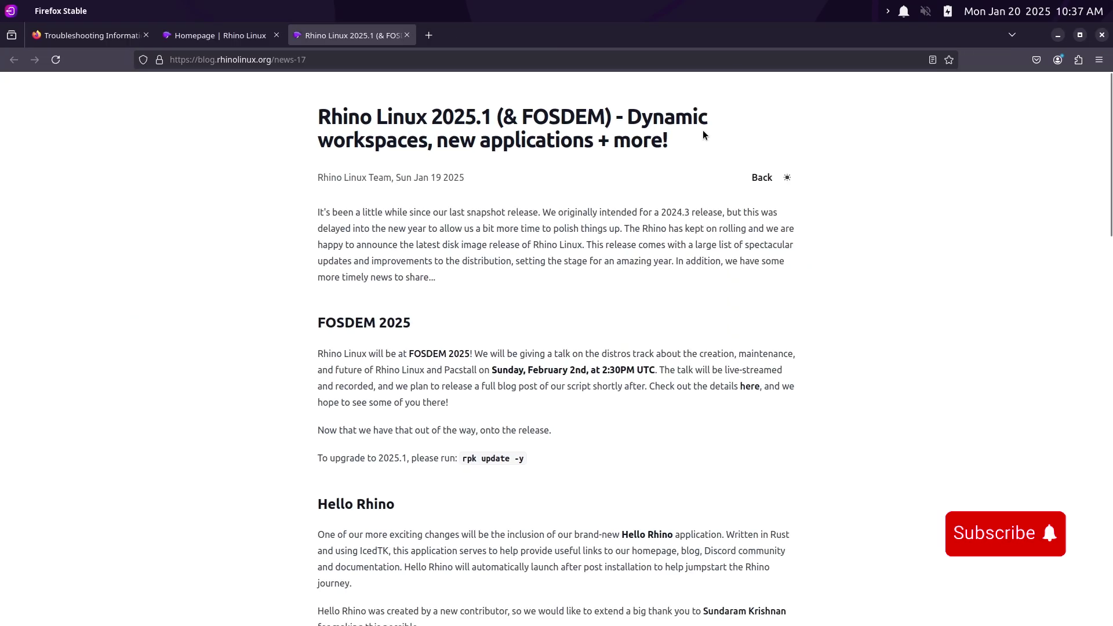
{"action": "left_click", "coordinate": [227, 36]}
{"action": "left_click_drag", "start_coordinate": [418, 166], "coordinate": [643, 222]}
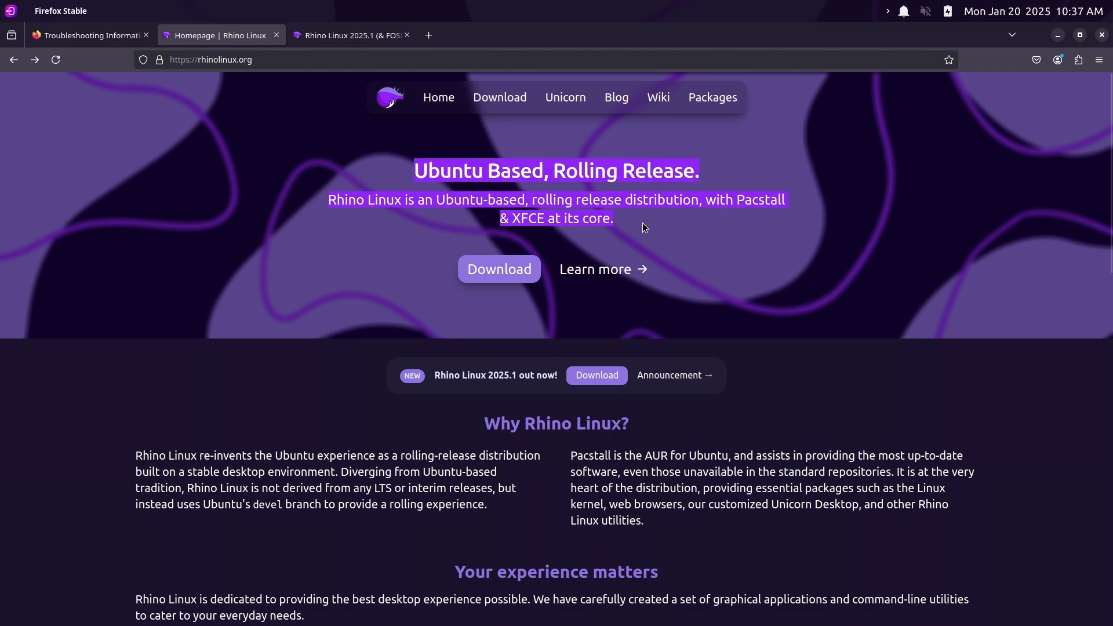
{"action": "scroll", "coordinate": [533, 367], "scroll_direction": "down", "scroll_amount": 9}
{"action": "scroll", "coordinate": [534, 371], "scroll_direction": "down", "scroll_amount": 3}
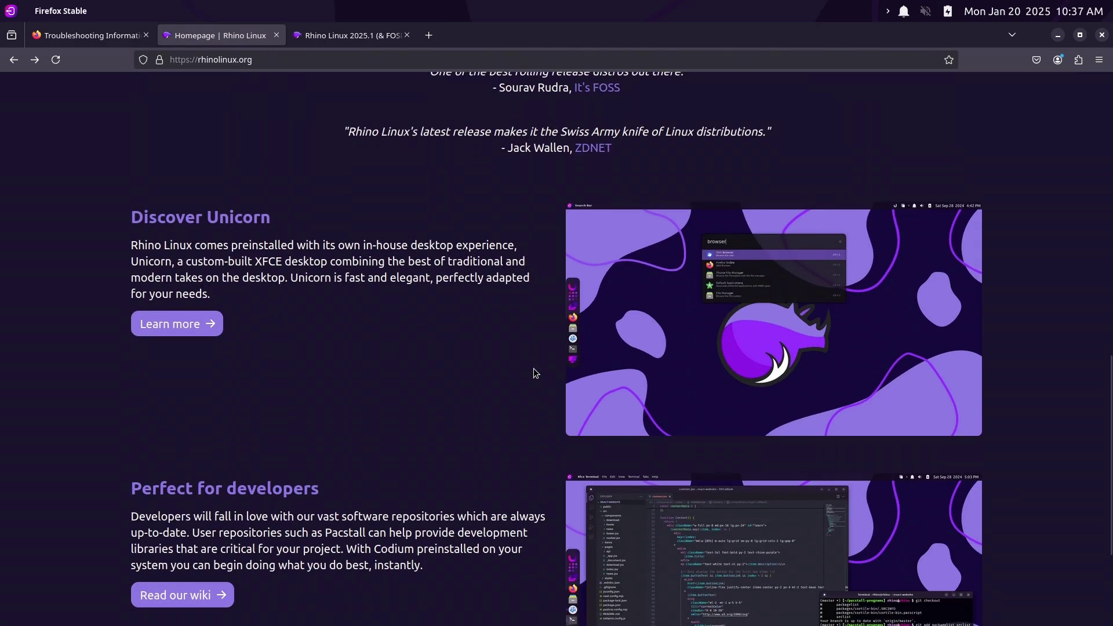
Examine the title, FOSDEM 2025 section and upgrade command in the Rhino Linux 2025.1 release announcement
{"action": "key", "text": "ctrl+Tab"}
{"action": "left_click_drag", "start_coordinate": [504, 121], "coordinate": [605, 124]}
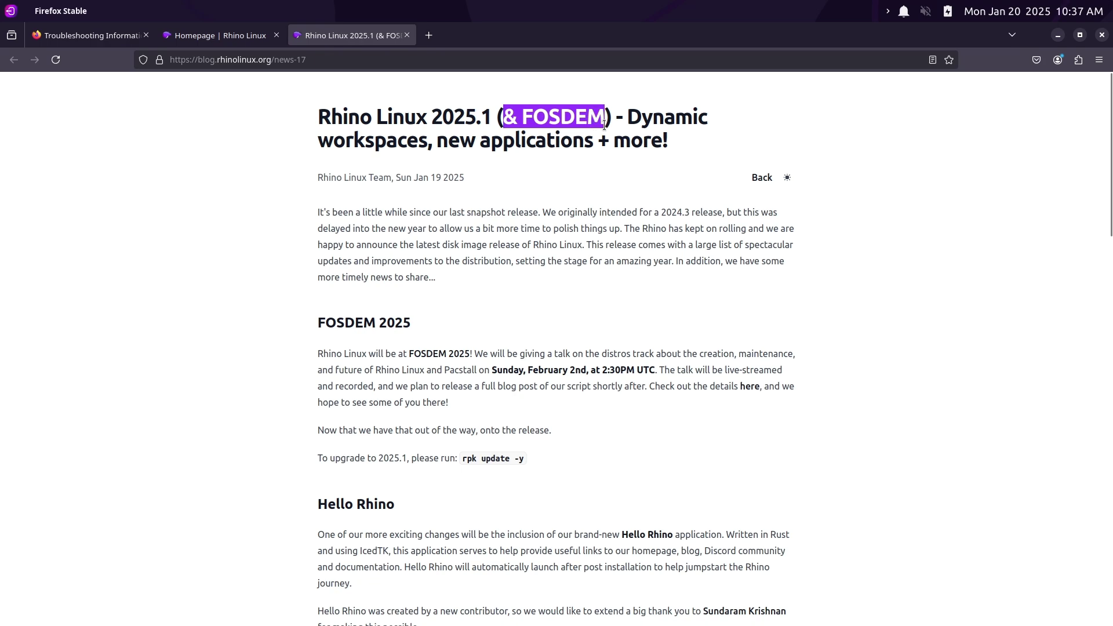
{"action": "left_click_drag", "start_coordinate": [298, 328], "coordinate": [468, 409]}
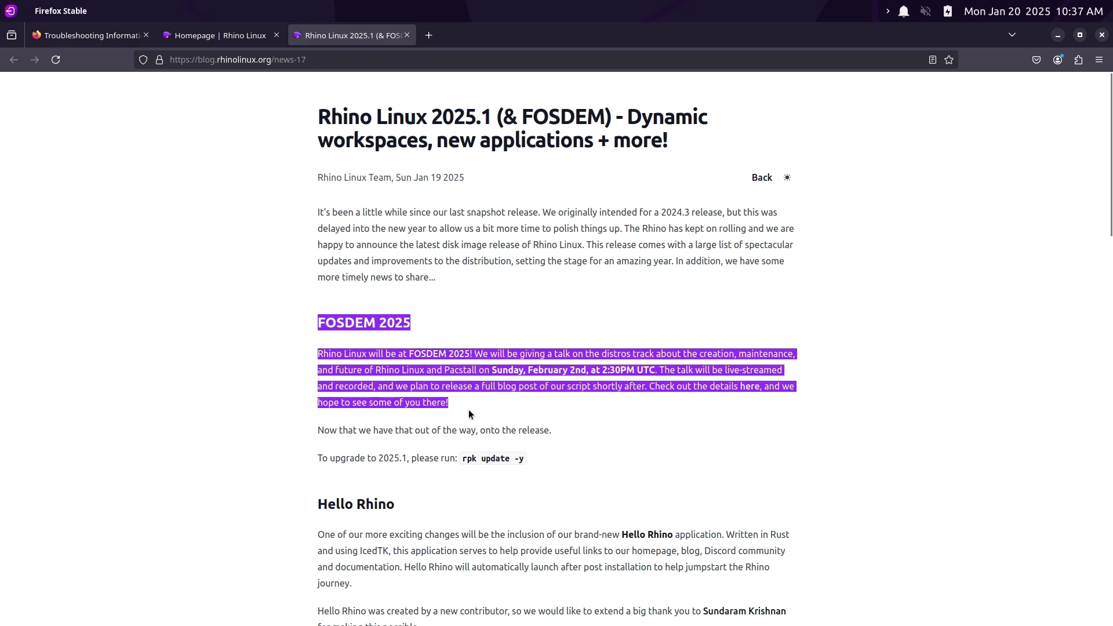
{"action": "scroll", "coordinate": [818, 277], "scroll_direction": "down", "scroll_amount": 2}
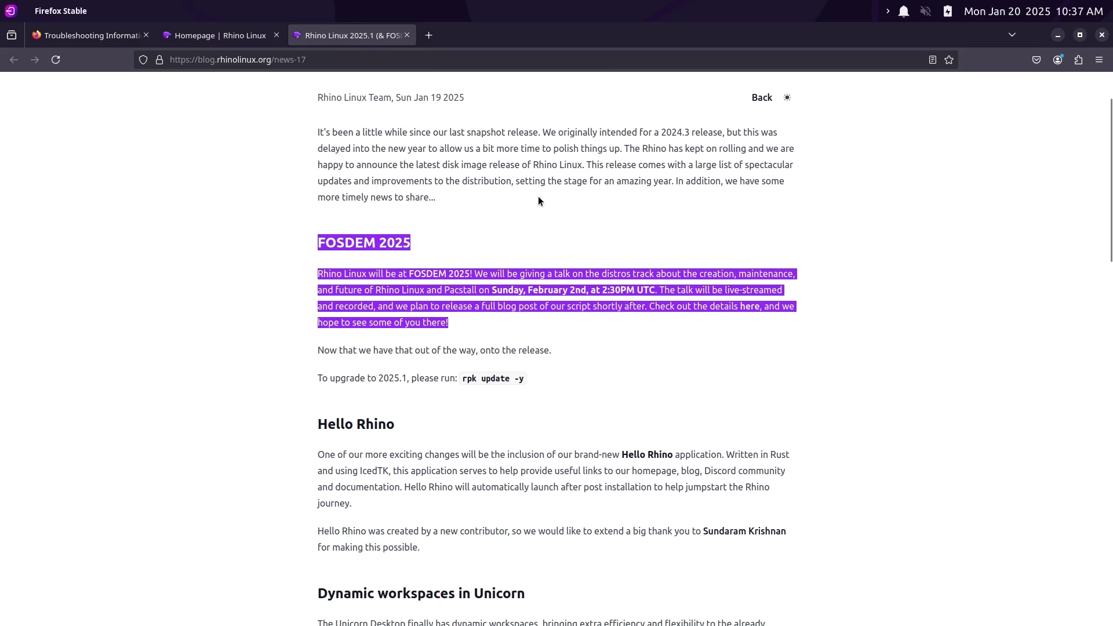
{"action": "scroll", "coordinate": [576, 252], "scroll_direction": "up", "scroll_amount": 3}
{"action": "scroll", "coordinate": [422, 374], "scroll_direction": "down", "scroll_amount": 3}
{"action": "left_click_drag", "start_coordinate": [547, 380], "coordinate": [463, 379]}
{"action": "left_click_drag", "start_coordinate": [328, 387], "coordinate": [547, 387]}
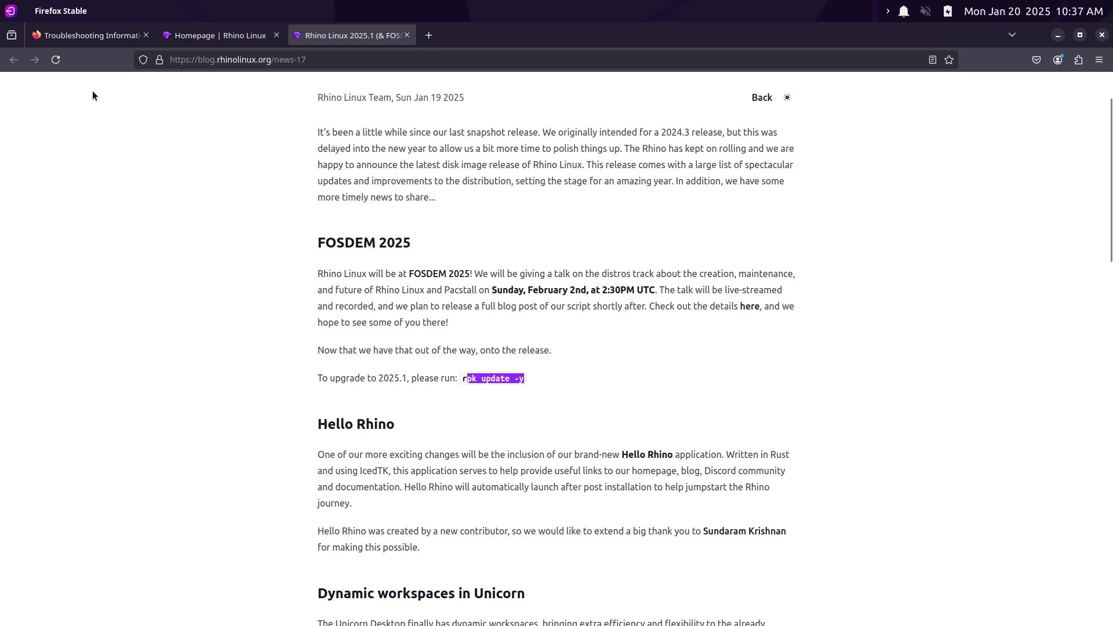
Return to the Hello Rhino window, view its welcome resources maximized, and close it
{"action": "left_click", "coordinate": [1058, 35]}
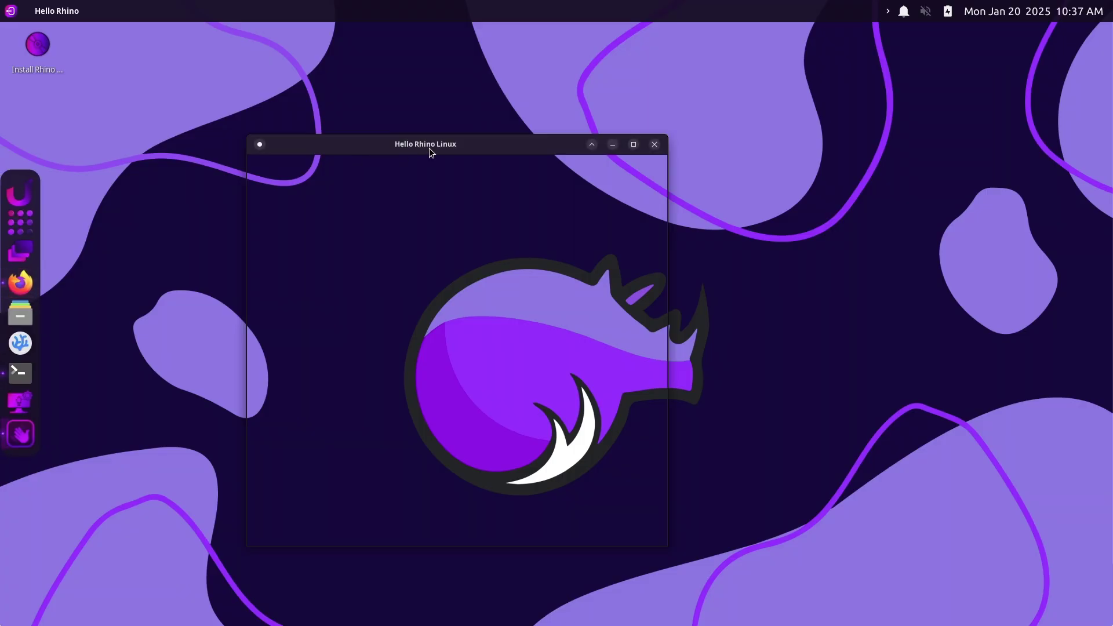
{"action": "left_click_drag", "start_coordinate": [429, 148], "coordinate": [550, 148]}
{"action": "left_click", "coordinate": [756, 145]}
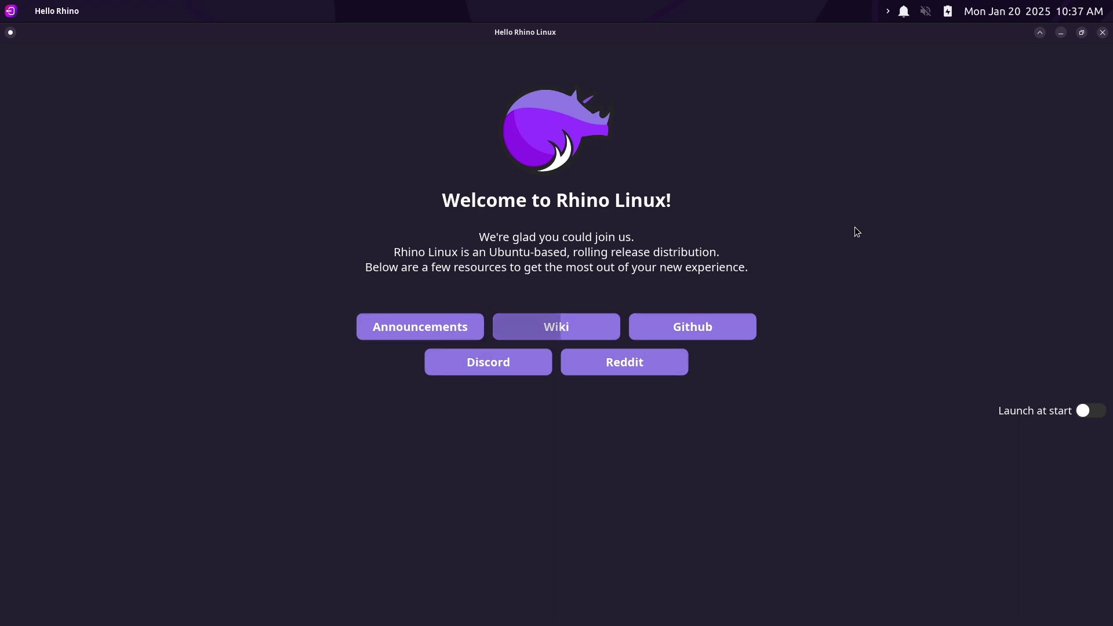
{"action": "left_click", "coordinate": [1103, 32]}
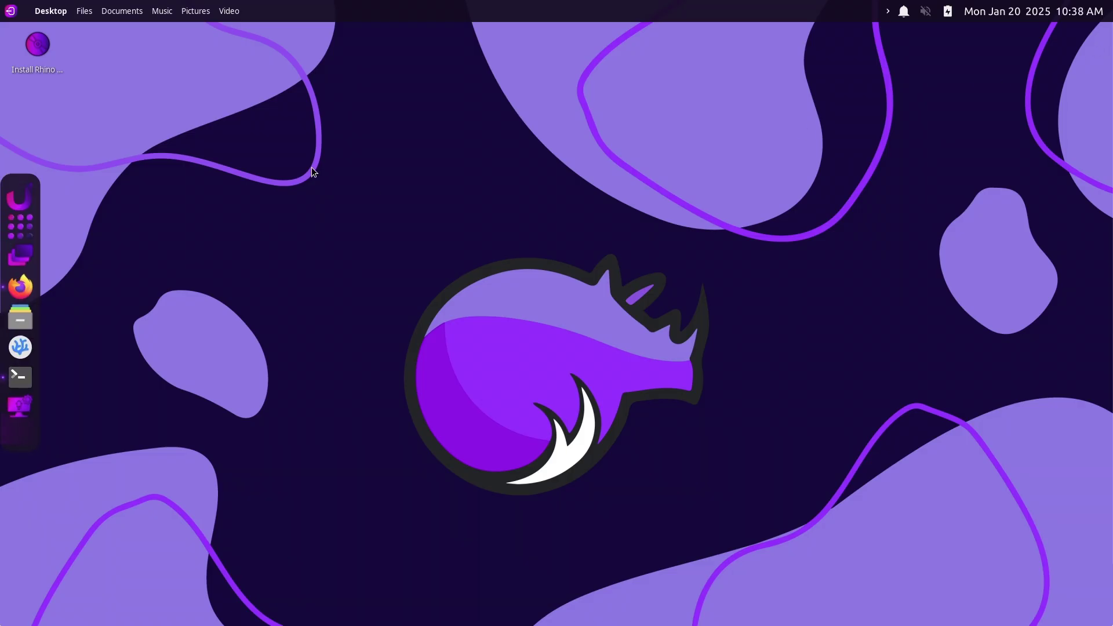
Bring up the terminal maximized and examine its fastfetch, inxi, neofetch and /etc/issue output
{"action": "left_click", "coordinate": [23, 387]}
{"action": "left_click", "coordinate": [733, 35]}
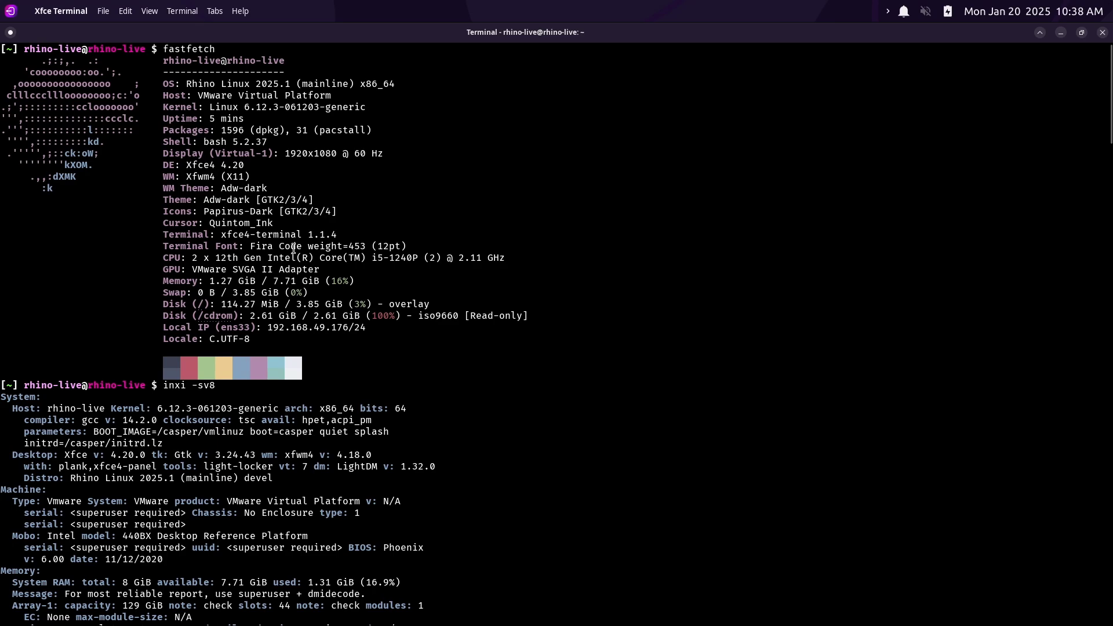
{"action": "left_click_drag", "start_coordinate": [156, 60], "coordinate": [501, 343]}
{"action": "scroll", "coordinate": [419, 250], "scroll_direction": "down", "scroll_amount": 3}
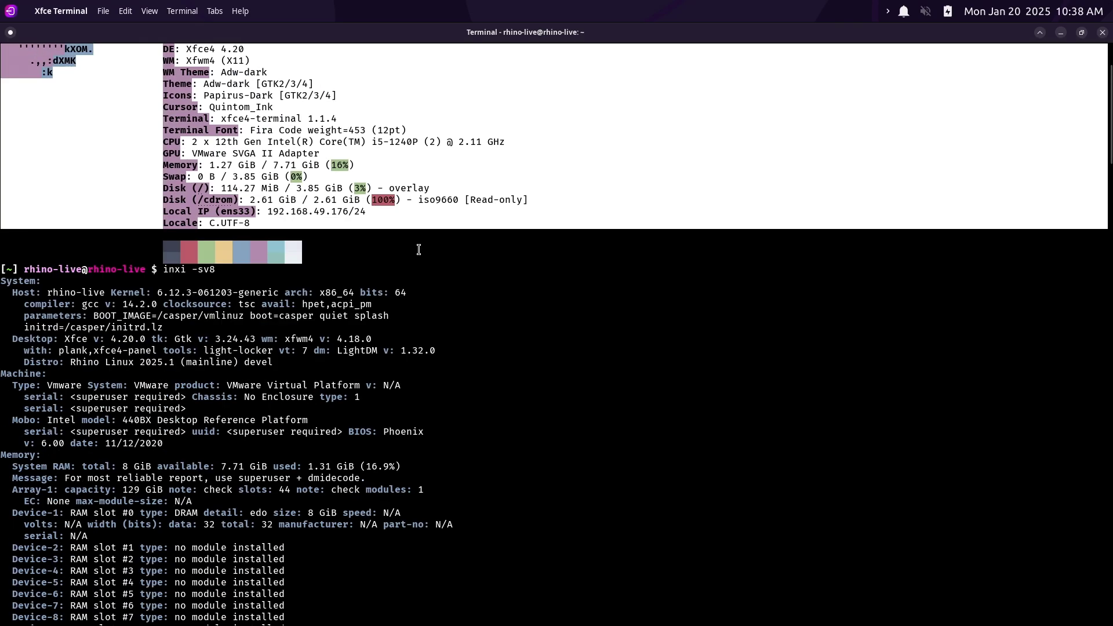
{"action": "left_click_drag", "start_coordinate": [24, 286], "coordinate": [497, 542]}
{"action": "scroll", "coordinate": [499, 489], "scroll_direction": "down", "scroll_amount": 20}
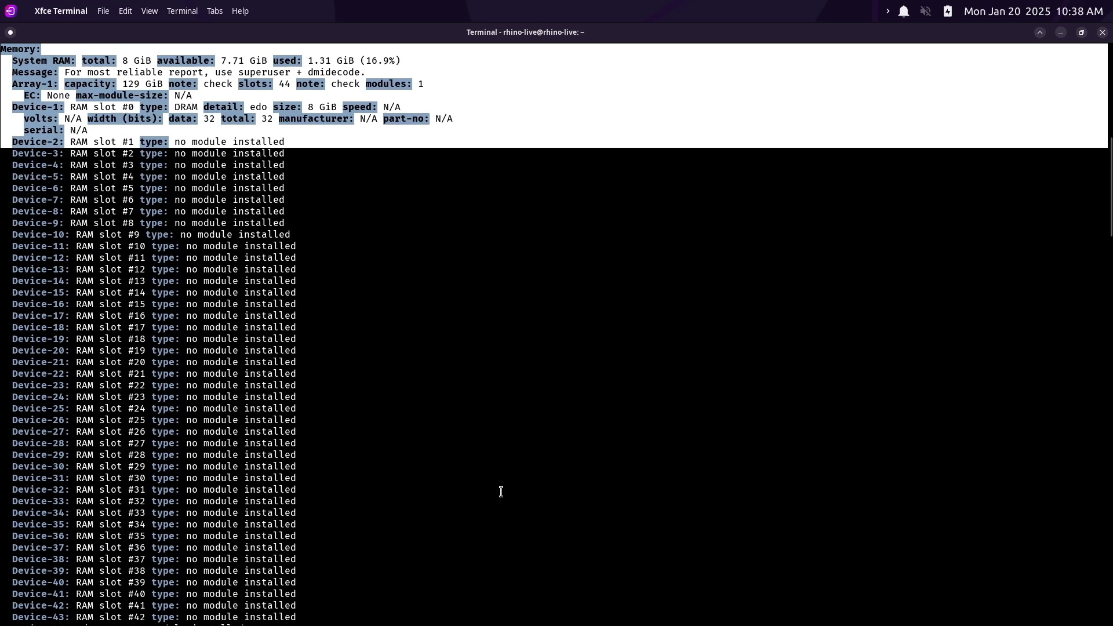
{"action": "scroll", "coordinate": [501, 492], "scroll_direction": "down", "scroll_amount": 3}
{"action": "scroll", "coordinate": [27, 355], "scroll_direction": "down", "scroll_amount": 6}
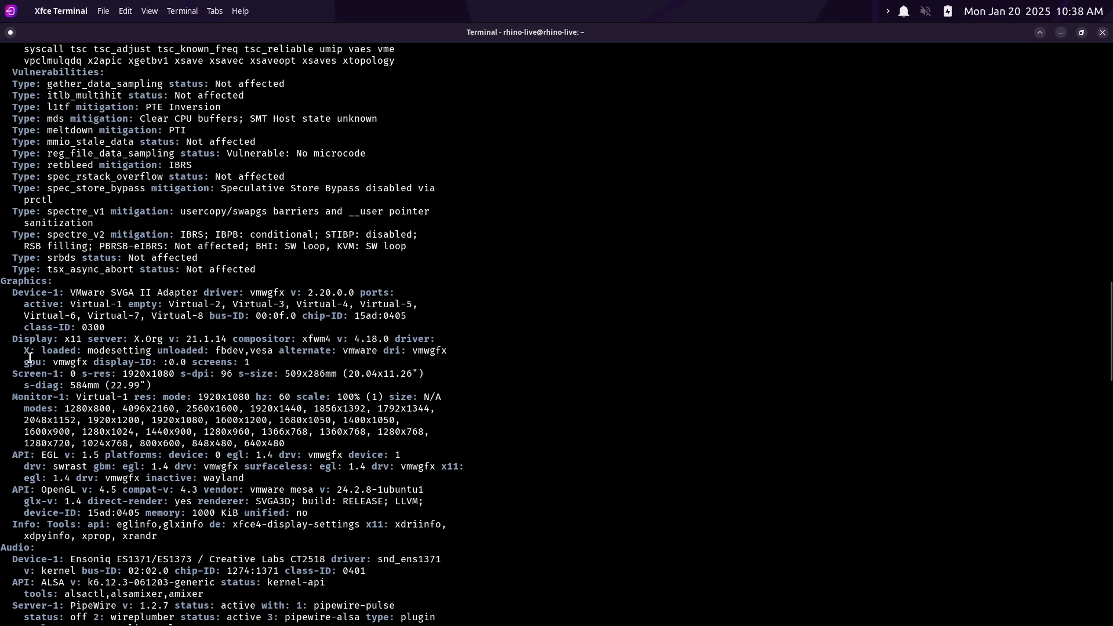
{"action": "left_click_drag", "start_coordinate": [1, 281], "coordinate": [497, 584]}
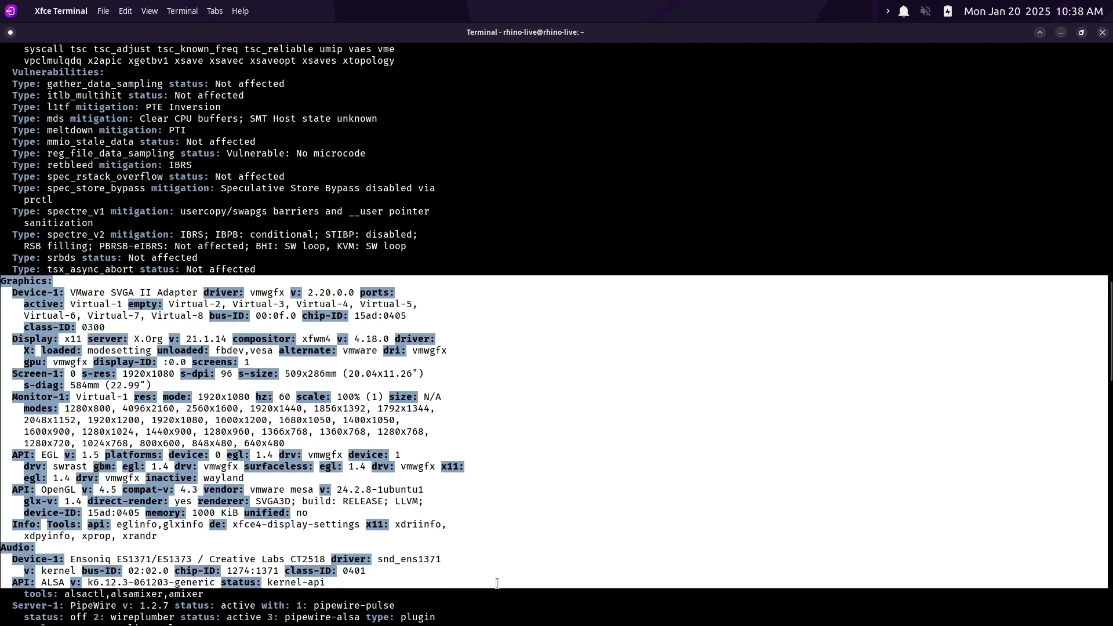
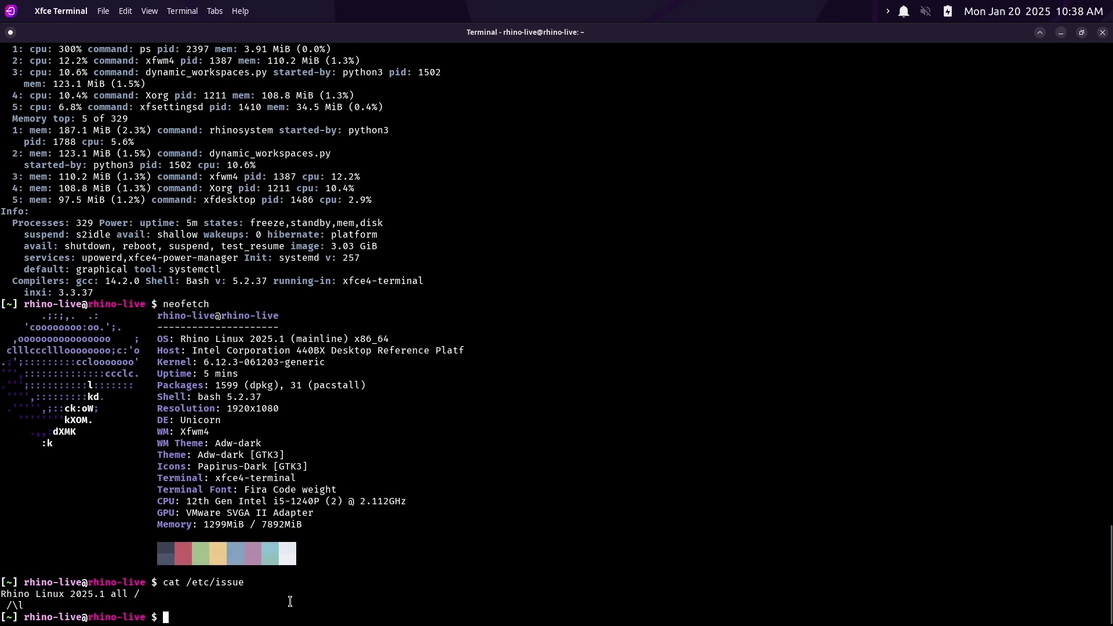
{"action": "left_click_drag", "start_coordinate": [290, 601], "coordinate": [29, 535]}
{"action": "left_click", "coordinate": [913, 138]}
Open a fresh terminal tab, close the old one, and restore the terminal window to its smaller size
{"action": "left_click", "coordinate": [103, 11]}
{"action": "left_click", "coordinate": [117, 30]}
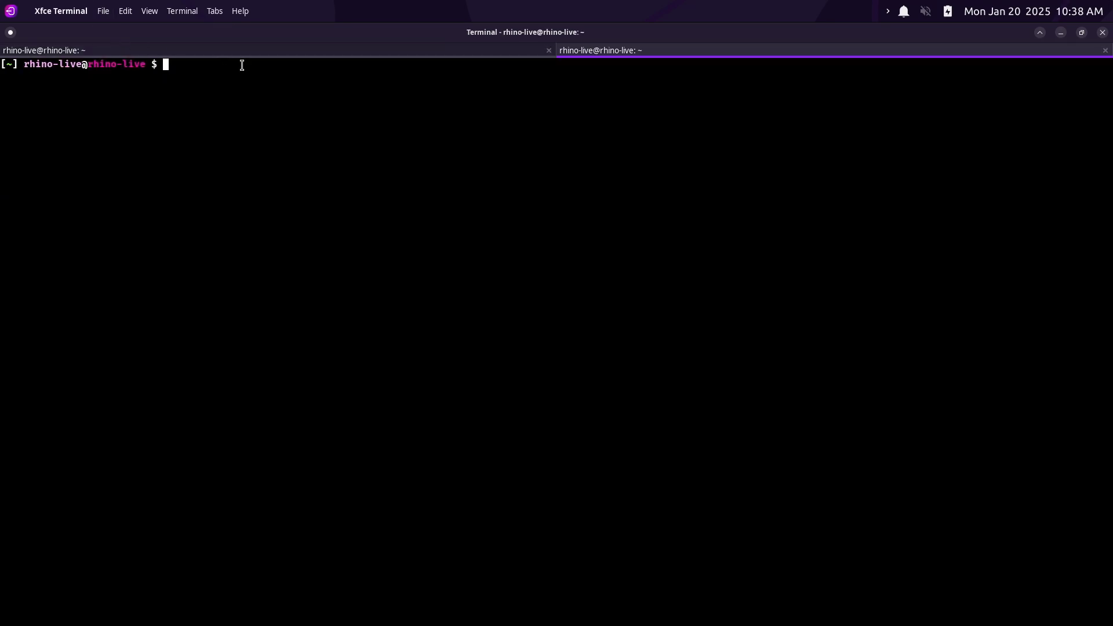
{"action": "left_click", "coordinate": [548, 51]}
{"action": "left_click", "coordinate": [1081, 33]}
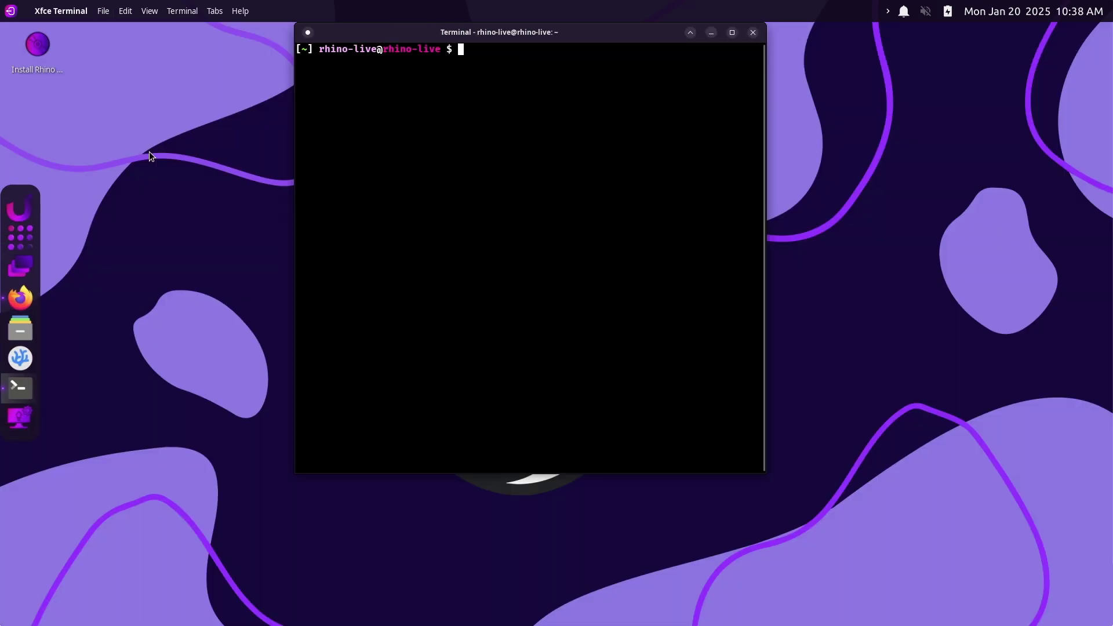
Copy the upgrade command "rpk update -y" from the release announcement in Firefox and run it in the terminal
{"action": "left_click", "coordinate": [28, 299]}
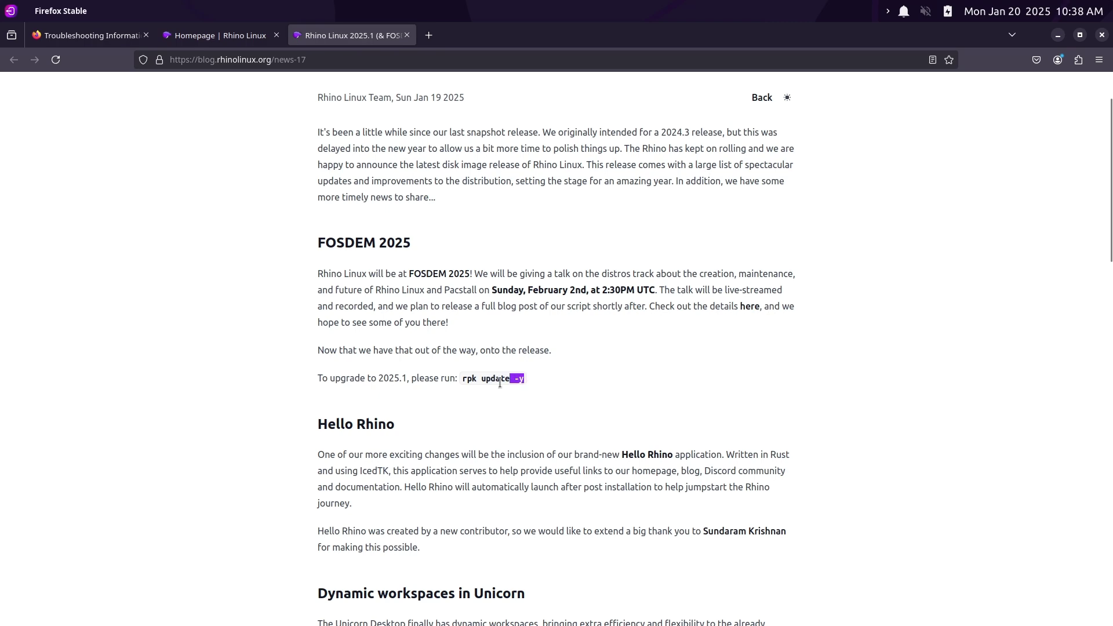
{"action": "left_click_drag", "start_coordinate": [500, 382], "coordinate": [460, 382]}
{"action": "left_click", "coordinate": [1058, 36]}
{"action": "right_click", "coordinate": [458, 43]}
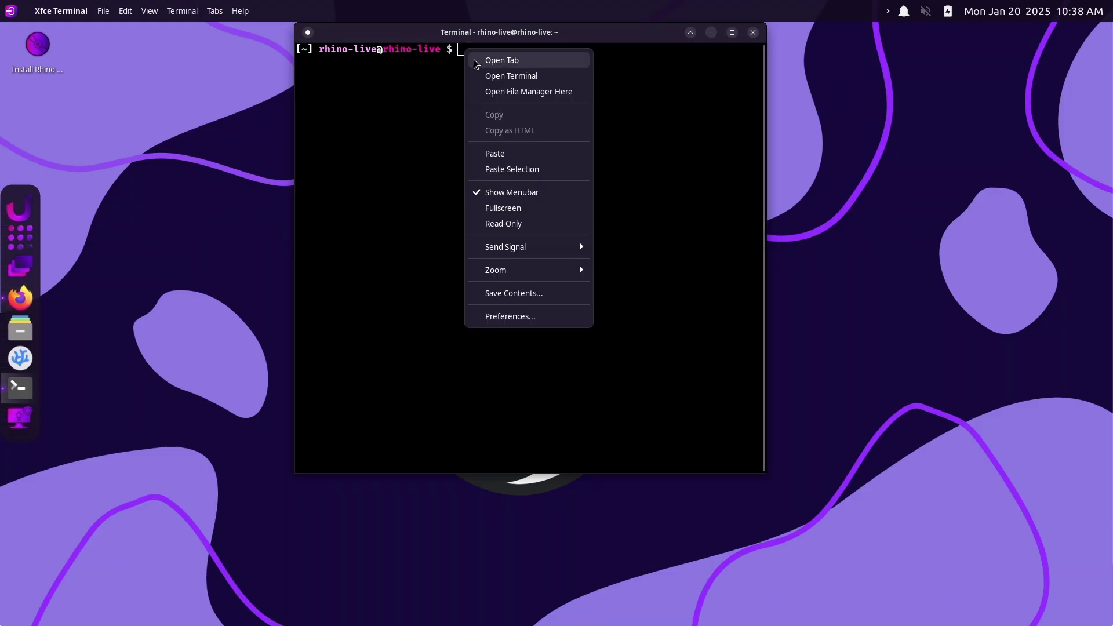
{"action": "left_click", "coordinate": [497, 153]}
{"action": "key", "text": "Return"}
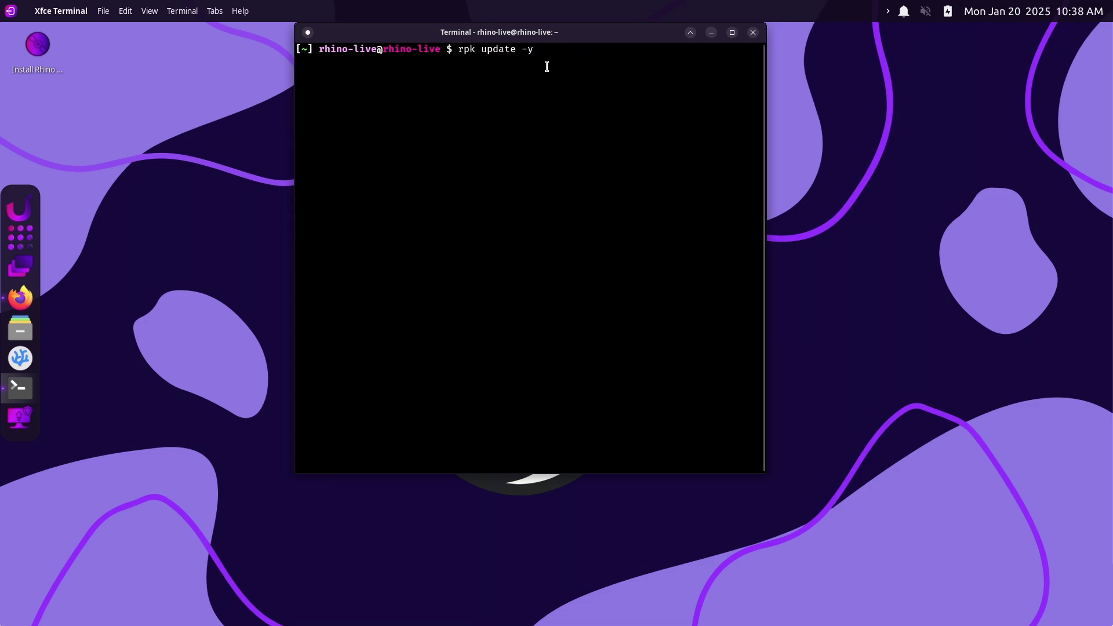
Switch back to Firefox and read the Hello Rhino and "Dynamic workspaces in Unicorn" sections of the announcement
{"action": "left_click", "coordinate": [23, 290]}
{"action": "scroll", "coordinate": [402, 342], "scroll_direction": "down", "scroll_amount": 3}
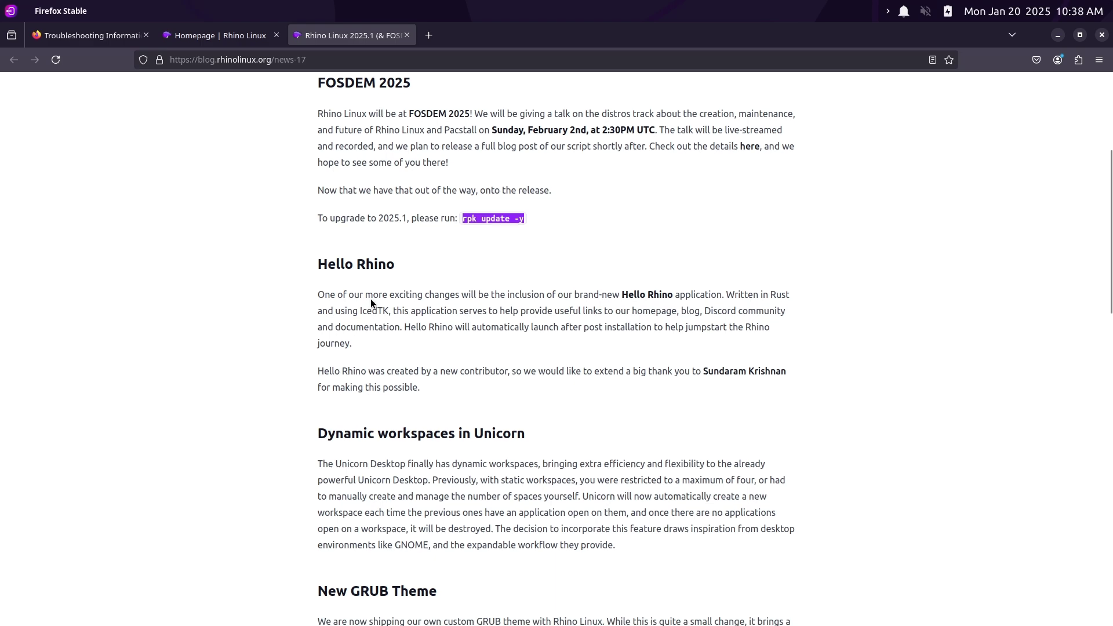
{"action": "triple_click", "coordinate": [371, 264]}
{"action": "left_click_drag", "start_coordinate": [389, 306], "coordinate": [533, 396]}
{"action": "left_click", "coordinate": [294, 348]}
{"action": "scroll", "coordinate": [294, 349], "scroll_direction": "down", "scroll_amount": 3}
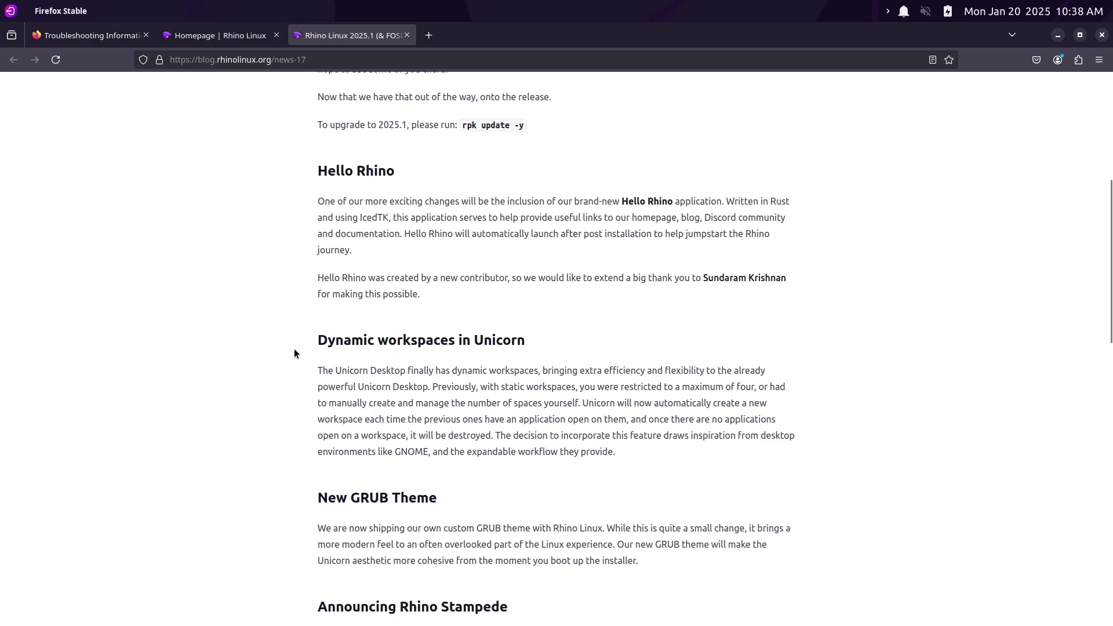
{"action": "left_click_drag", "start_coordinate": [349, 264], "coordinate": [627, 391]}
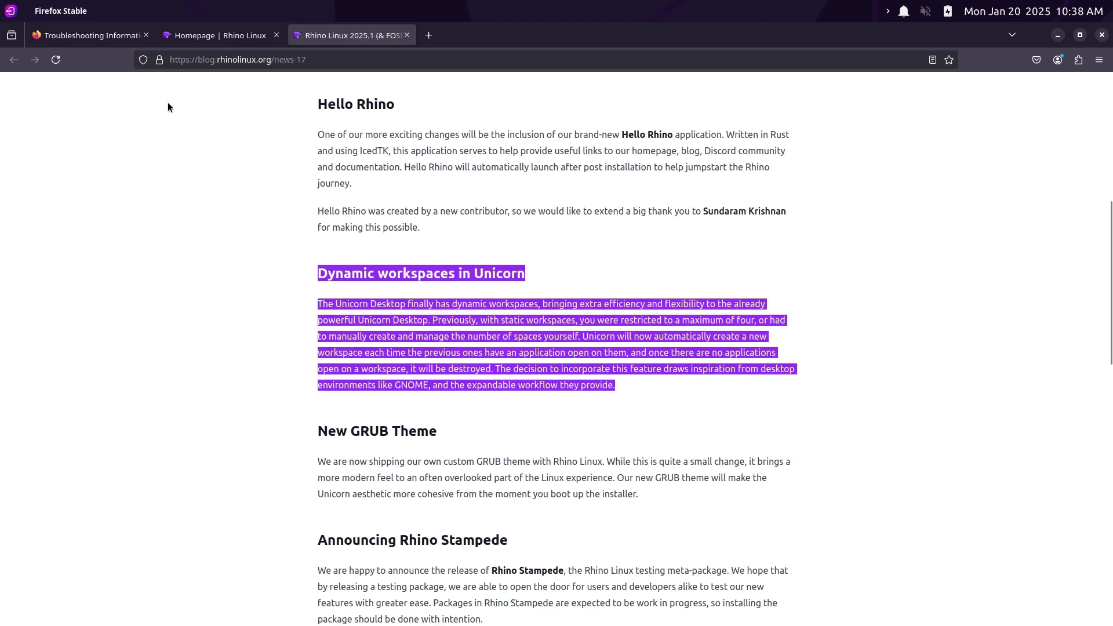
View the open windows and dynamic workspaces in the workspace overview, and return to the Firefox window from there
{"action": "left_click", "coordinate": [1059, 36]}
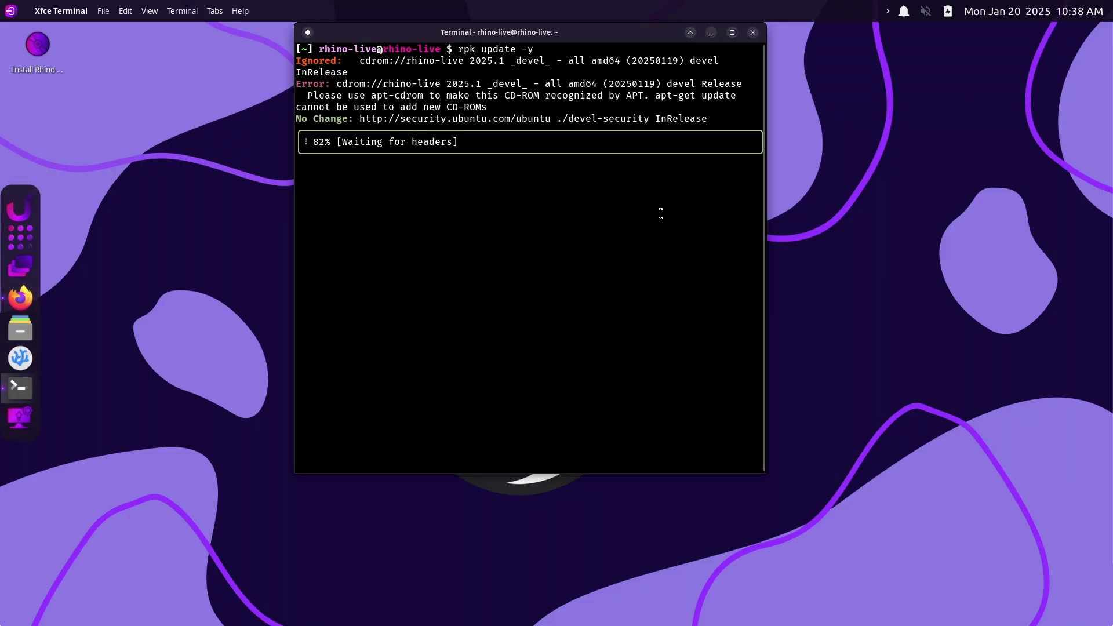
{"action": "left_click", "coordinate": [21, 267]}
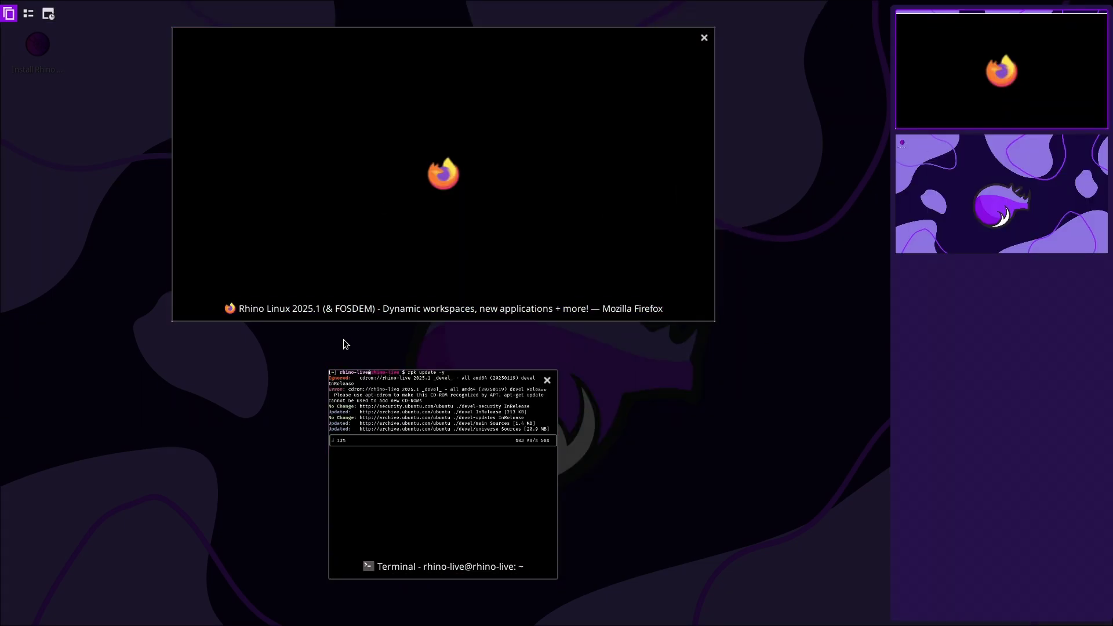
{"action": "left_click", "coordinate": [454, 232]}
Read the "New GRUB Theme" and "Announcing Rhino Stampede" sections of the release announcement
{"action": "scroll", "coordinate": [402, 236], "scroll_direction": "down", "scroll_amount": 4}
{"action": "left_click_drag", "start_coordinate": [318, 192], "coordinate": [634, 281]}
{"action": "left_click_drag", "start_coordinate": [303, 302], "coordinate": [508, 300]}
Copy the command "rpk install rhino-stampede-dev" from the announcement and run it in a new terminal tab
{"action": "left_click_drag", "start_coordinate": [314, 409], "coordinate": [480, 407]}
{"action": "left_click", "coordinate": [636, 435]}
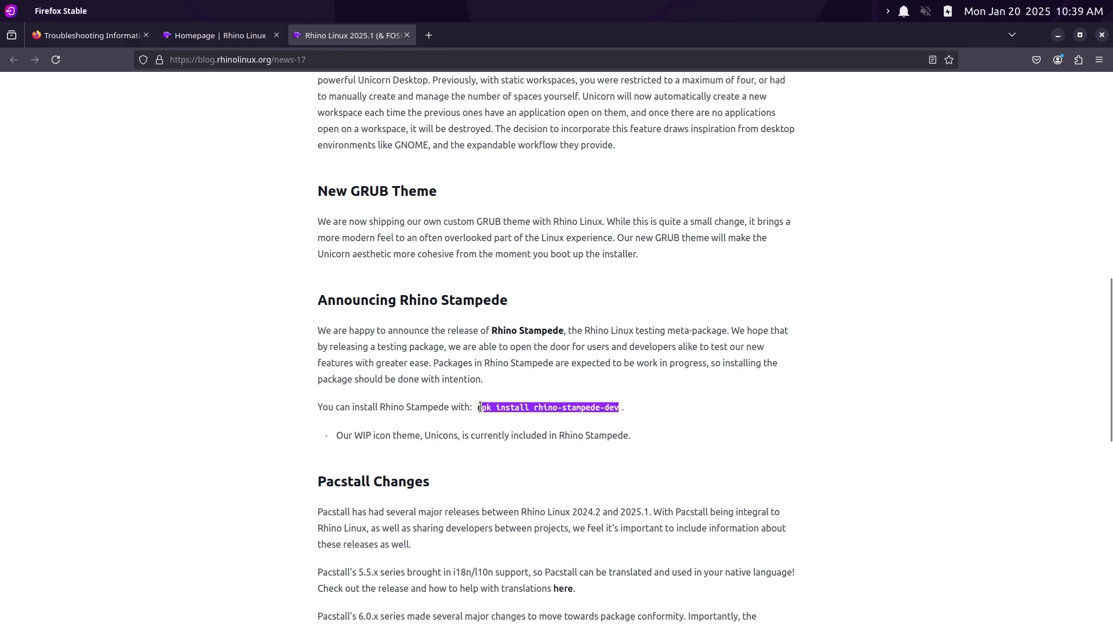
{"action": "left_click", "coordinate": [1058, 36]}
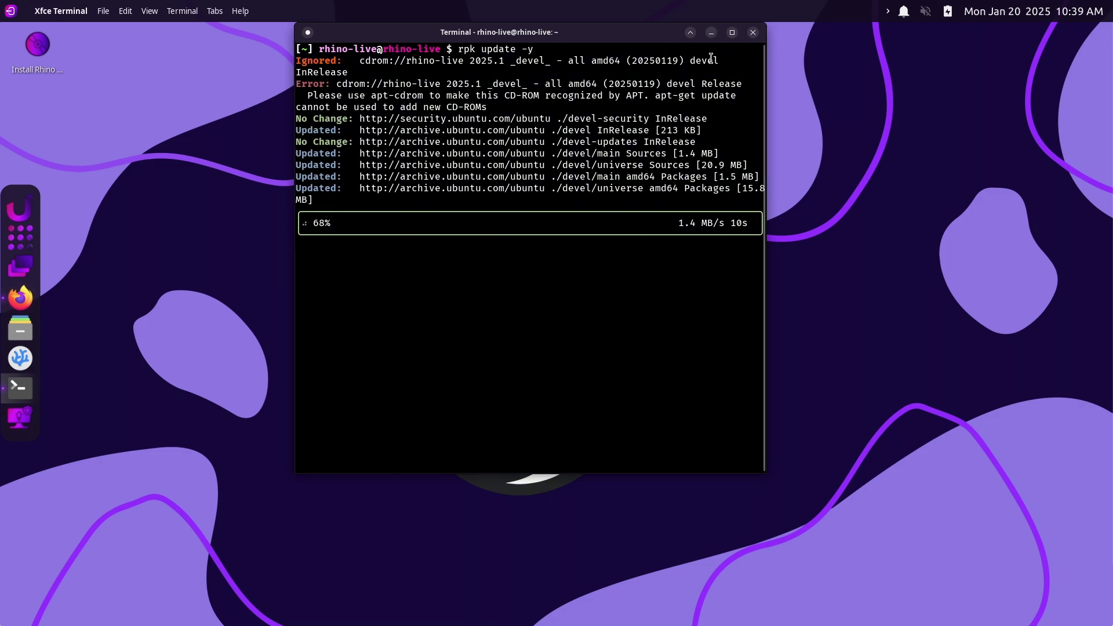
{"action": "left_click", "coordinate": [107, 14]}
{"action": "left_click", "coordinate": [122, 36]}
{"action": "right_click", "coordinate": [530, 88]}
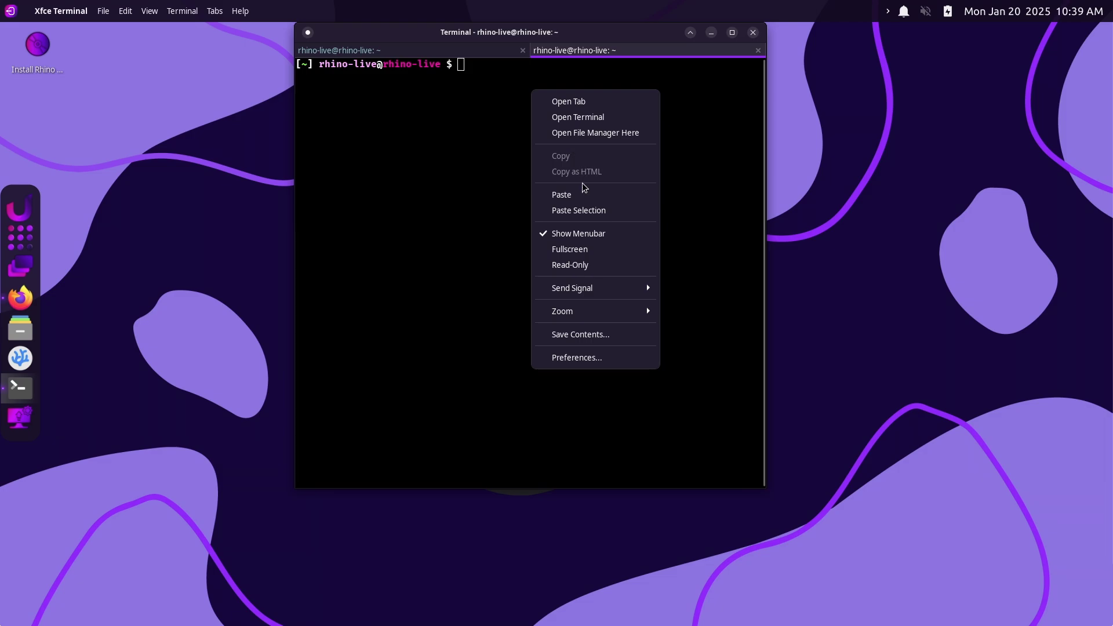
{"action": "left_click", "coordinate": [582, 194]}
{"action": "key", "text": "Return"}
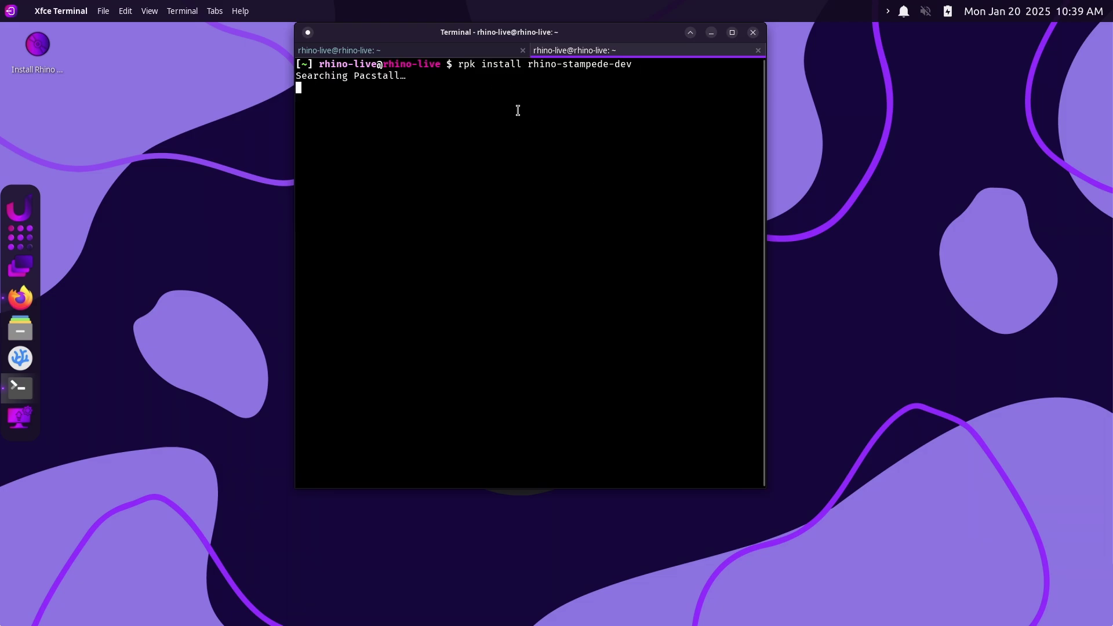
Maximize the terminal and check the progress of the system update and the rhino-stampede-dev installation in their tabs
{"action": "left_click", "coordinate": [417, 50]}
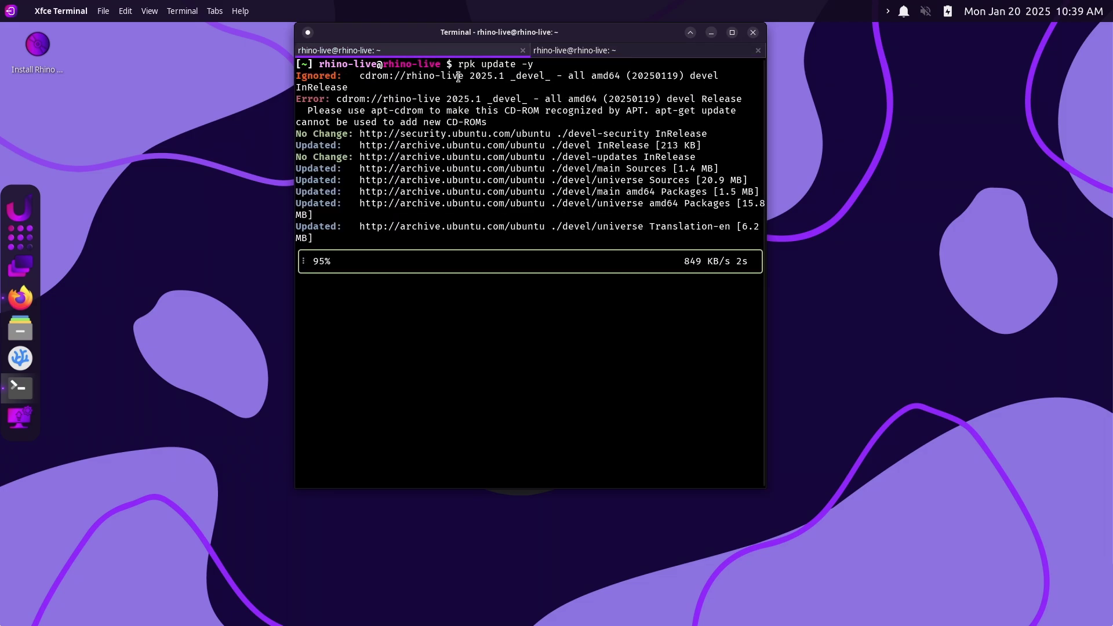
{"action": "left_click", "coordinate": [732, 32]}
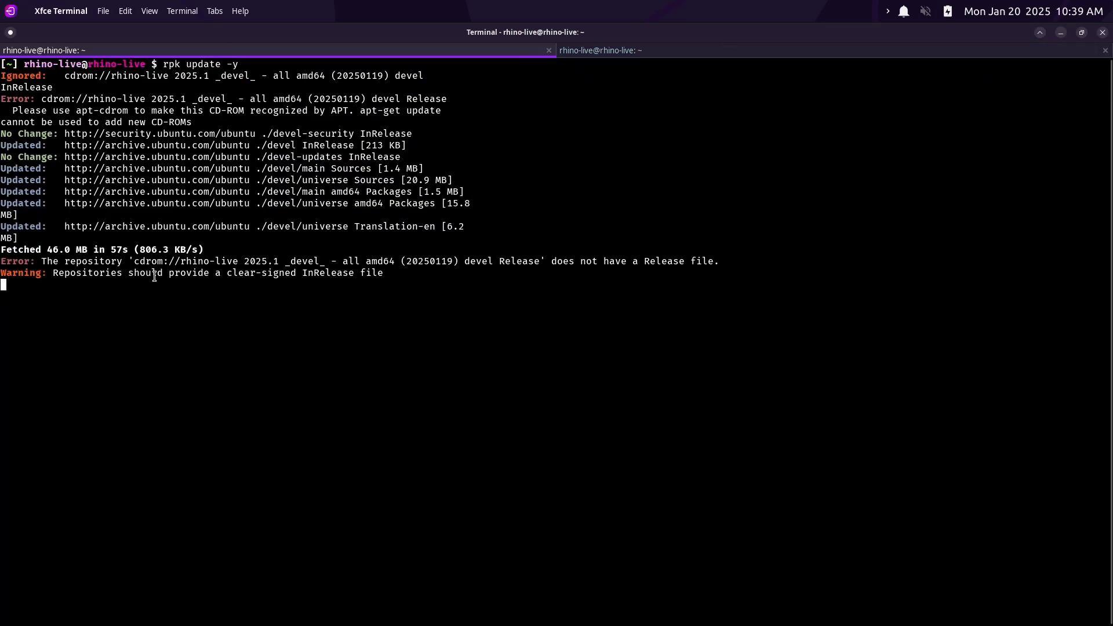
{"action": "left_click", "coordinate": [598, 53]}
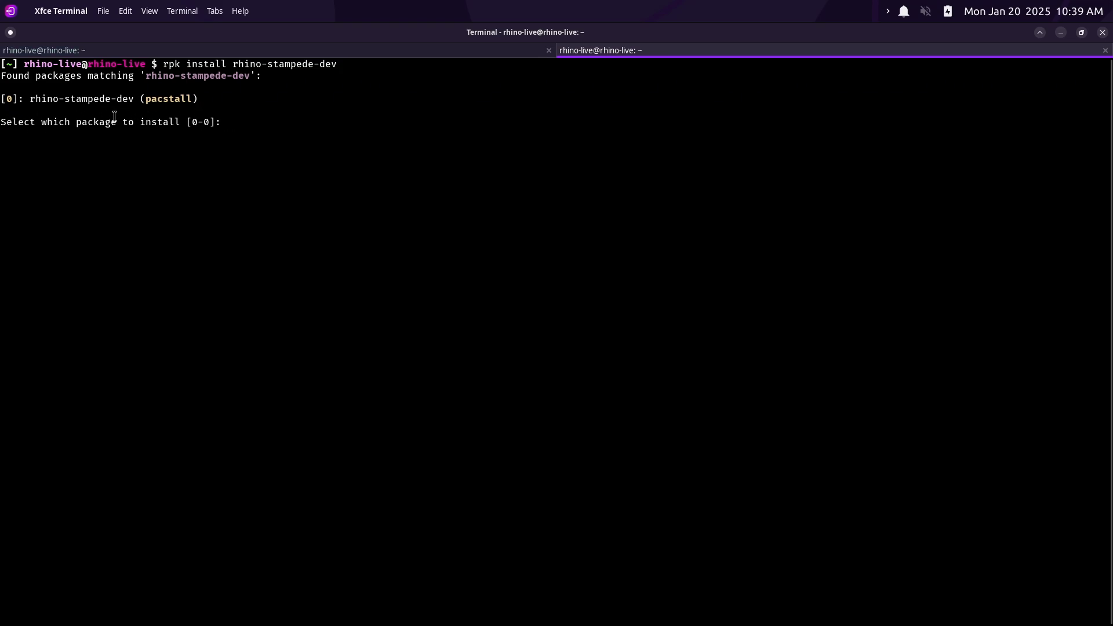
{"action": "left_click", "coordinate": [429, 52]}
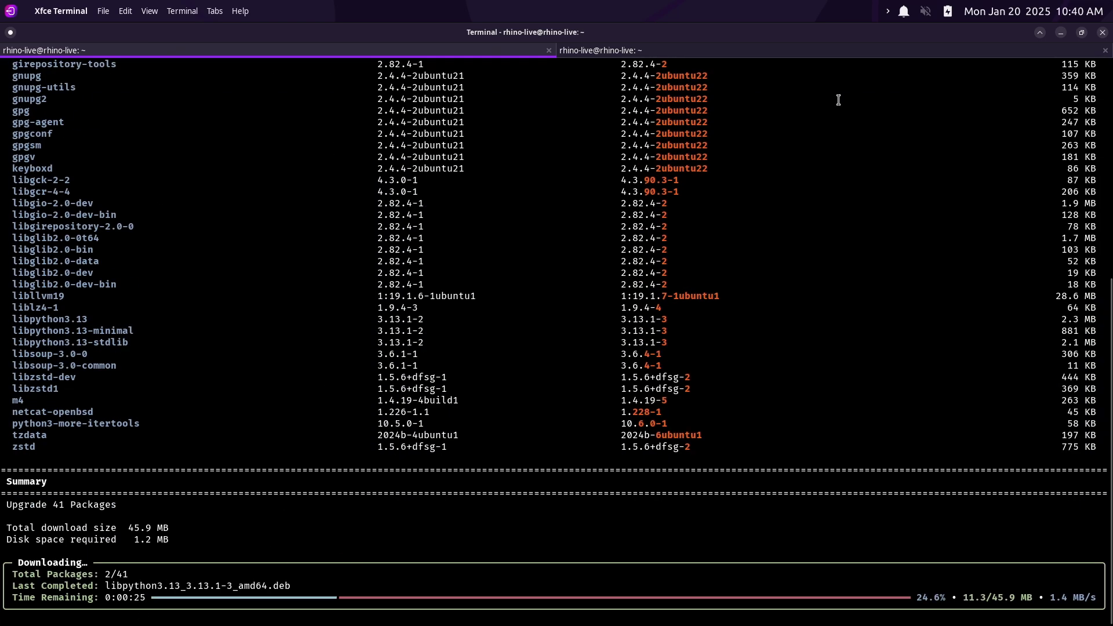
Return to Firefox and read the "Pacstall Changes" and "As well as..." sections of the release announcement
{"action": "left_click", "coordinate": [1081, 32]}
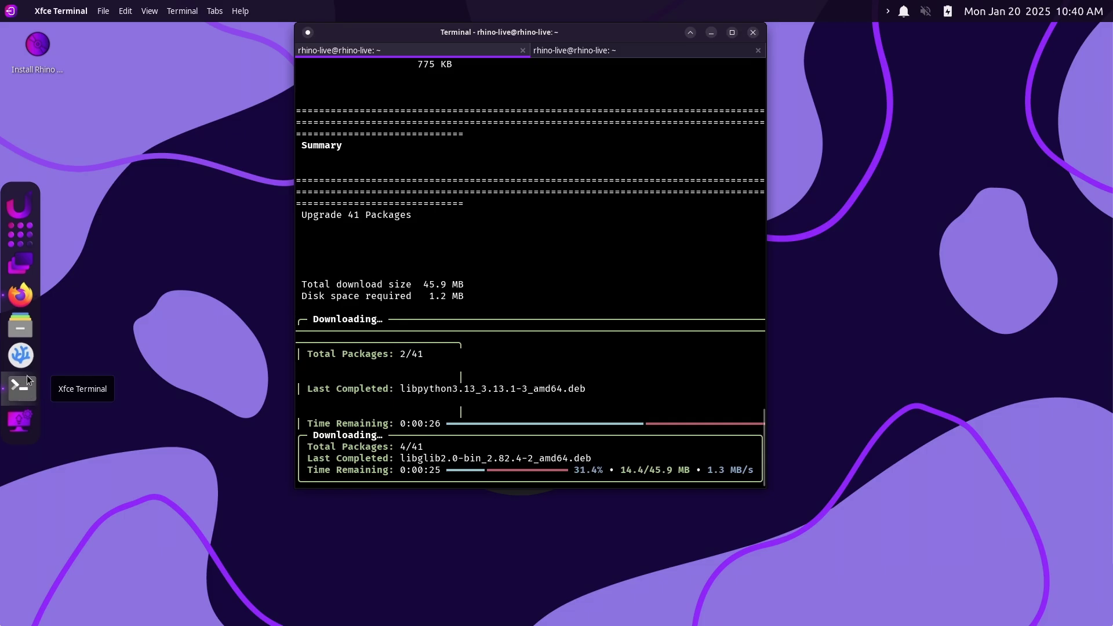
{"action": "left_click", "coordinate": [20, 295]}
{"action": "scroll", "coordinate": [569, 303], "scroll_direction": "down", "scroll_amount": 6}
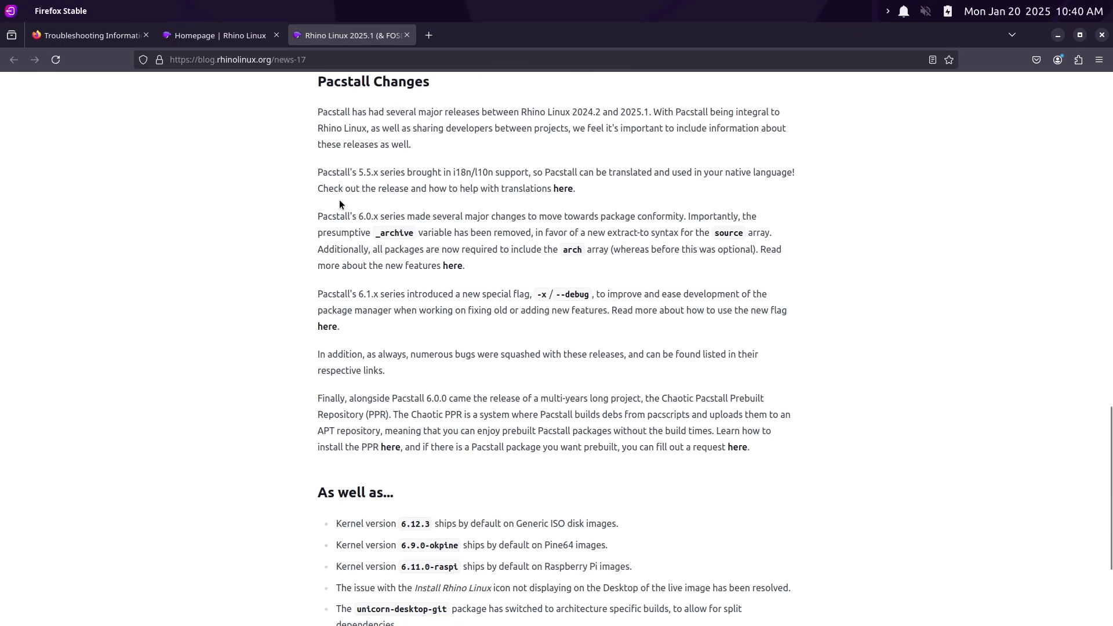
{"action": "scroll", "coordinate": [333, 197], "scroll_direction": "up", "scroll_amount": 3}
{"action": "left_click_drag", "start_coordinate": [305, 154], "coordinate": [749, 528]}
{"action": "scroll", "coordinate": [729, 335], "scroll_direction": "down", "scroll_amount": 3}
{"action": "left_click_drag", "start_coordinate": [317, 316], "coordinate": [822, 500]}
{"action": "left_click", "coordinate": [752, 338]}
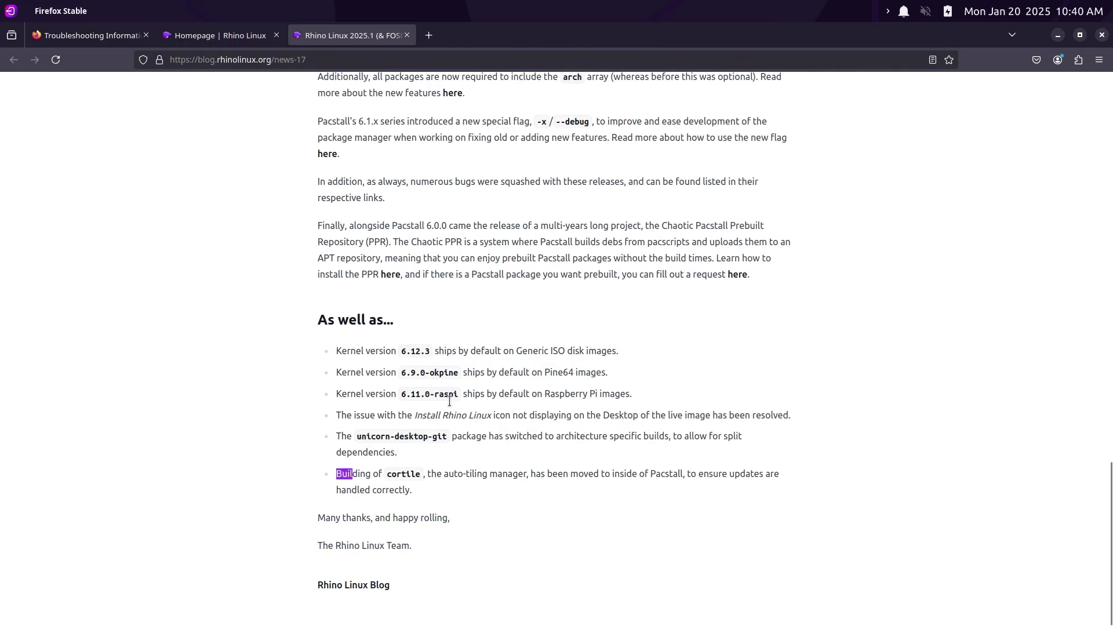
{"action": "scroll", "coordinate": [642, 295], "scroll_direction": "up", "scroll_amount": 20}
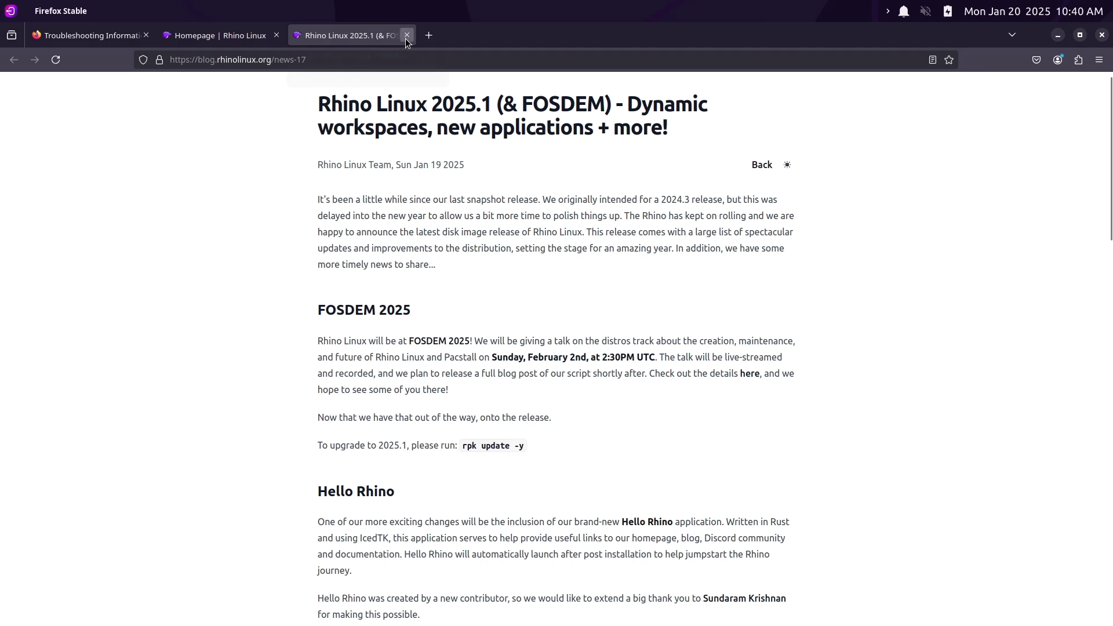
Close the release announcement and open the Rhino Linux download page from the project homepage
{"action": "left_click", "coordinate": [406, 36]}
{"action": "scroll", "coordinate": [648, 313], "scroll_direction": "up", "scroll_amount": 10}
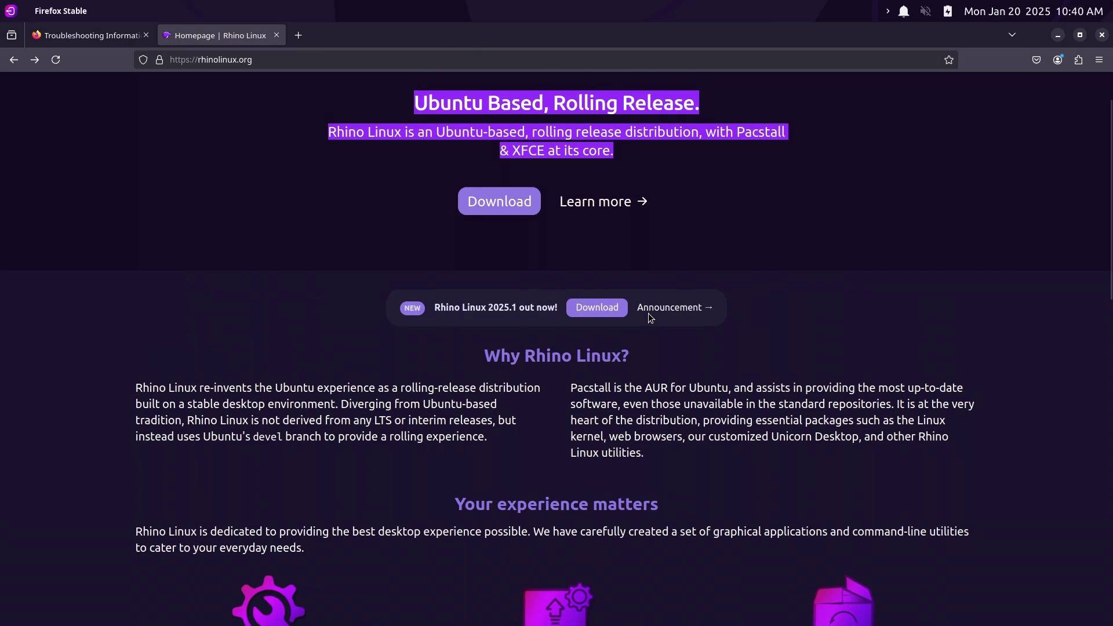
{"action": "scroll", "coordinate": [648, 313], "scroll_direction": "up", "scroll_amount": 2}
{"action": "left_click", "coordinate": [517, 279]}
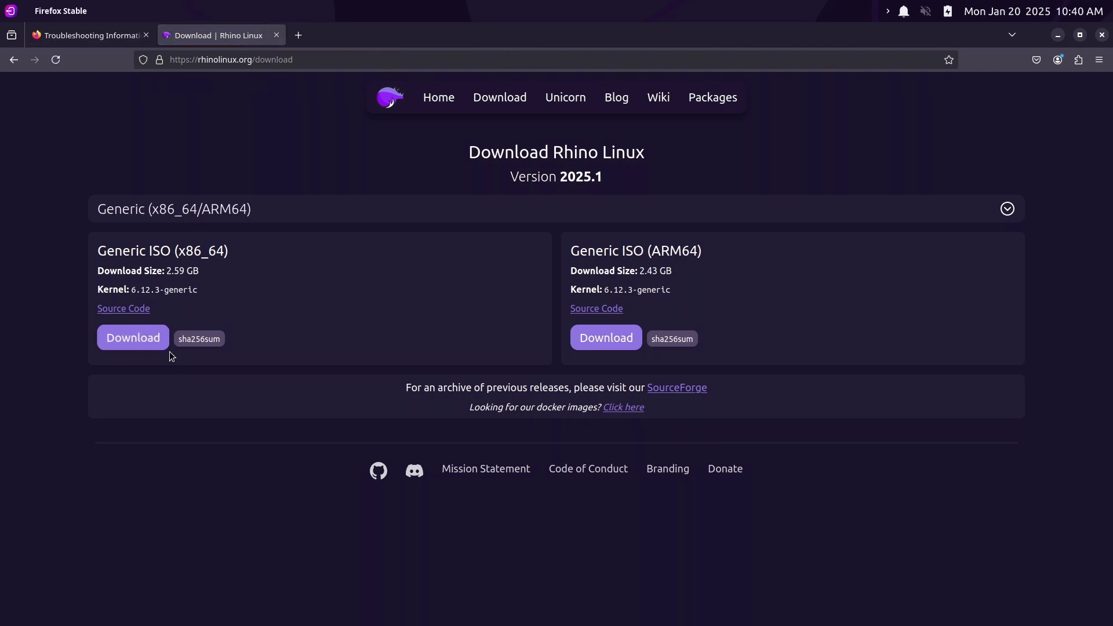
Compare the Pine64 and Raspberry Pi image options on the download page, and return to Generic (x86_64/ARM64)
{"action": "left_click", "coordinate": [1008, 209]}
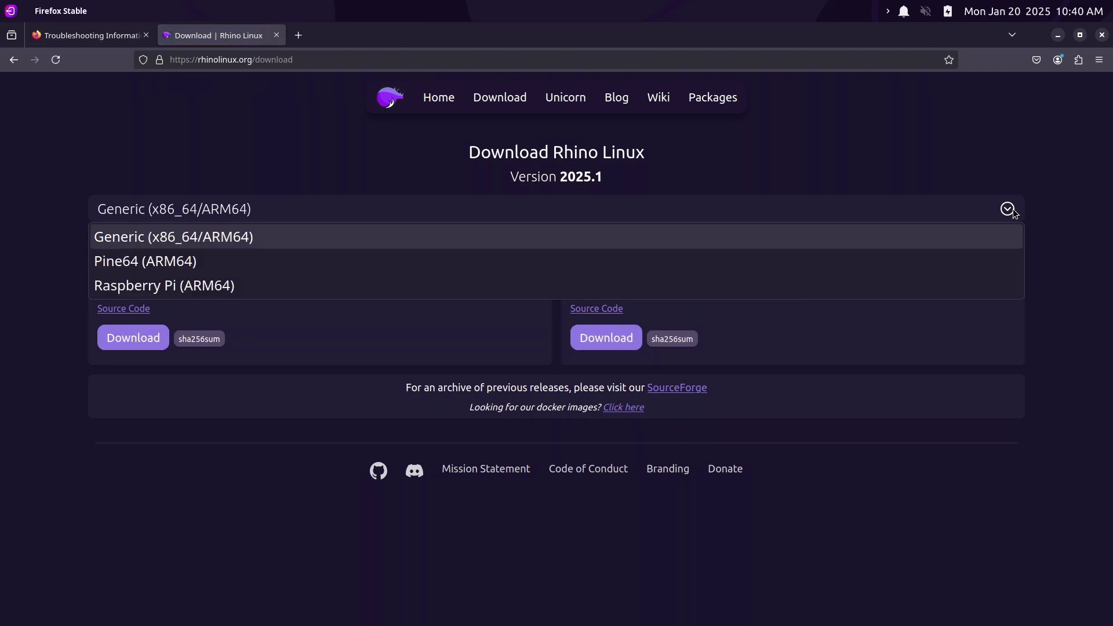
{"action": "left_click", "coordinate": [912, 265]}
{"action": "left_click", "coordinate": [1008, 212]}
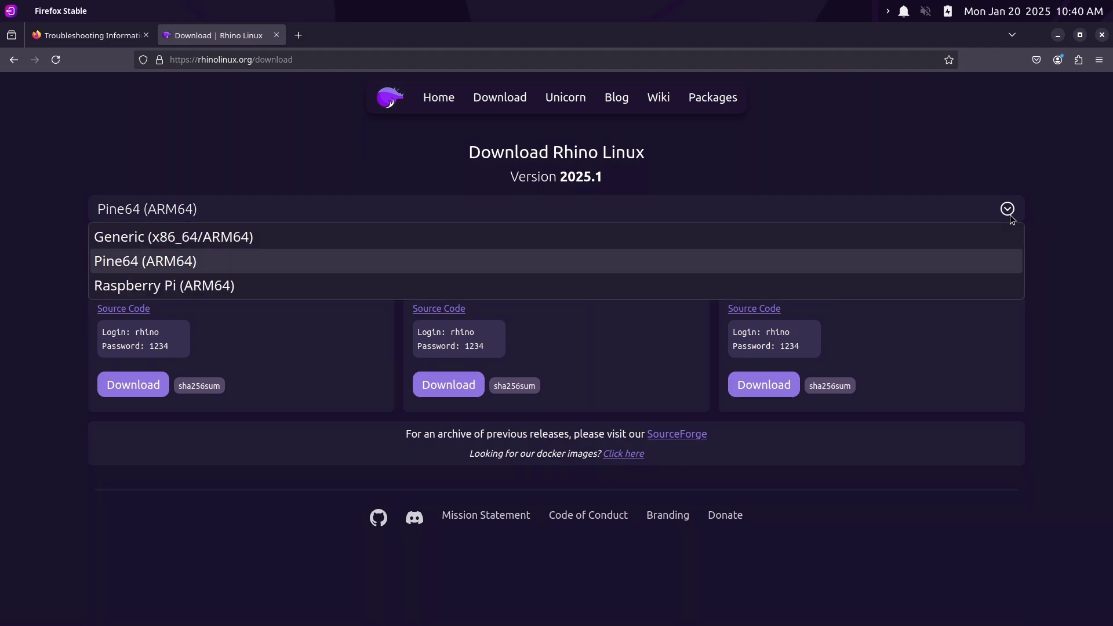
{"action": "left_click", "coordinate": [976, 285]}
{"action": "left_click", "coordinate": [1019, 218]}
{"action": "left_click", "coordinate": [973, 236]}
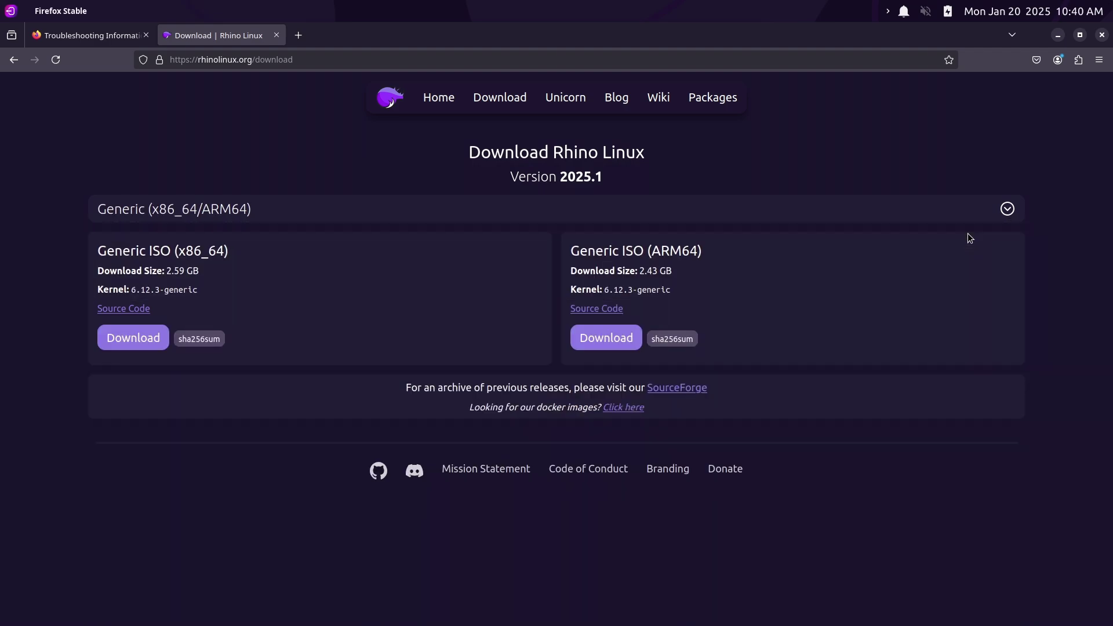
Start the Generic ISO (x86_64) download, declining SourceForge's privacy consent, and cancel it and close the SourceForge page
{"action": "left_click", "coordinate": [134, 336]}
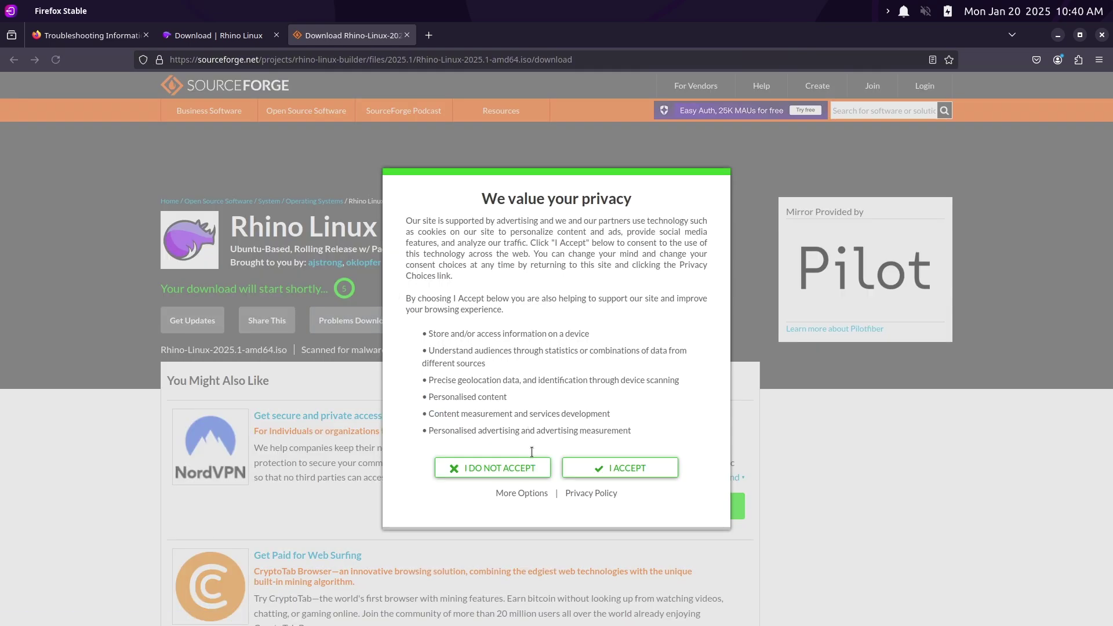
{"action": "left_click", "coordinate": [529, 467]}
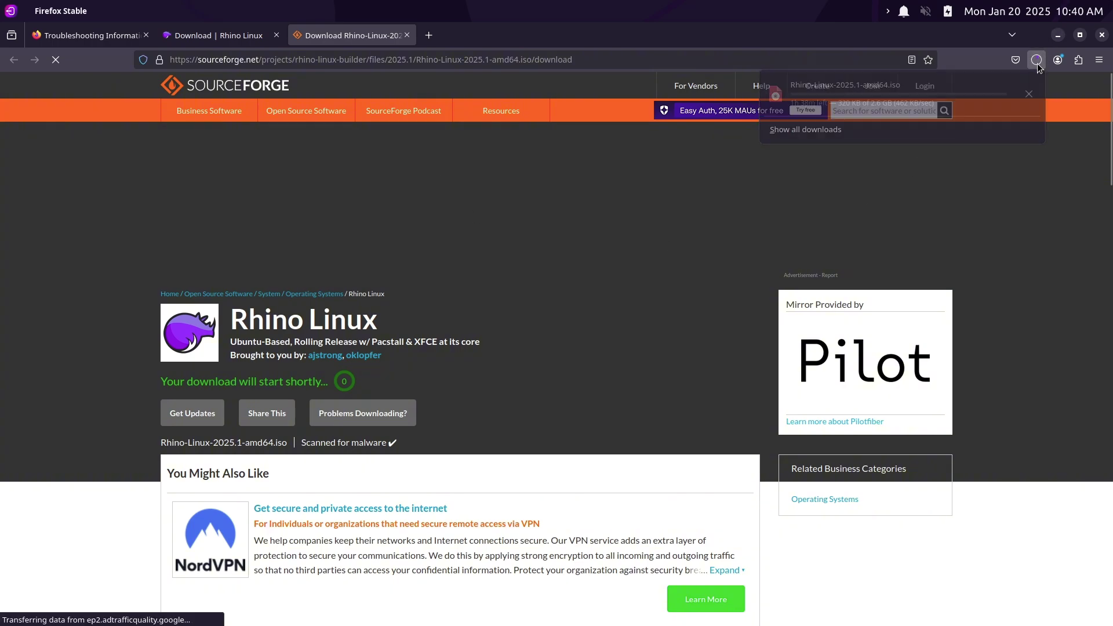
{"action": "left_click", "coordinate": [1036, 60]}
{"action": "left_click", "coordinate": [1037, 61]}
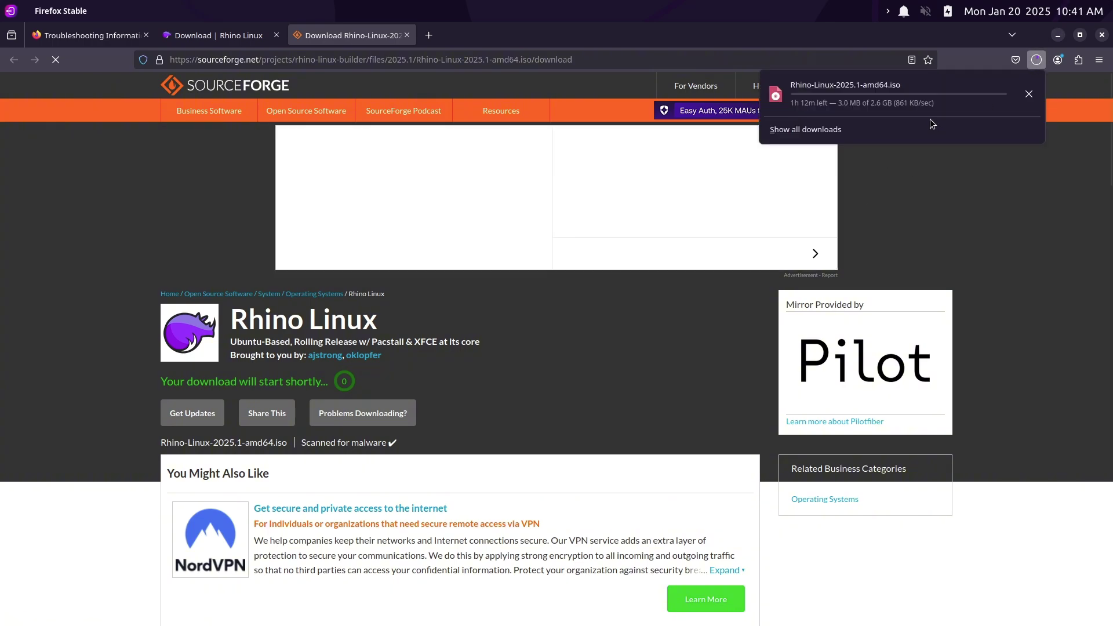
{"action": "left_click", "coordinate": [1029, 91]}
{"action": "left_click", "coordinate": [407, 35]}
Load kernel.org in place of the Rhino Linux download page
{"action": "left_click", "coordinate": [394, 60]}
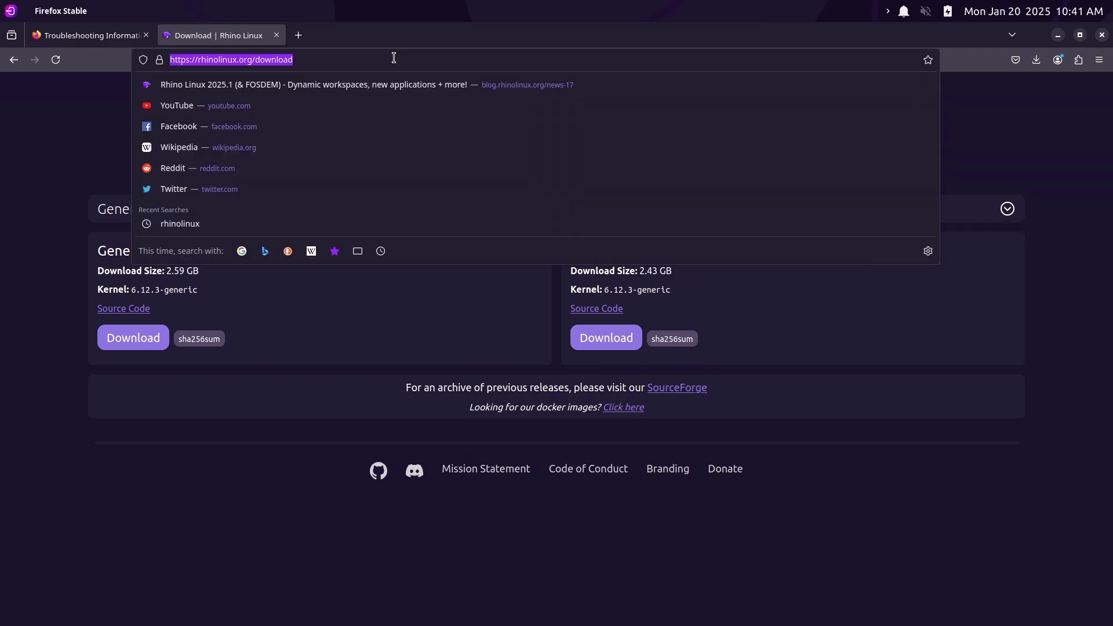
{"action": "type", "text": "kernel."}
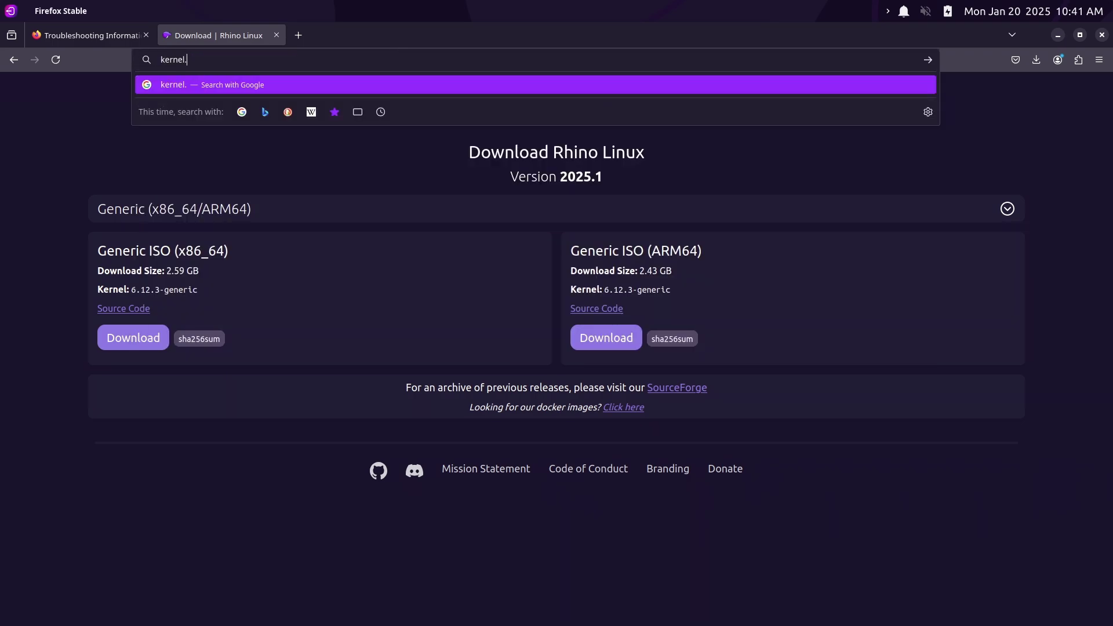
{"action": "type", "text": "org"}
{"action": "key", "text": "Return"}
Examine the application basics, graphics, window protocol, desktop environment and GPU details on Firefox's Troubleshooting Information page
{"action": "left_click", "coordinate": [103, 36]}
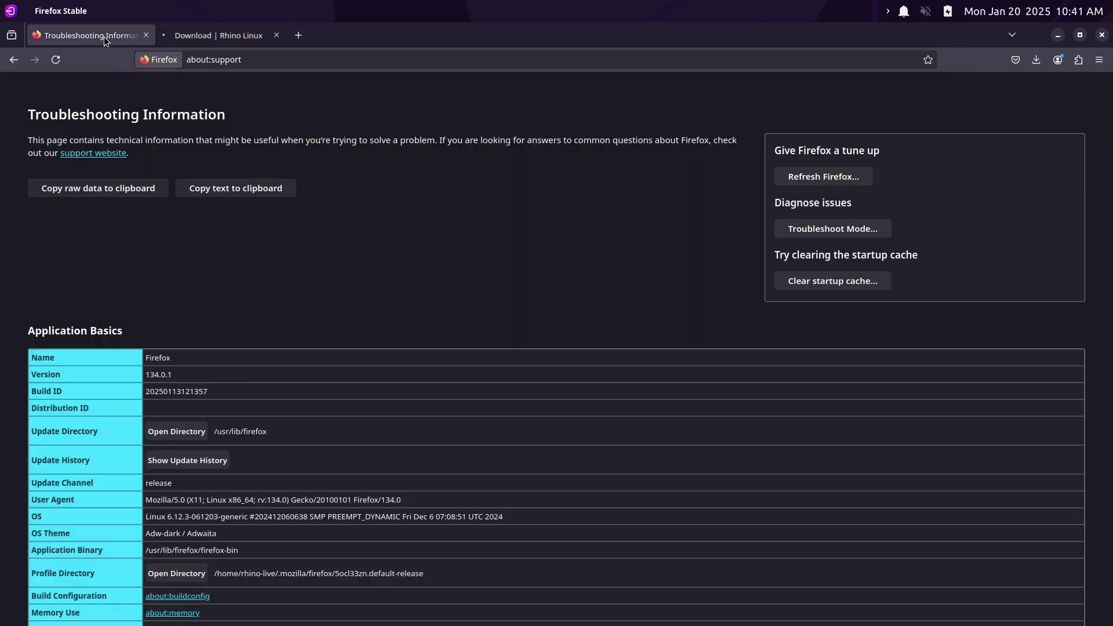
{"action": "scroll", "coordinate": [436, 286], "scroll_direction": "down", "scroll_amount": 5}
{"action": "scroll", "coordinate": [436, 286], "scroll_direction": "up", "scroll_amount": 5}
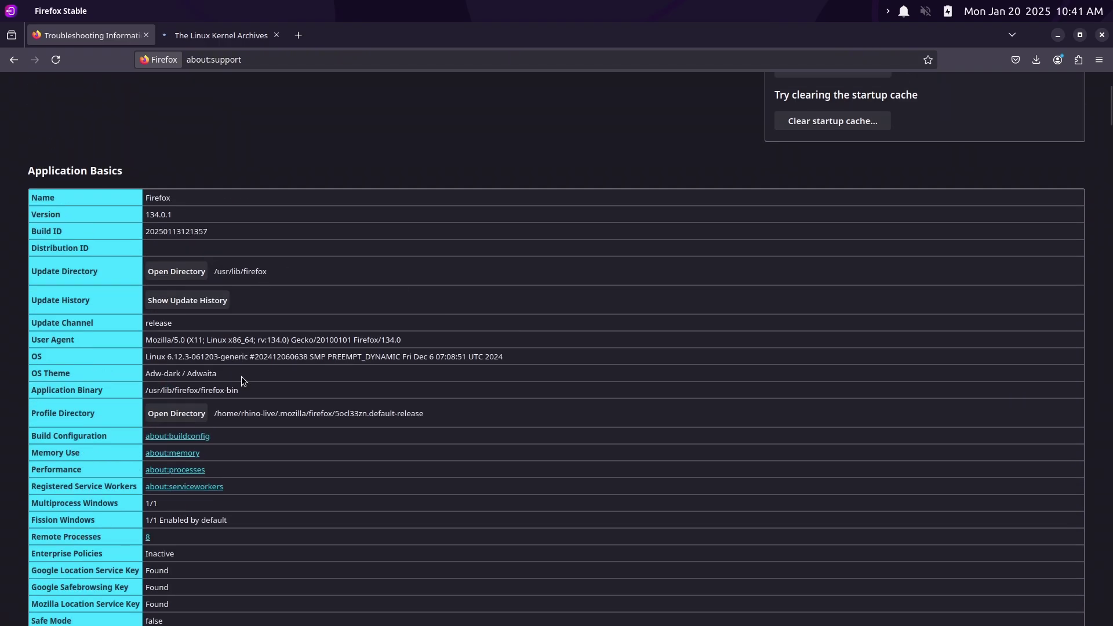
{"action": "left_click_drag", "start_coordinate": [241, 381], "coordinate": [120, 337]}
{"action": "scroll", "coordinate": [476, 378], "scroll_direction": "down", "scroll_amount": 5}
{"action": "scroll", "coordinate": [477, 378], "scroll_direction": "down", "scroll_amount": 15}
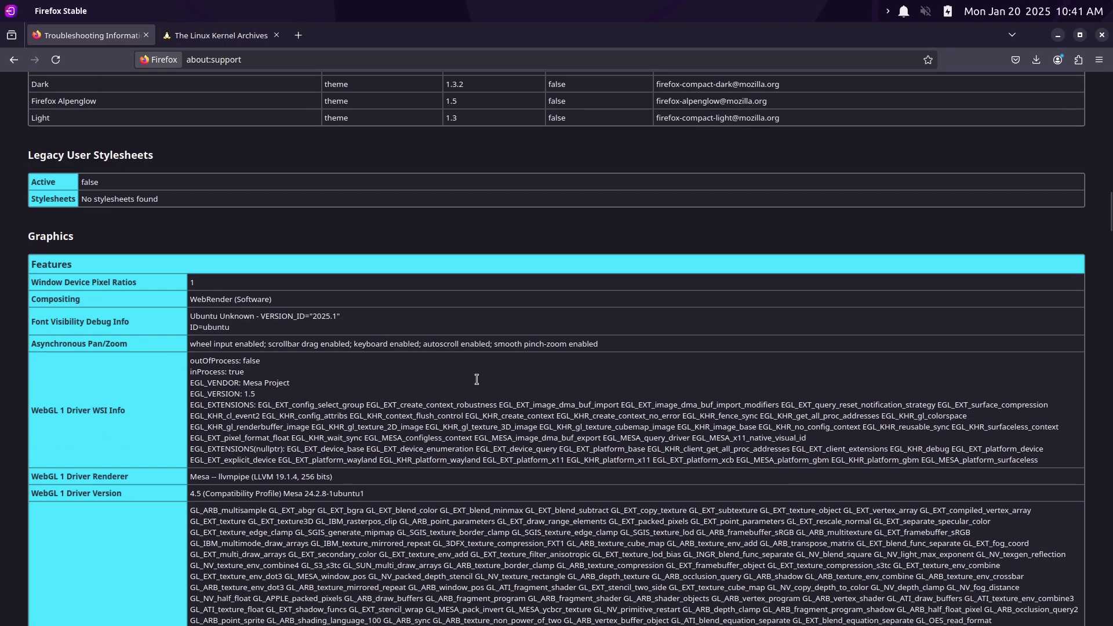
{"action": "scroll", "coordinate": [476, 378], "scroll_direction": "down", "scroll_amount": 10}
{"action": "scroll", "coordinate": [477, 378], "scroll_direction": "up", "scroll_amount": 3}
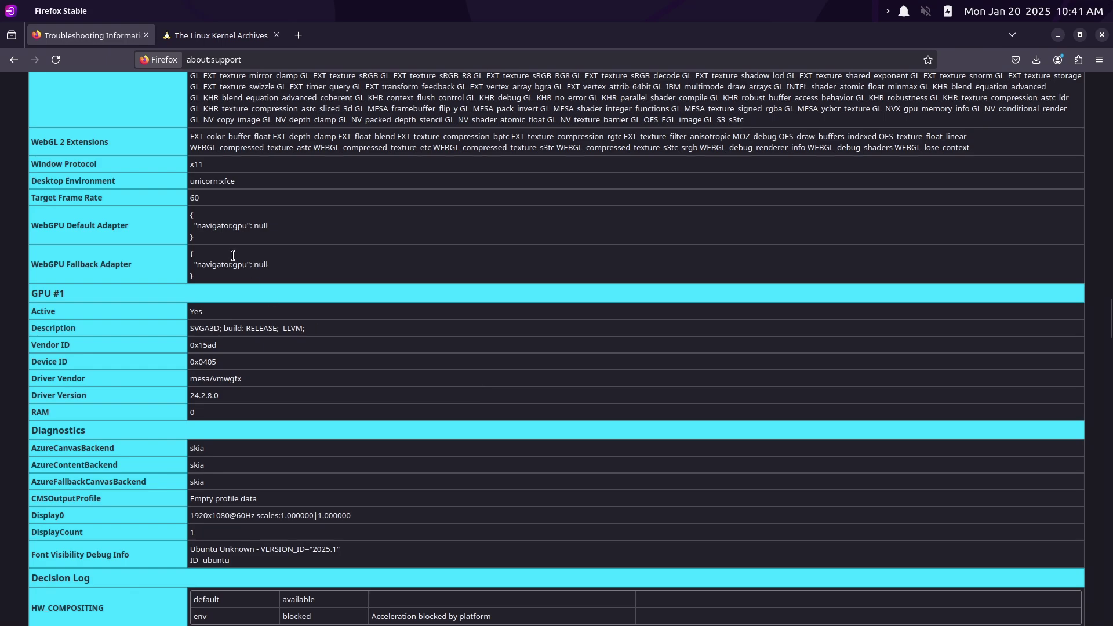
{"action": "left_click_drag", "start_coordinate": [31, 160], "coordinate": [451, 478]}
{"action": "scroll", "coordinate": [491, 397], "scroll_direction": "down", "scroll_amount": 5}
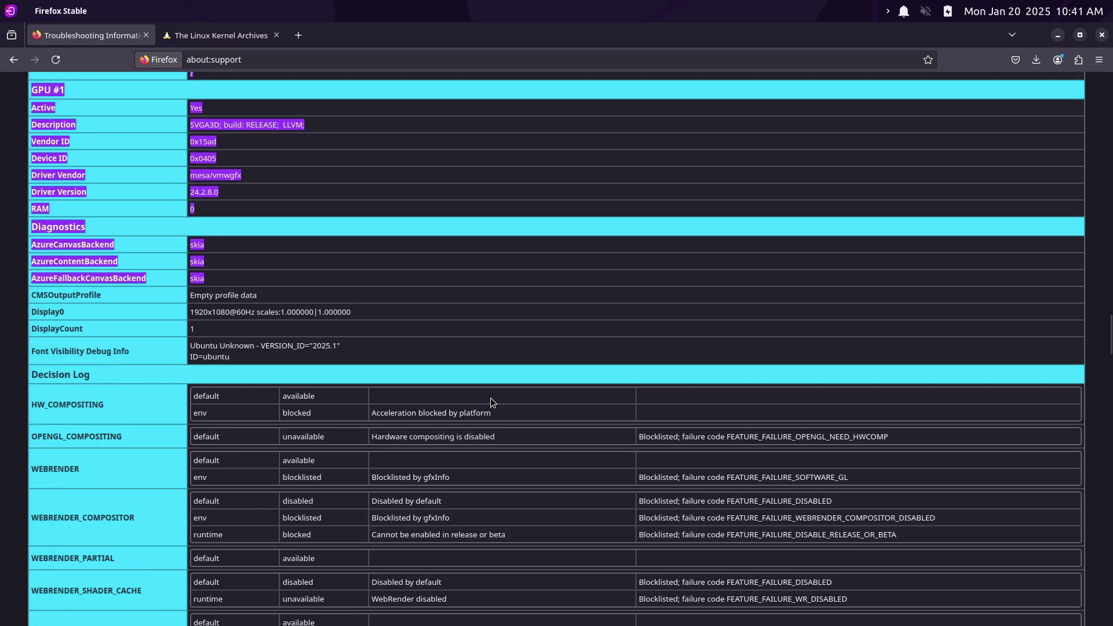
Check the longterm kernels on kernel.org's Releases page, and go back to the mainline entry on its front page
{"action": "left_click", "coordinate": [221, 36]}
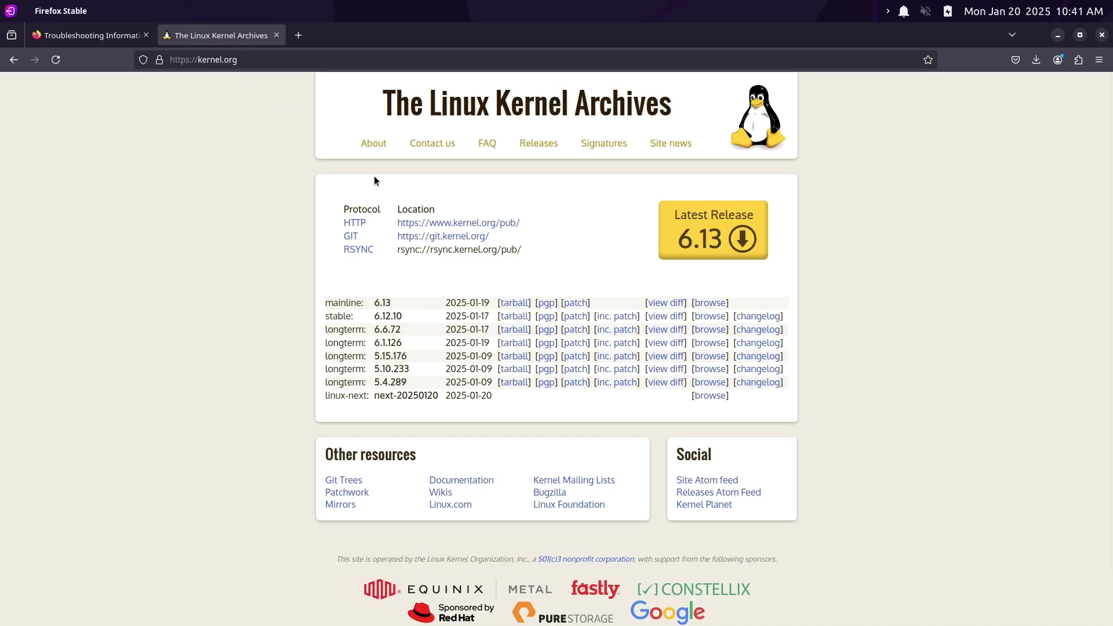
{"action": "left_click", "coordinate": [529, 142]}
{"action": "scroll", "coordinate": [467, 262], "scroll_direction": "down", "scroll_amount": 3}
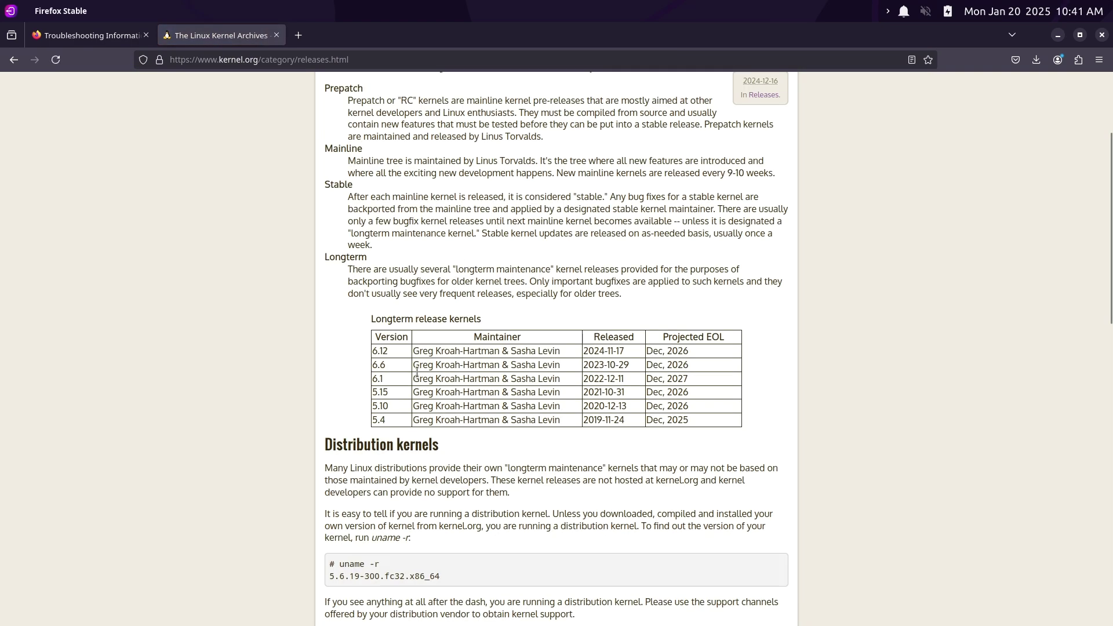
{"action": "scroll", "coordinate": [573, 359], "scroll_direction": "down", "scroll_amount": 3}
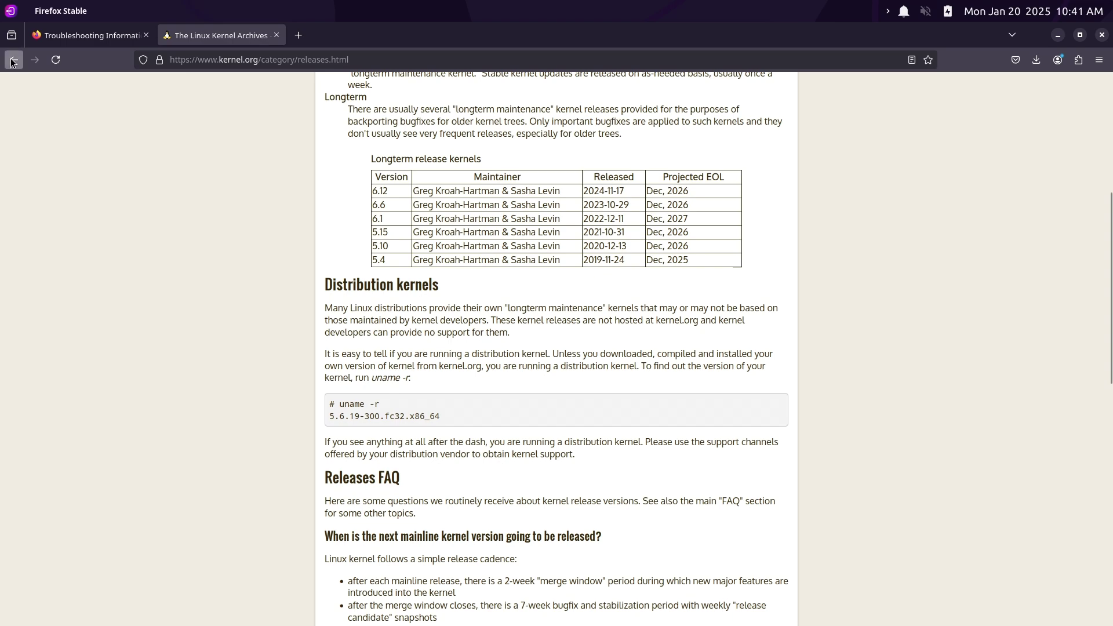
{"action": "left_click", "coordinate": [12, 60]}
{"action": "left_click_drag", "start_coordinate": [326, 303], "coordinate": [391, 303]}
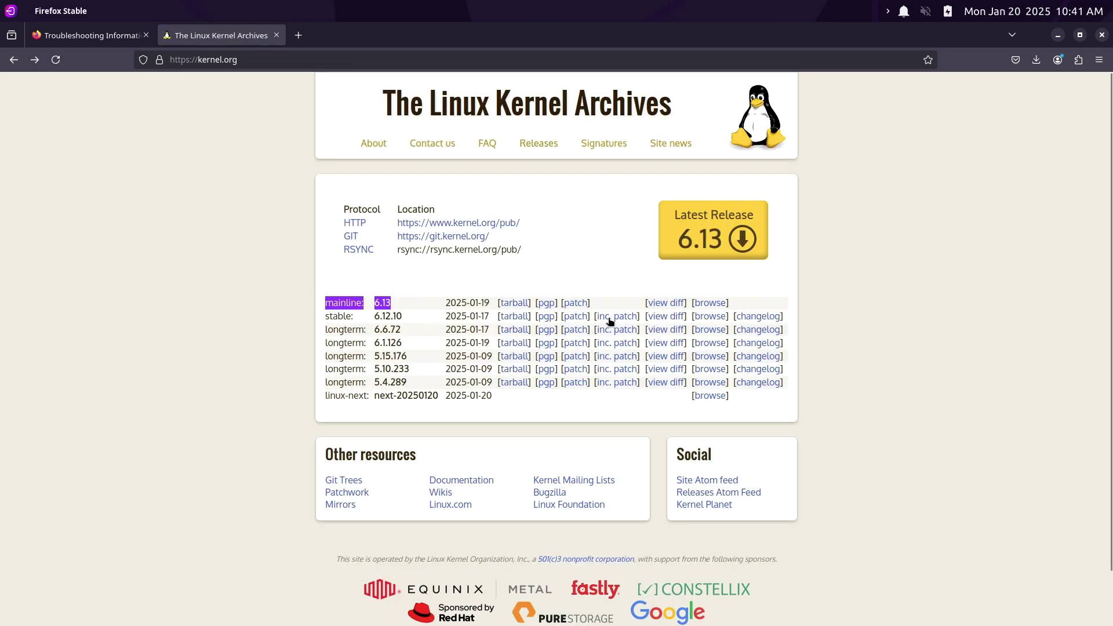
Close Firefox, maximize the terminal and check the system update and the rhino-stampede-dev installation in their tabs
{"action": "left_click", "coordinate": [1101, 35]}
{"action": "double_click", "coordinate": [733, 37]}
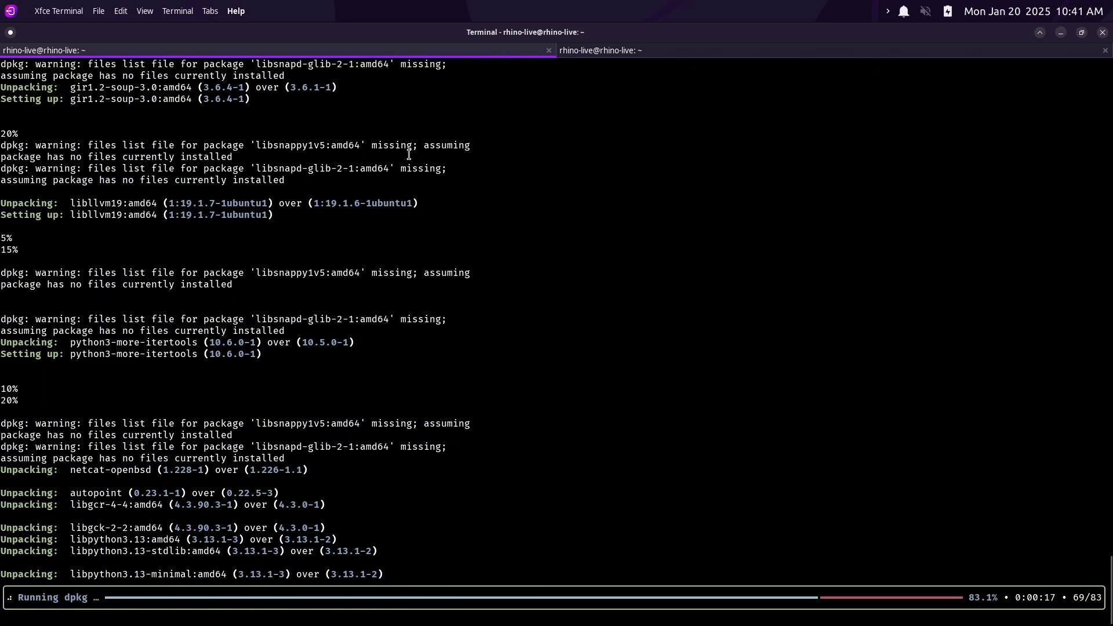
{"action": "left_click", "coordinate": [602, 51]}
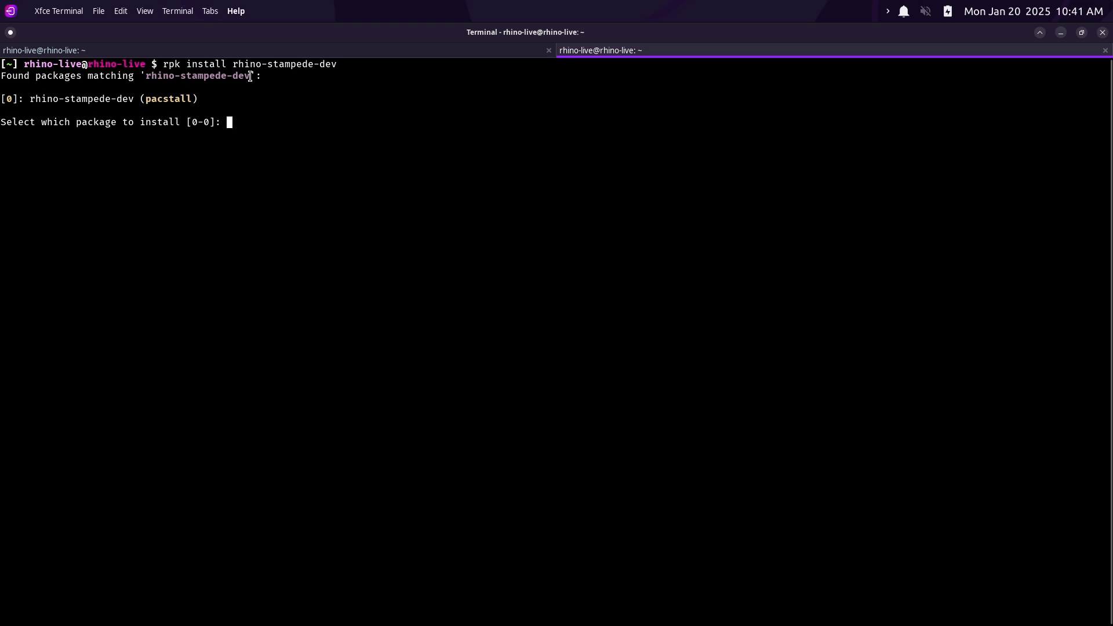
{"action": "left_click", "coordinate": [310, 49]}
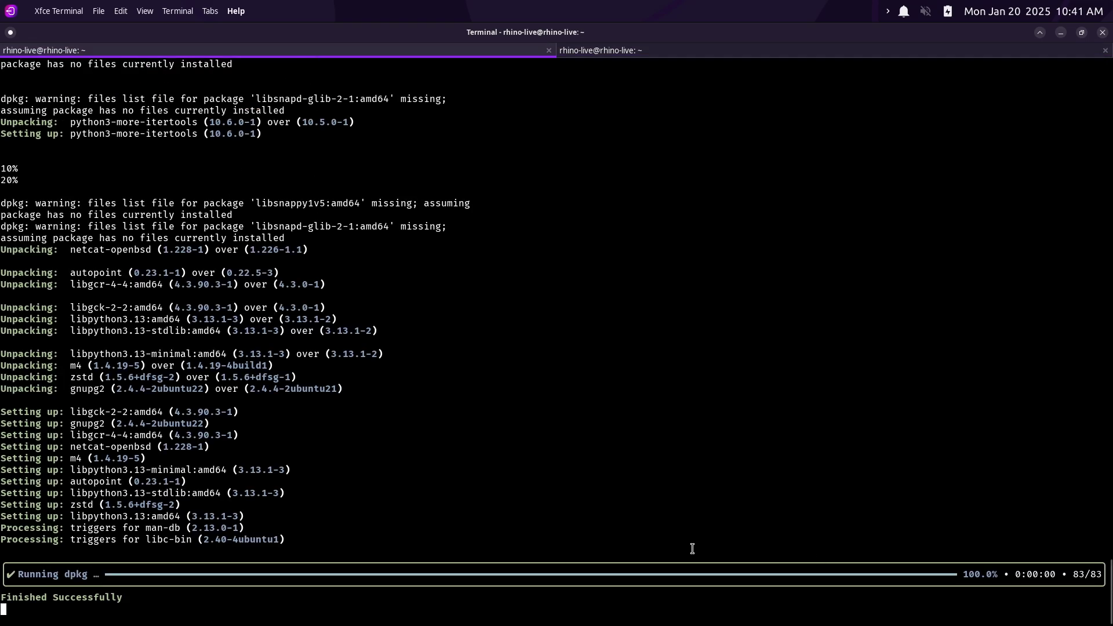
Close the terminal tab with the pending rhino-stampede-dev installation, and restore the terminal window to its smaller size
{"action": "left_click", "coordinate": [926, 53]}
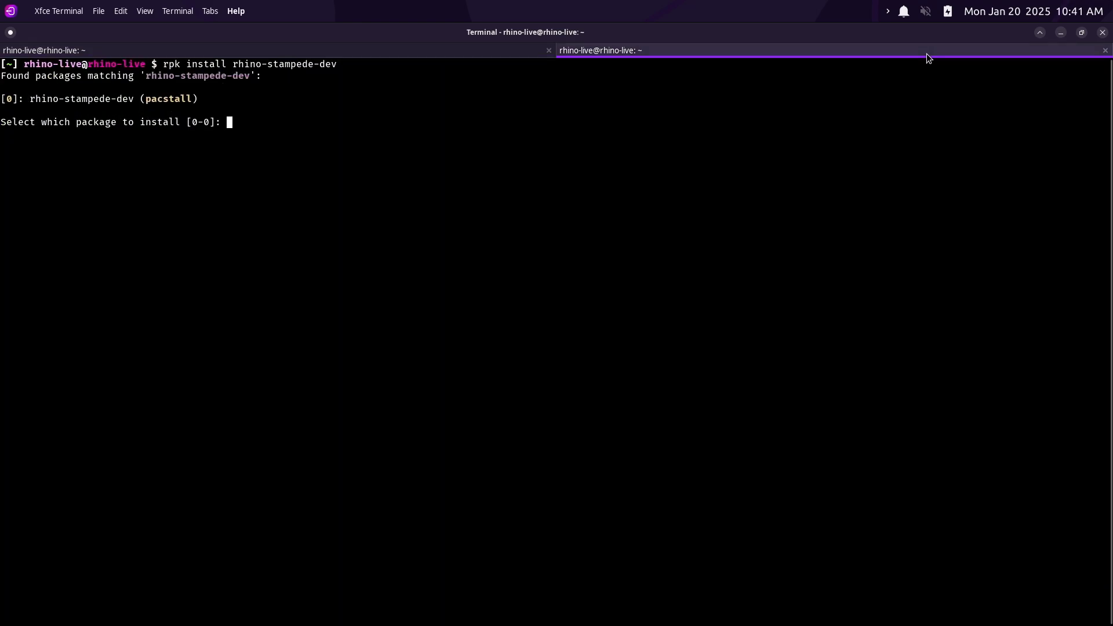
{"action": "left_click", "coordinate": [1105, 50]}
{"action": "left_click", "coordinate": [602, 391]}
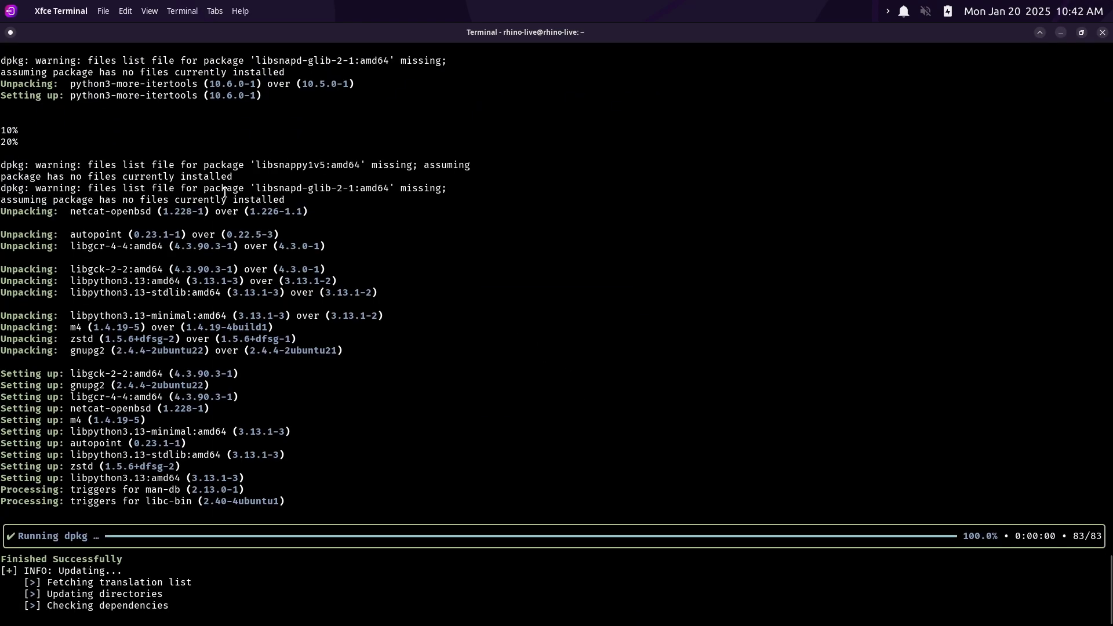
{"action": "left_click", "coordinate": [1081, 34]}
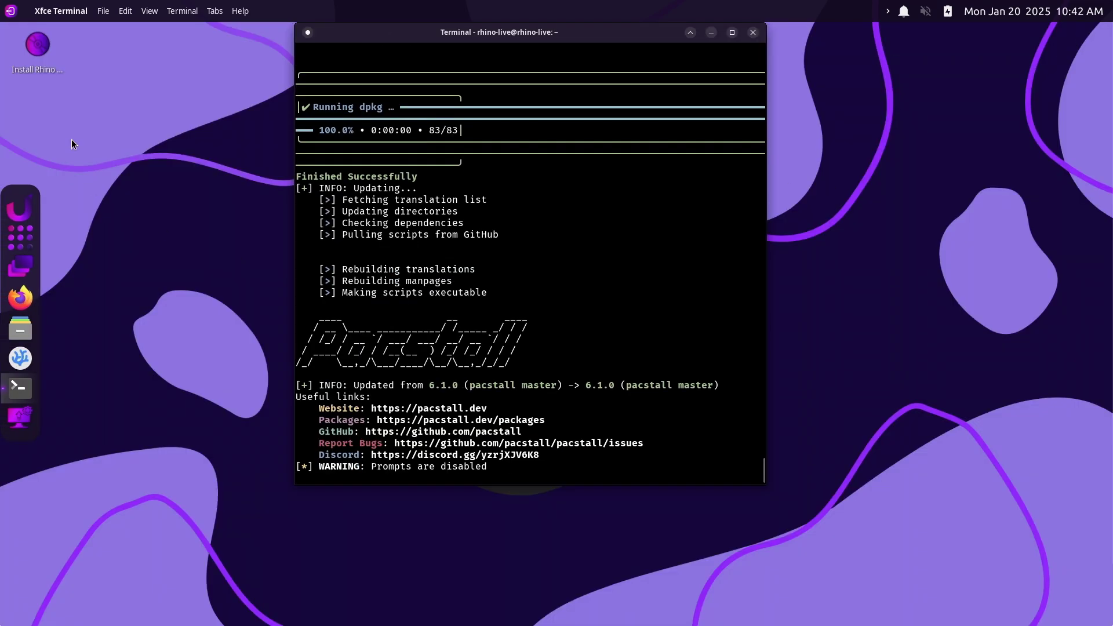
Browse the installed applications, open the Setup Wizard and advance to its Package Manager page
{"action": "left_click", "coordinate": [25, 233]}
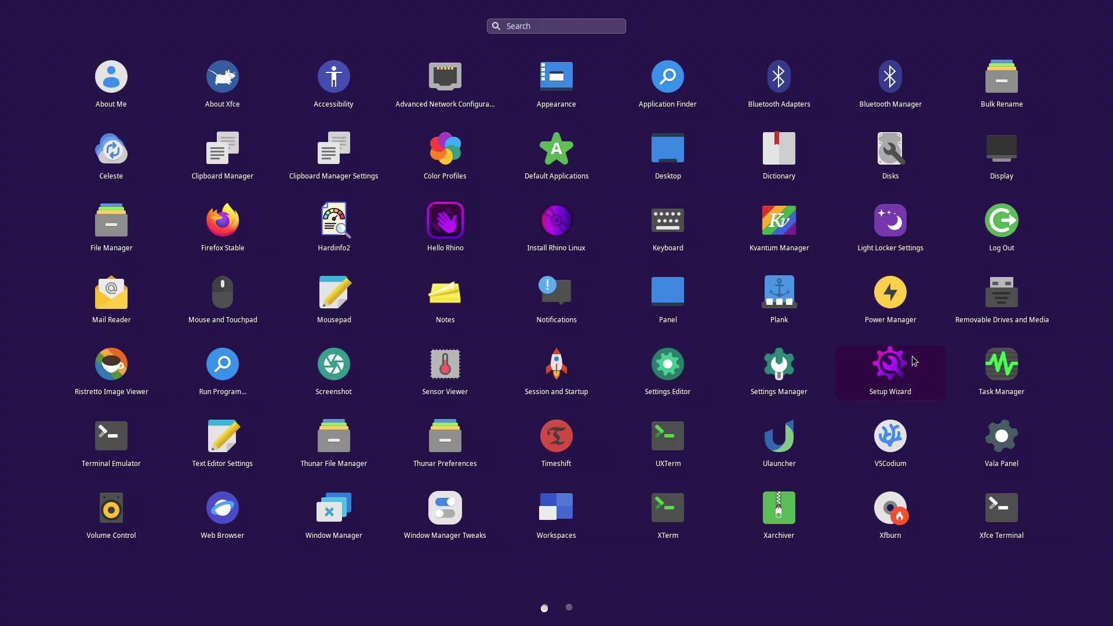
{"action": "left_click", "coordinate": [239, 235]}
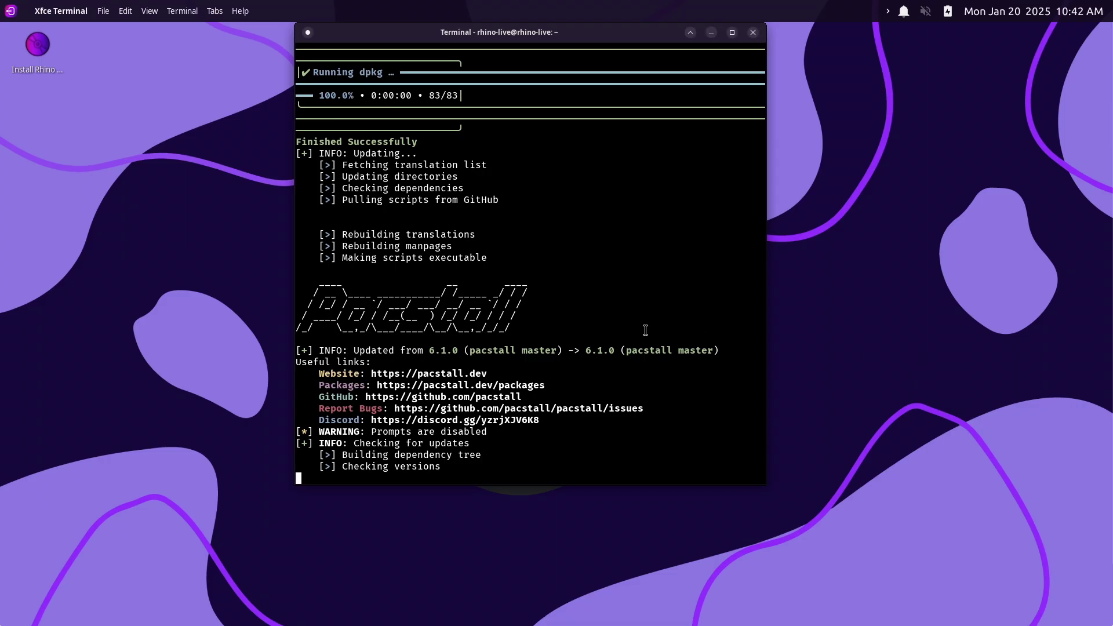
{"action": "right_click", "coordinate": [36, 54]}
{"action": "key", "text": "Escape"}
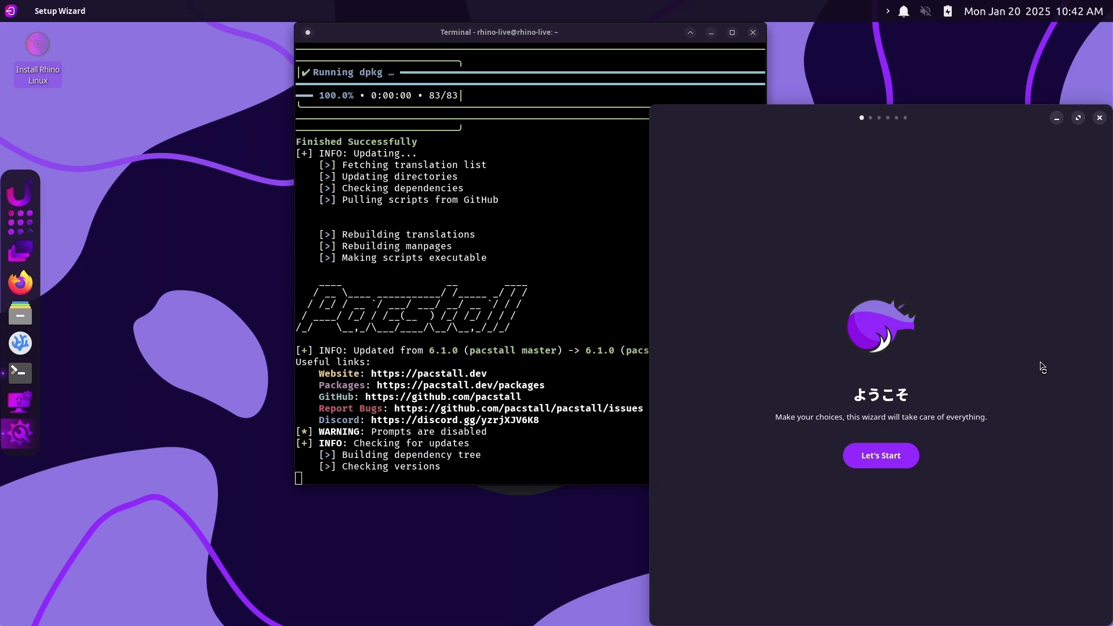
{"action": "key", "text": "super"}
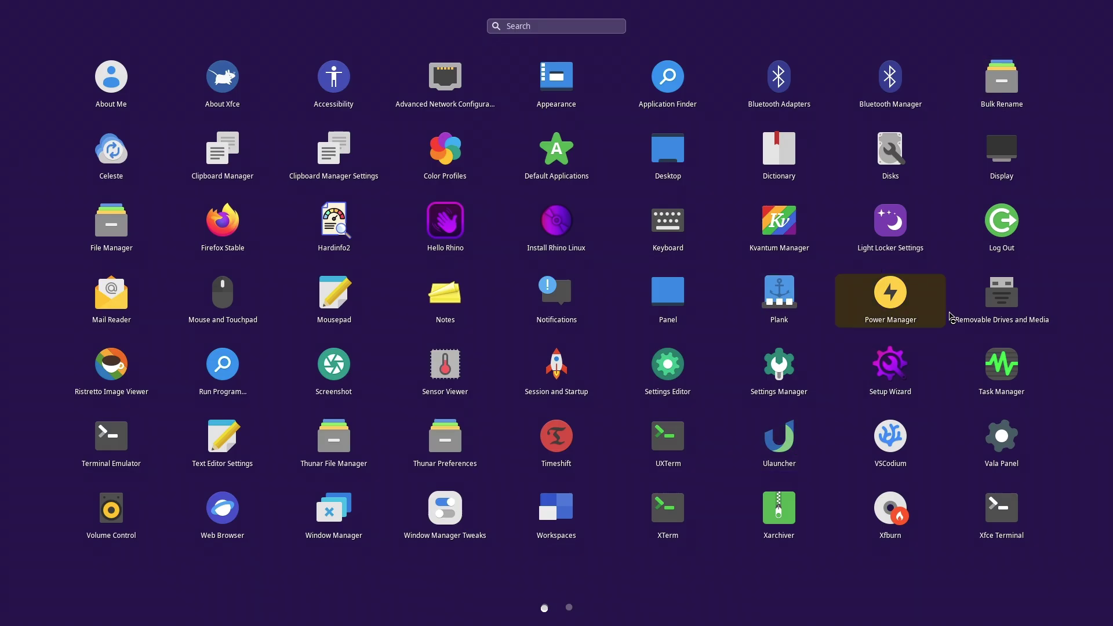
{"action": "key", "text": "Escape"}
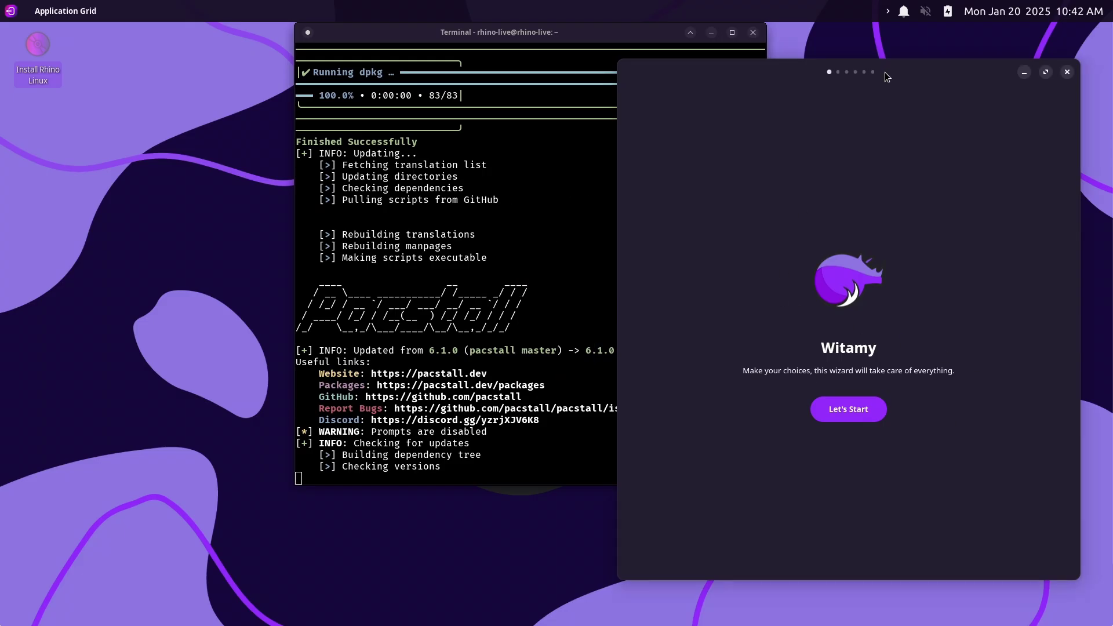
{"action": "left_click", "coordinate": [866, 409]}
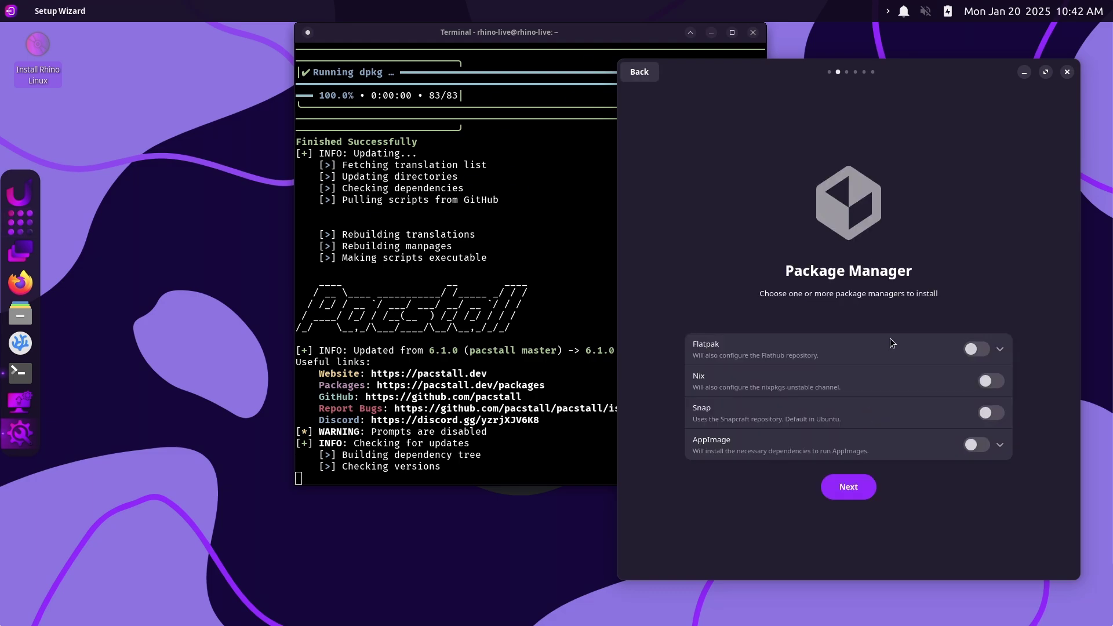
Expand the AppImage entry in the Setup Wizard and view the Rhino Linux Installer's About information, repositioning the installer window
{"action": "left_click", "coordinate": [1000, 444]}
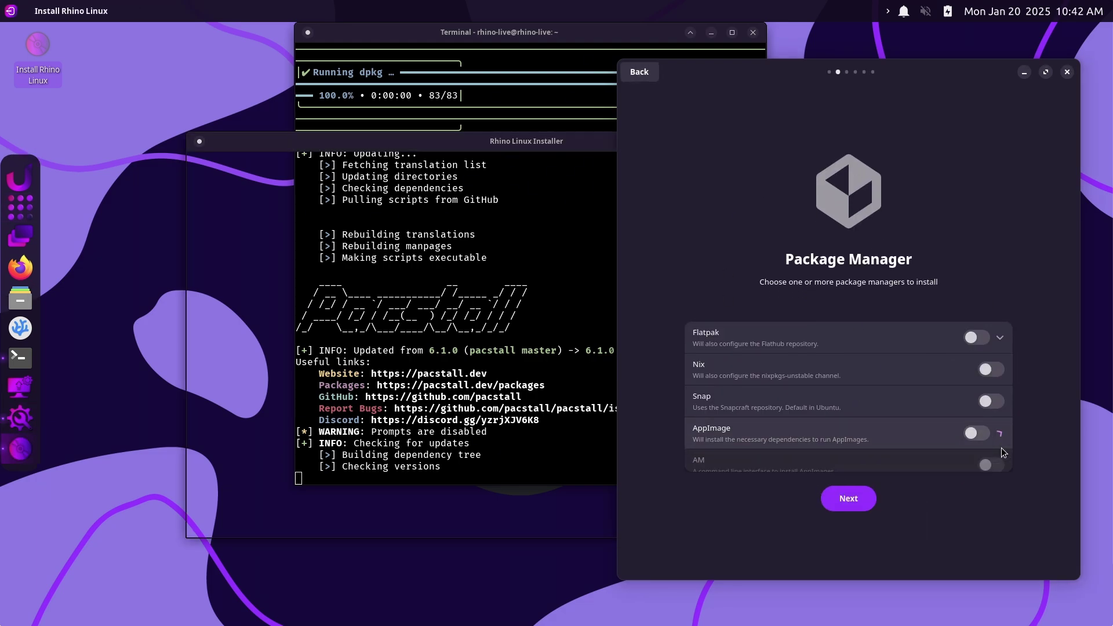
{"action": "left_click_drag", "start_coordinate": [524, 137], "coordinate": [435, 156]}
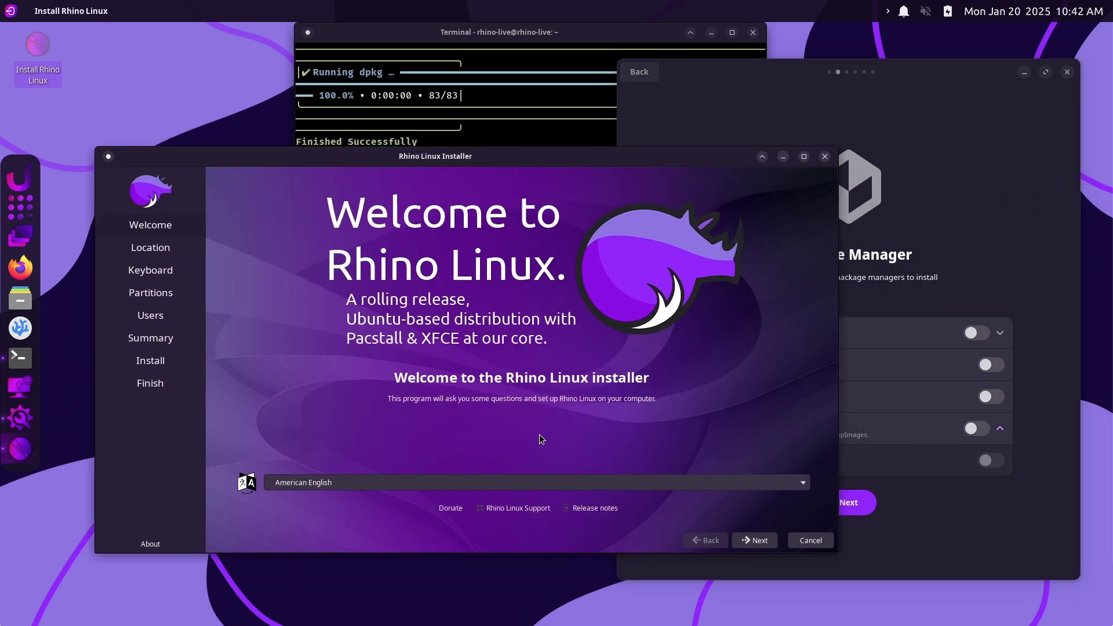
{"action": "left_click", "coordinate": [150, 544]}
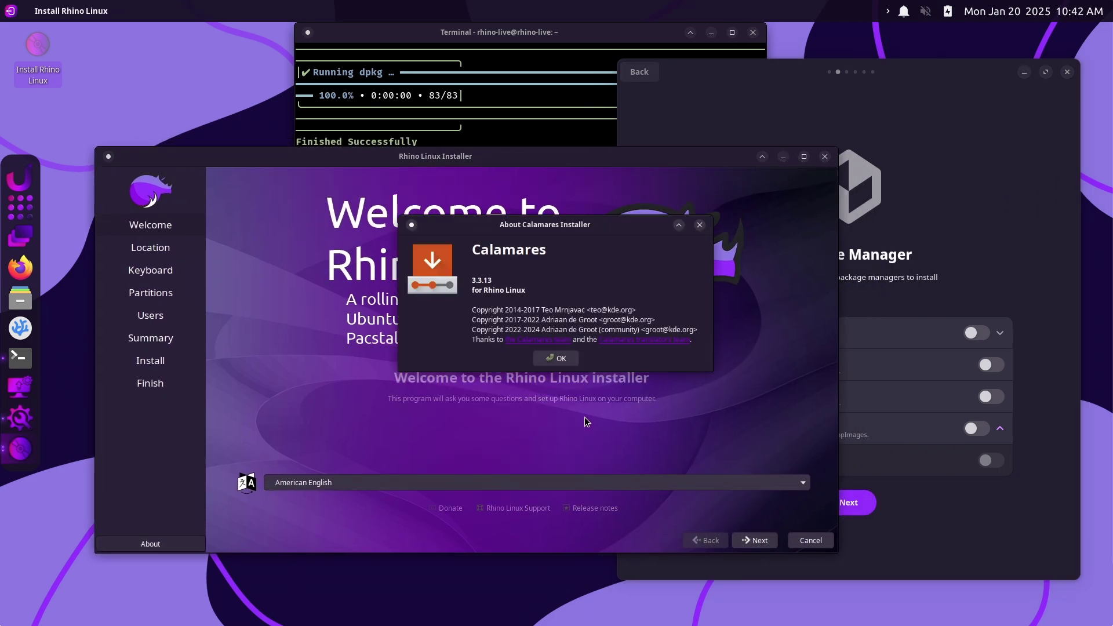
{"action": "left_click", "coordinate": [561, 359]}
{"action": "left_click_drag", "start_coordinate": [625, 166], "coordinate": [564, 155]}
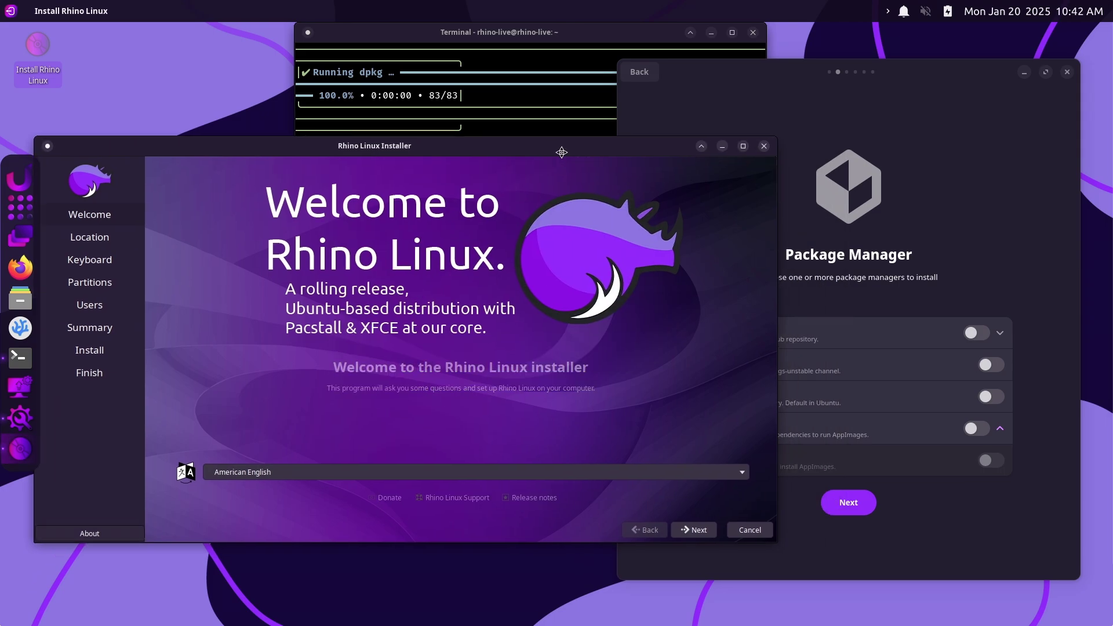
Advance the installer to its Partitions page, visit the Manual partitioning page and go back
{"action": "left_click", "coordinate": [690, 531]}
{"action": "left_click", "coordinate": [690, 531]}
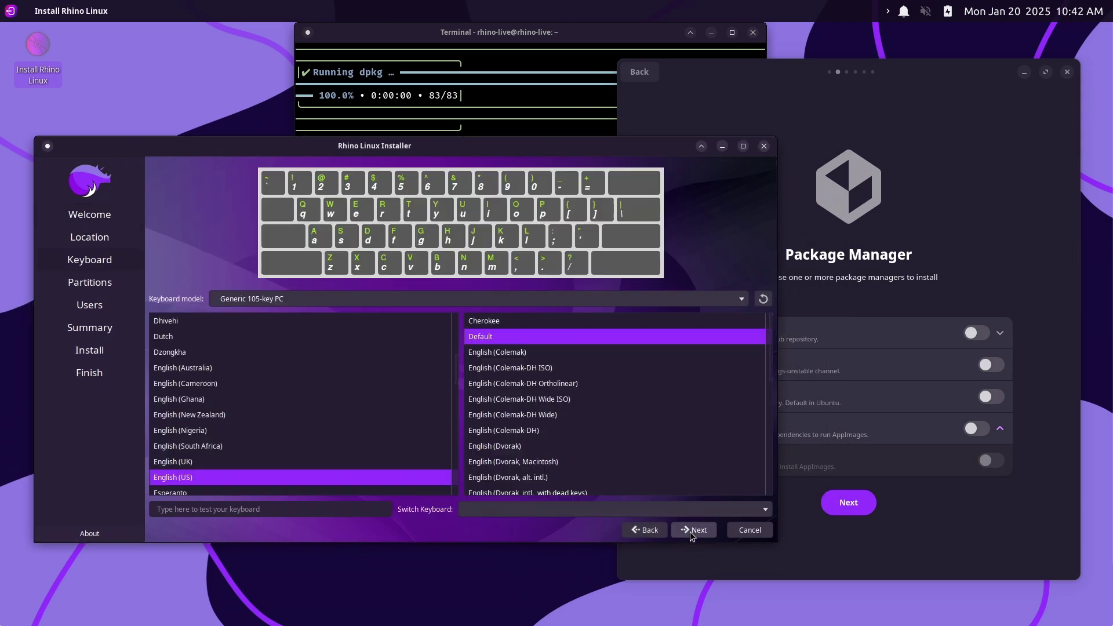
{"action": "left_click", "coordinate": [690, 530]}
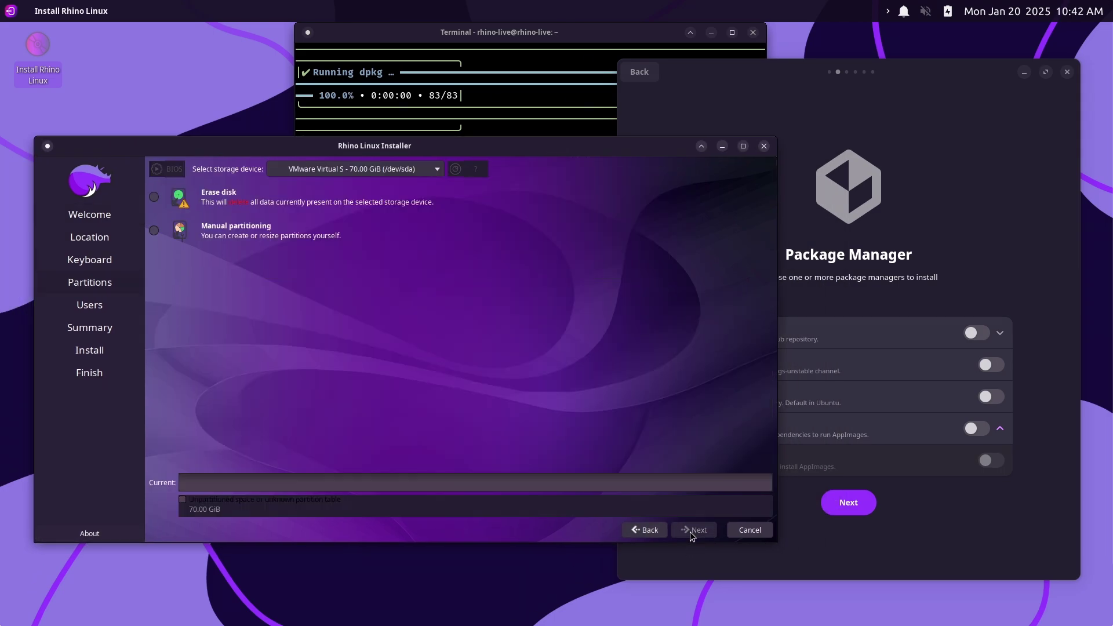
{"action": "left_click", "coordinate": [162, 202]}
{"action": "left_click", "coordinate": [154, 230]}
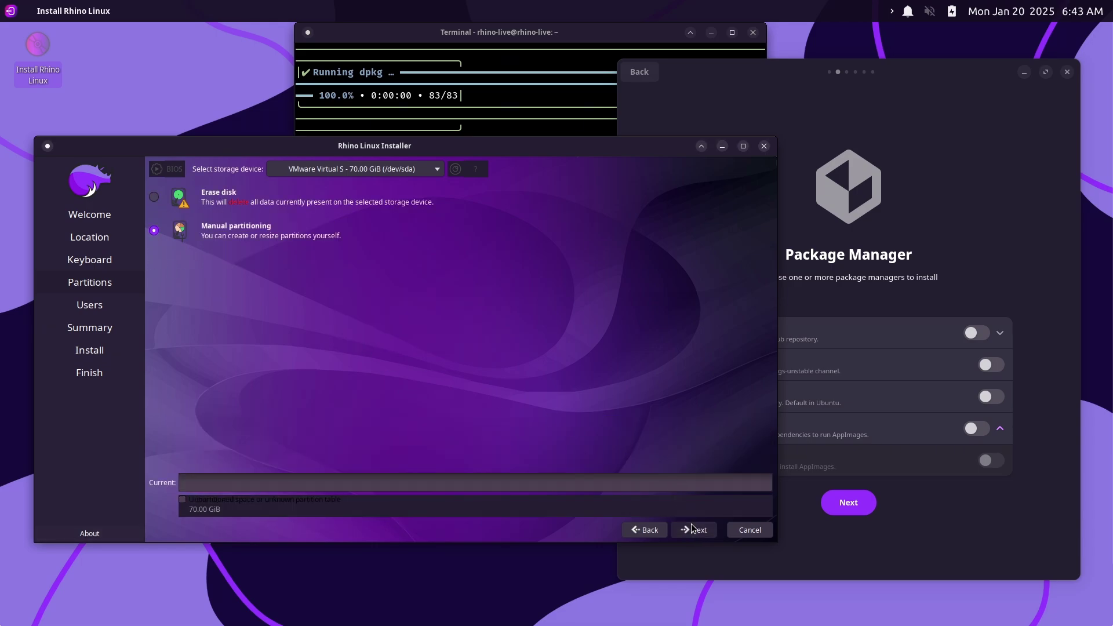
{"action": "left_click", "coordinate": [691, 529]}
{"action": "left_click", "coordinate": [645, 529]}
Select Erase disk, advance the installer to its Users page and cancel the installation
{"action": "left_click", "coordinate": [155, 197]}
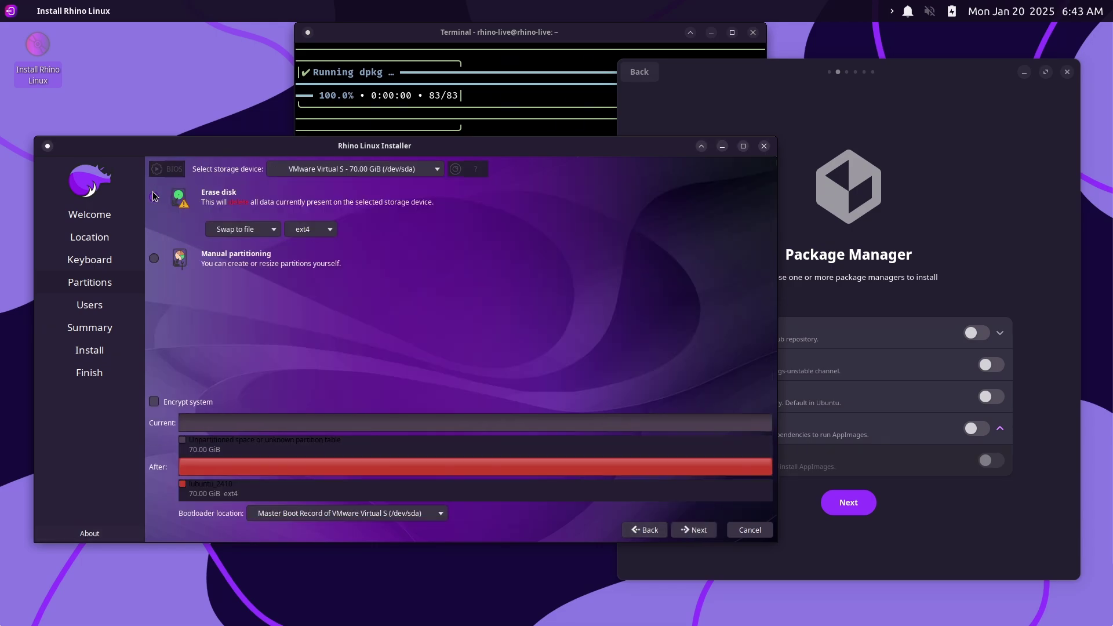
{"action": "left_click", "coordinate": [694, 530]}
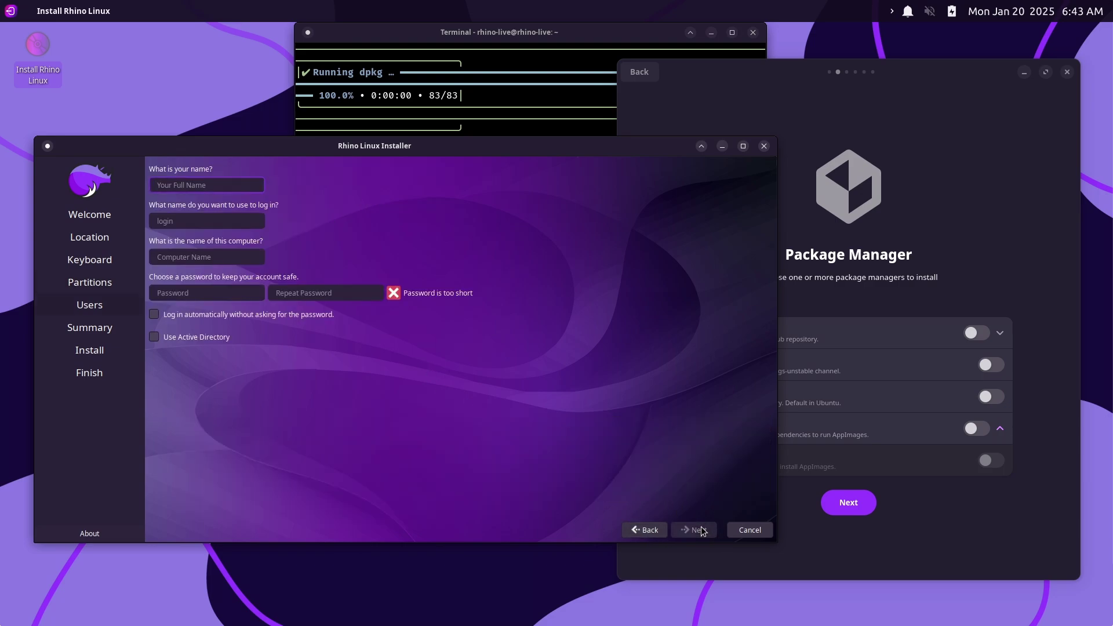
{"action": "left_click", "coordinate": [750, 529]}
{"action": "left_click", "coordinate": [429, 343]}
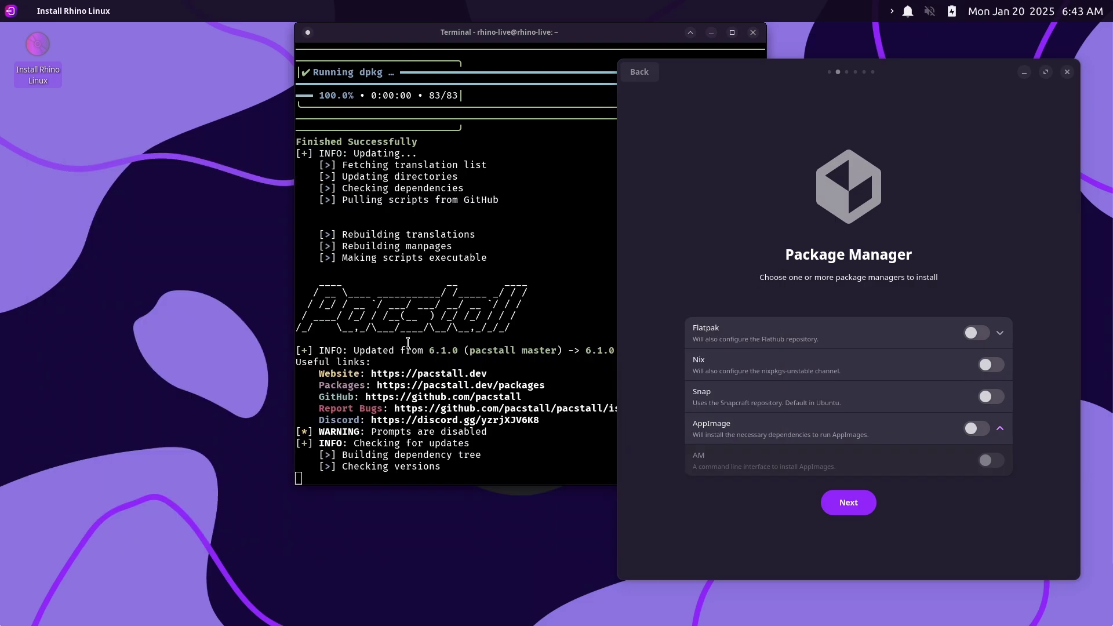
Maximize the terminal window and review the system update's output
{"action": "left_click", "coordinate": [474, 36]}
{"action": "left_click", "coordinate": [732, 32]}
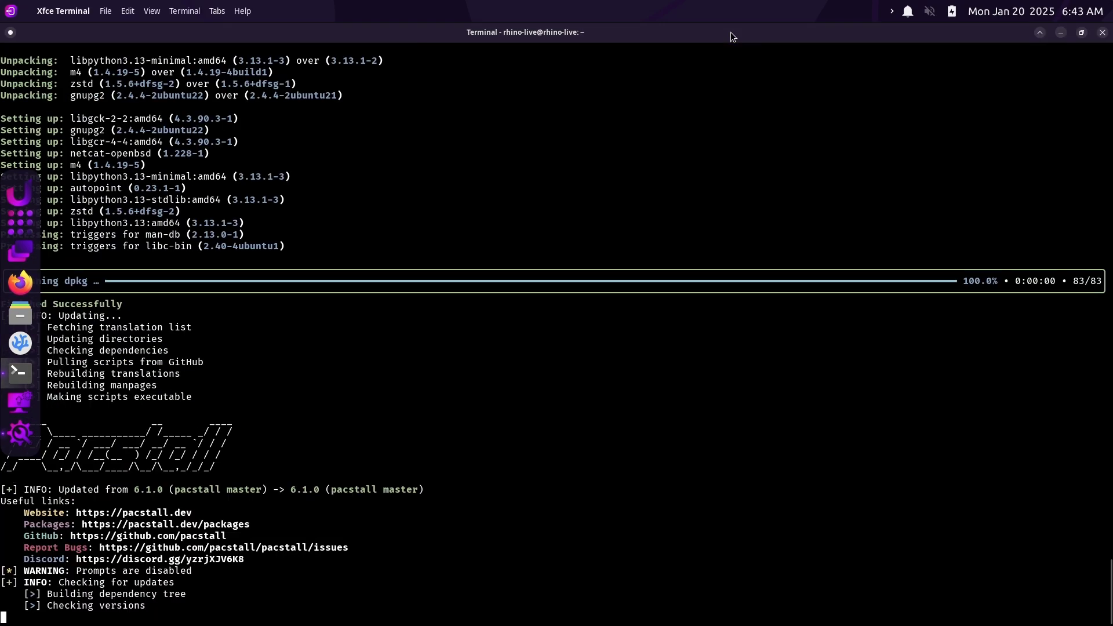
{"action": "scroll", "coordinate": [362, 303], "scroll_direction": "up", "scroll_amount": 20}
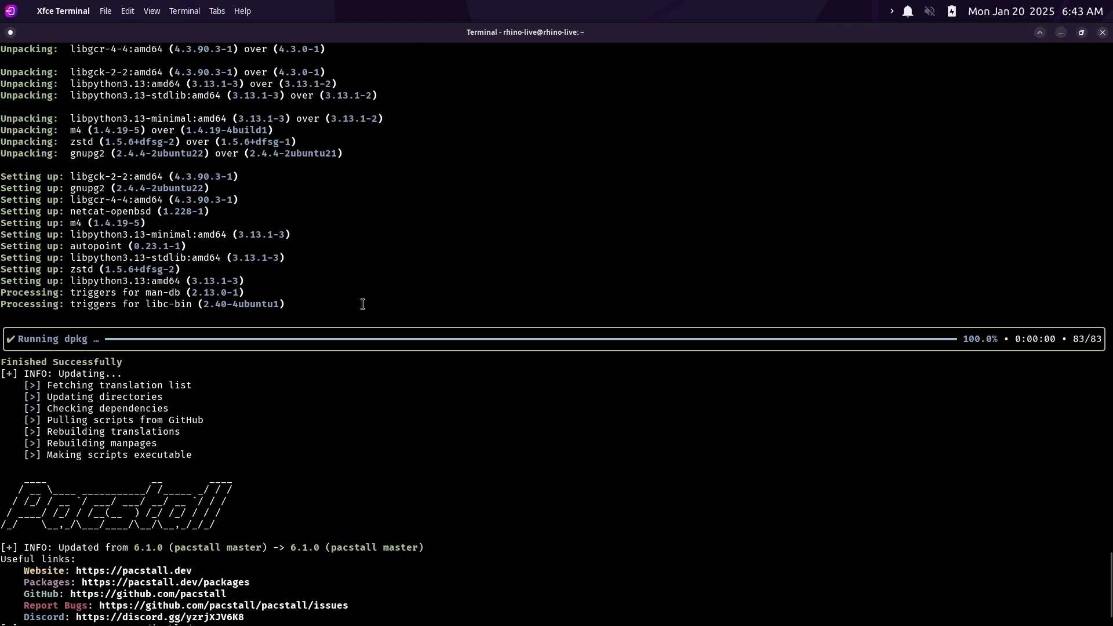
Close the terminal with the running update and advance the Setup Wizard to its Containerization page
{"action": "left_click", "coordinate": [1103, 33]}
{"action": "left_click", "coordinate": [588, 391]}
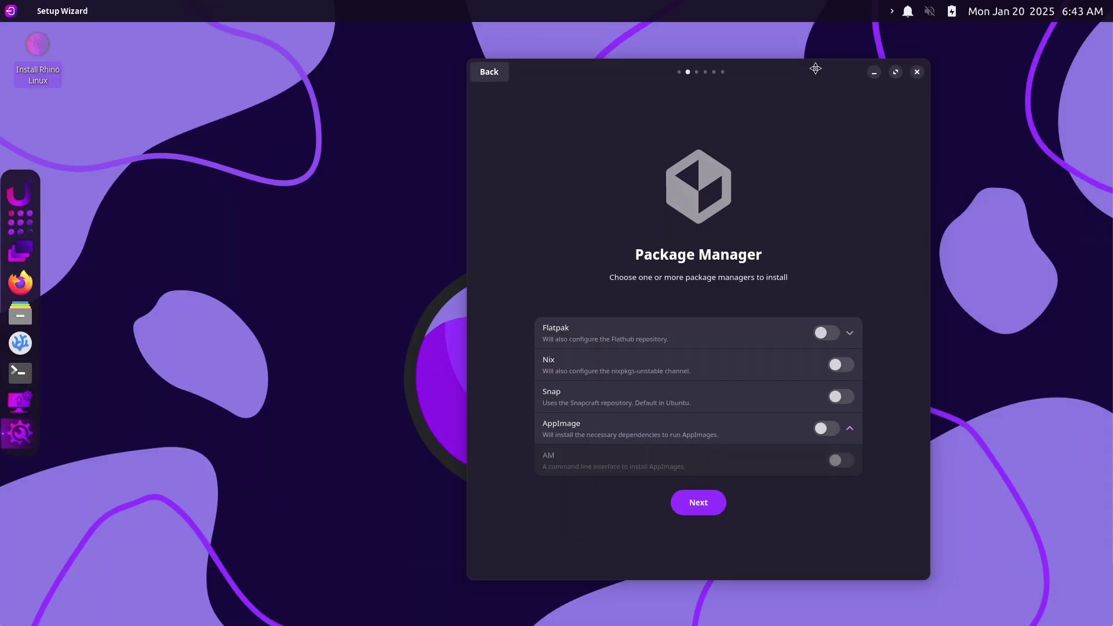
{"action": "left_click_drag", "start_coordinate": [816, 69], "coordinate": [782, 68]}
{"action": "left_click", "coordinate": [653, 507]}
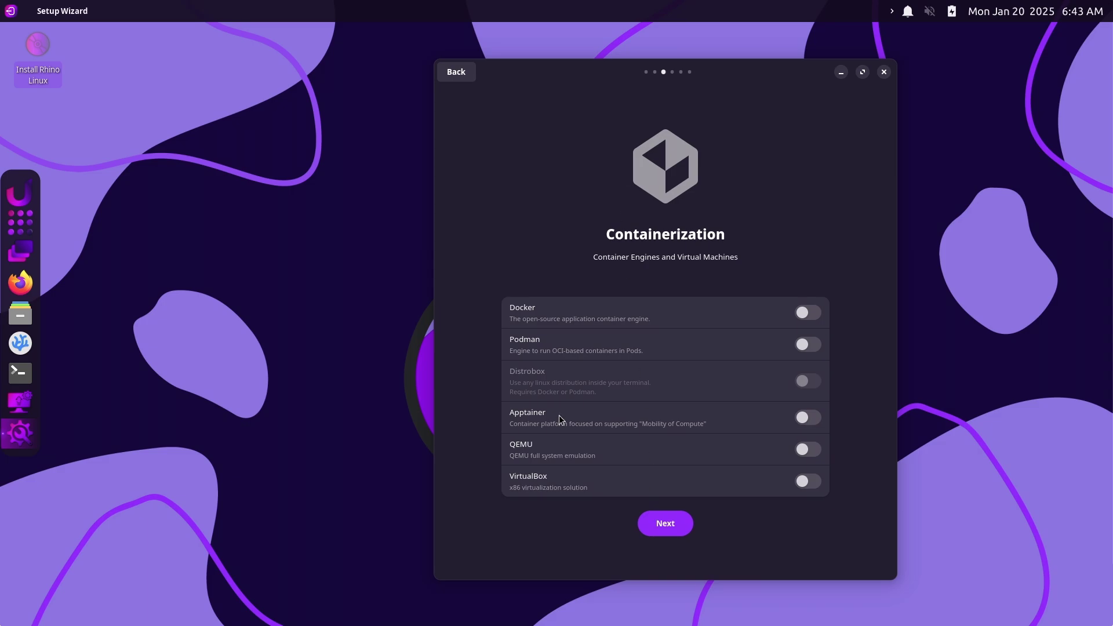
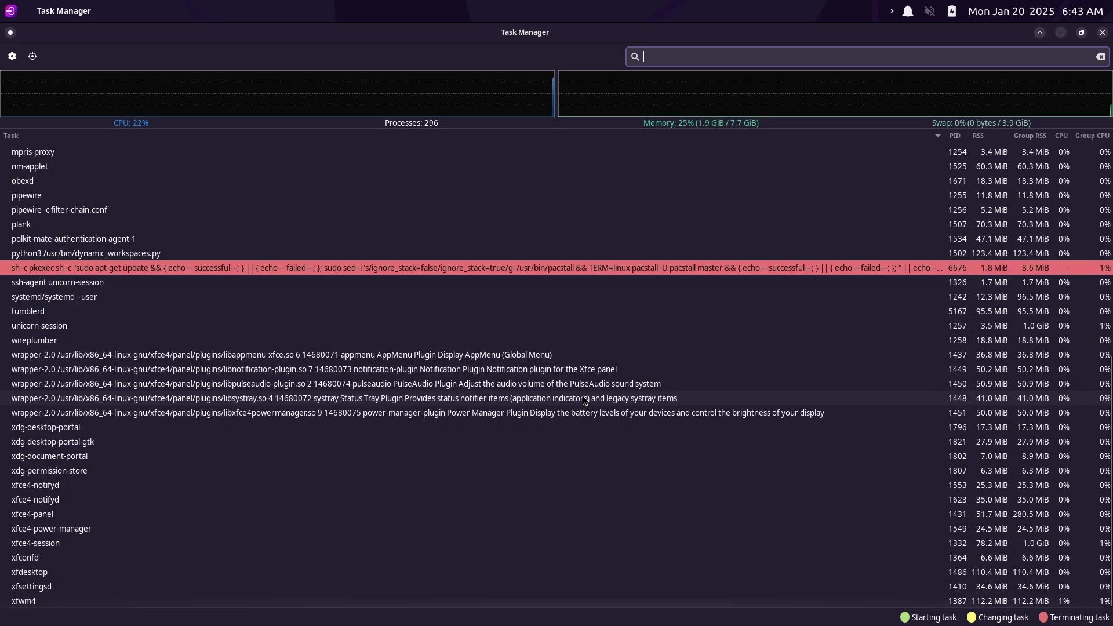
Look through the process list in Task Manager, and check its settings and About information
{"action": "scroll", "coordinate": [584, 400], "scroll_direction": "up", "scroll_amount": 6}
{"action": "scroll", "coordinate": [584, 400], "scroll_direction": "down", "scroll_amount": 5}
{"action": "scroll", "coordinate": [582, 400], "scroll_direction": "down", "scroll_amount": 2}
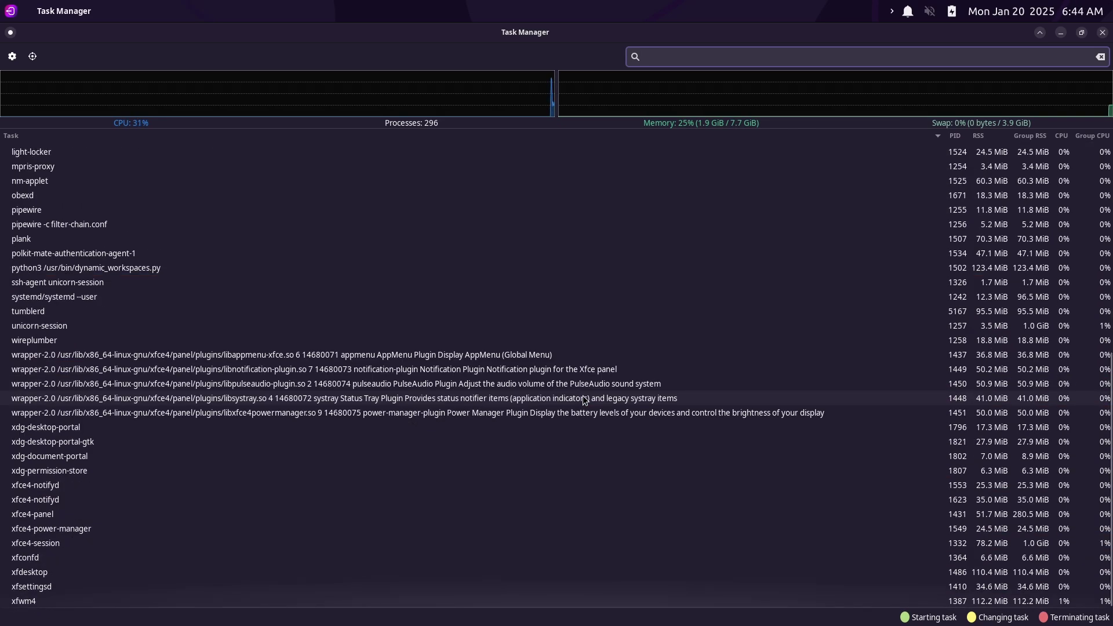
{"action": "scroll", "coordinate": [583, 400], "scroll_direction": "up", "scroll_amount": 10}
{"action": "left_click", "coordinate": [11, 56]}
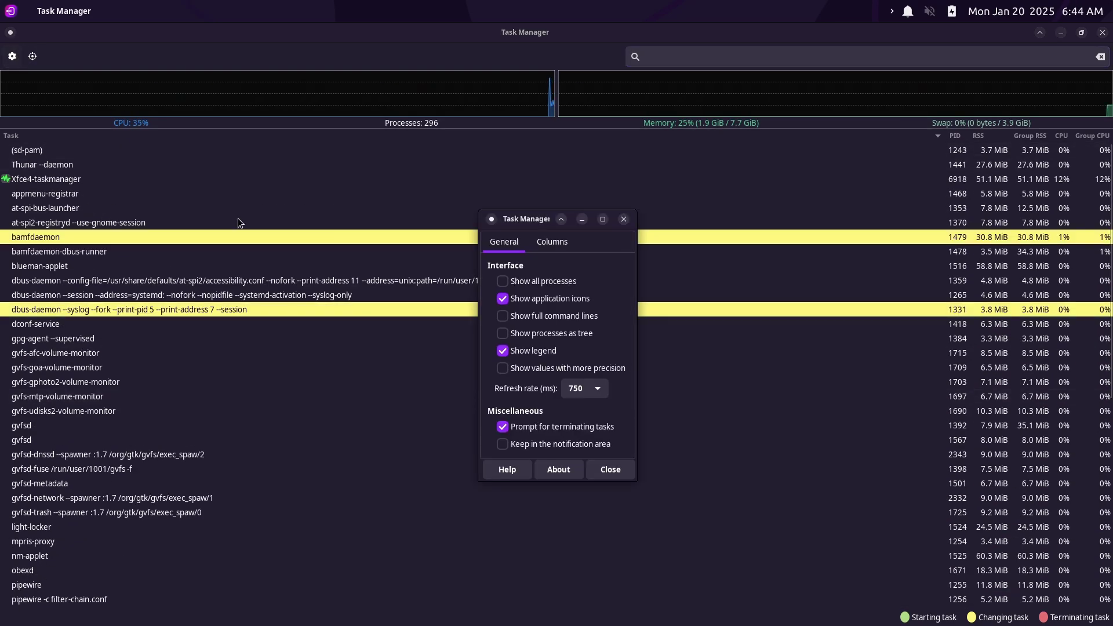
{"action": "left_click", "coordinate": [559, 469]}
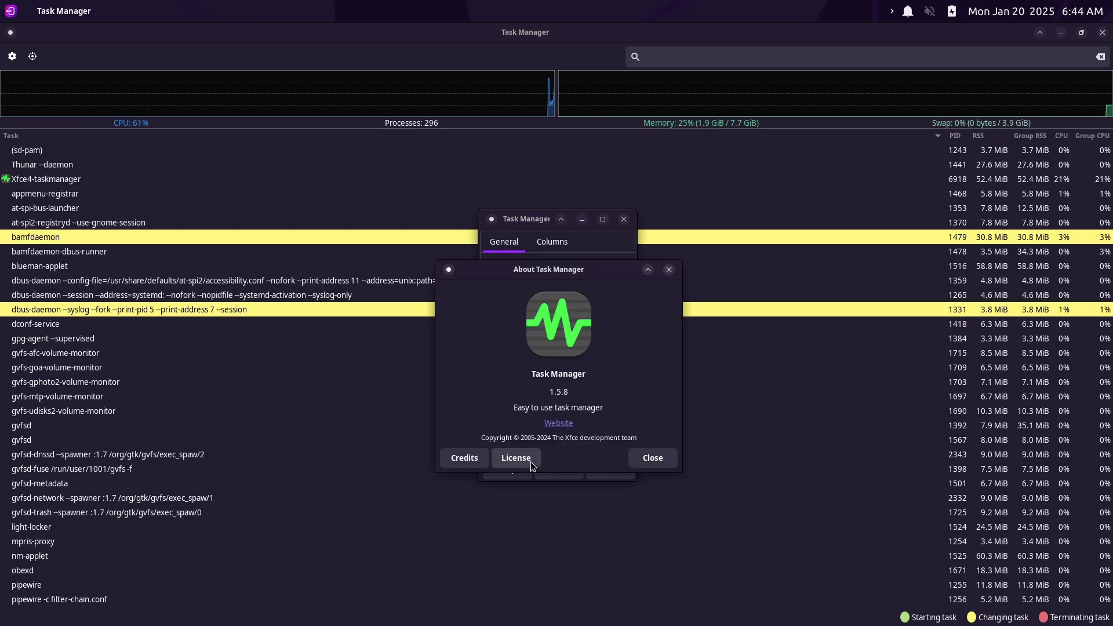
{"action": "left_click", "coordinate": [663, 461]}
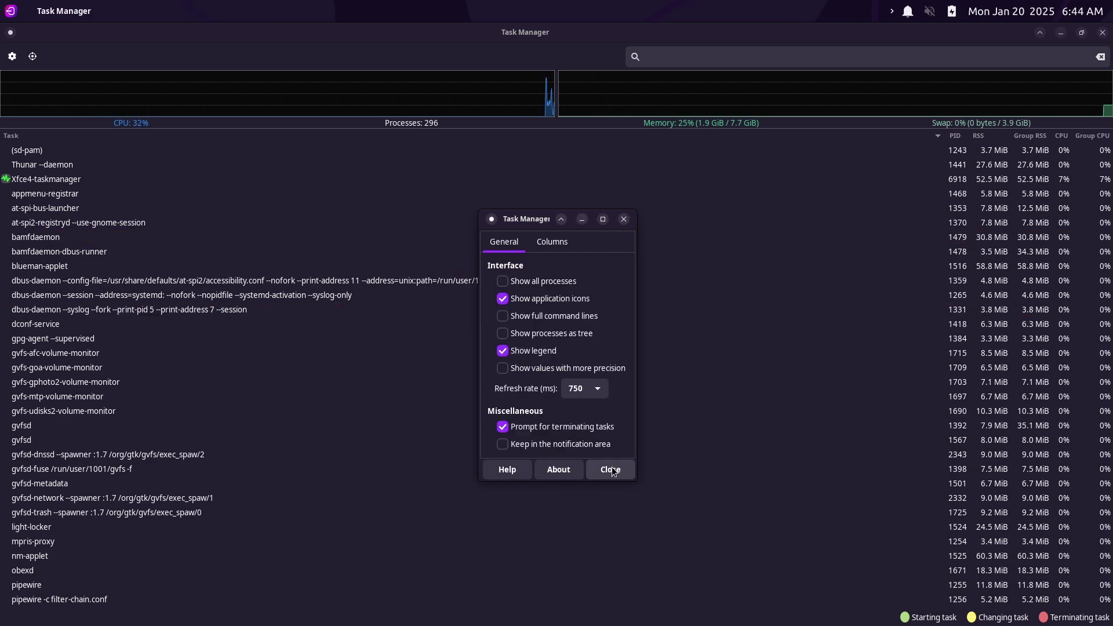
{"action": "left_click", "coordinate": [615, 467]}
Scan the running processes once more from top to bottom and close Task Manager
{"action": "scroll", "coordinate": [606, 464], "scroll_direction": "down", "scroll_amount": 1}
{"action": "scroll", "coordinate": [606, 464], "scroll_direction": "down", "scroll_amount": 8}
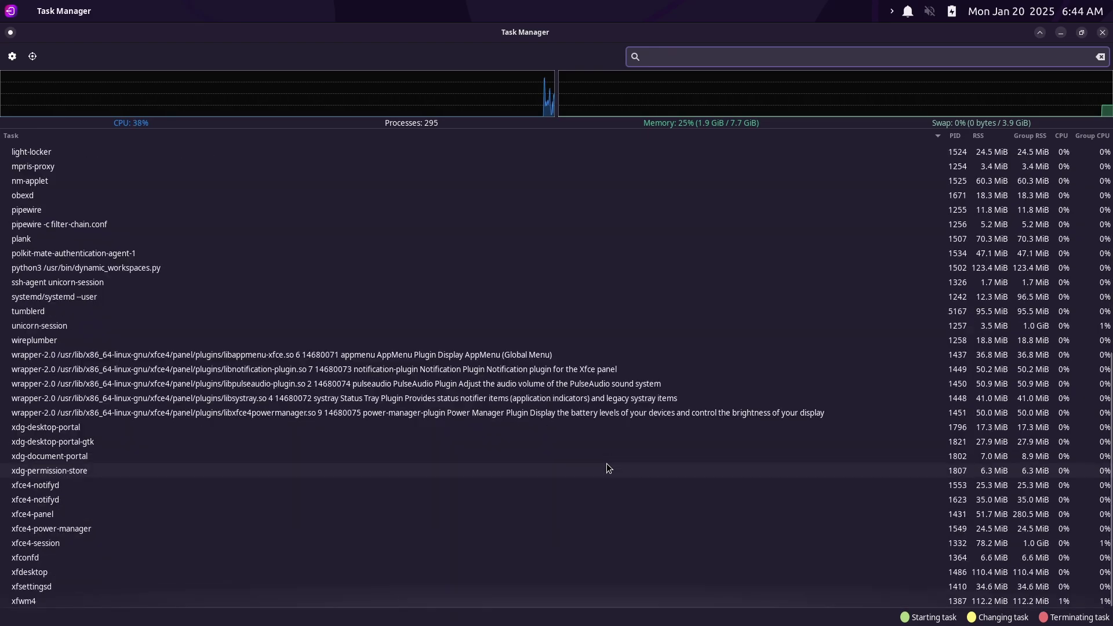
{"action": "scroll", "coordinate": [606, 464], "scroll_direction": "up", "scroll_amount": 9}
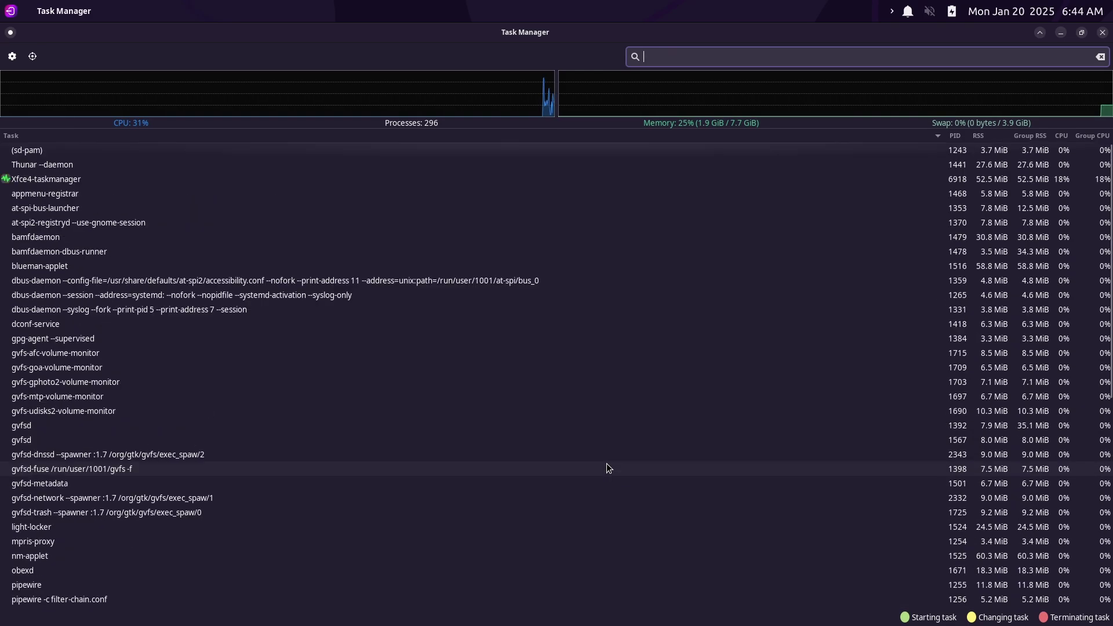
{"action": "left_click", "coordinate": [1102, 32]}
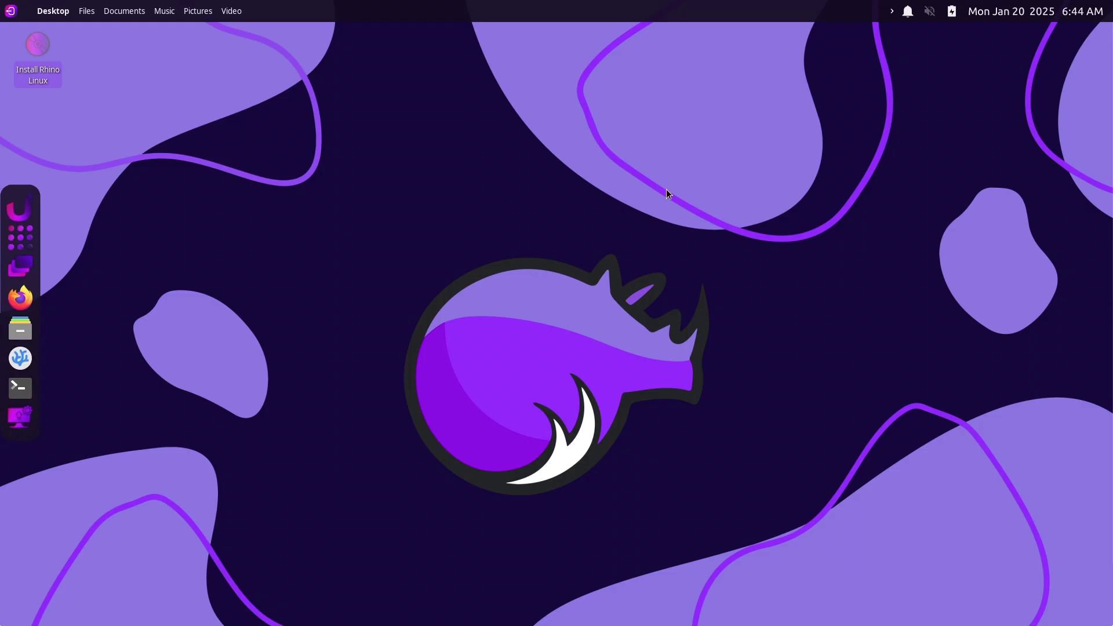
View the system details in the About the Xfce Desktop Environment window and close it
{"action": "right_click", "coordinate": [223, 192]}
{"action": "mouse_move", "coordinate": [262, 393]}
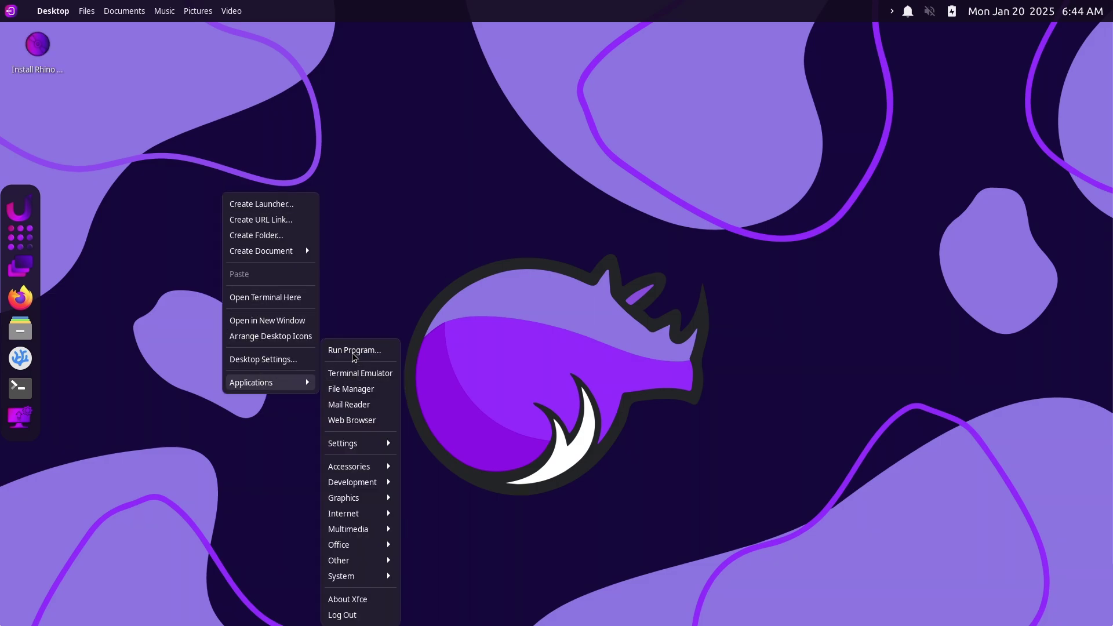
{"action": "left_click", "coordinate": [383, 599]}
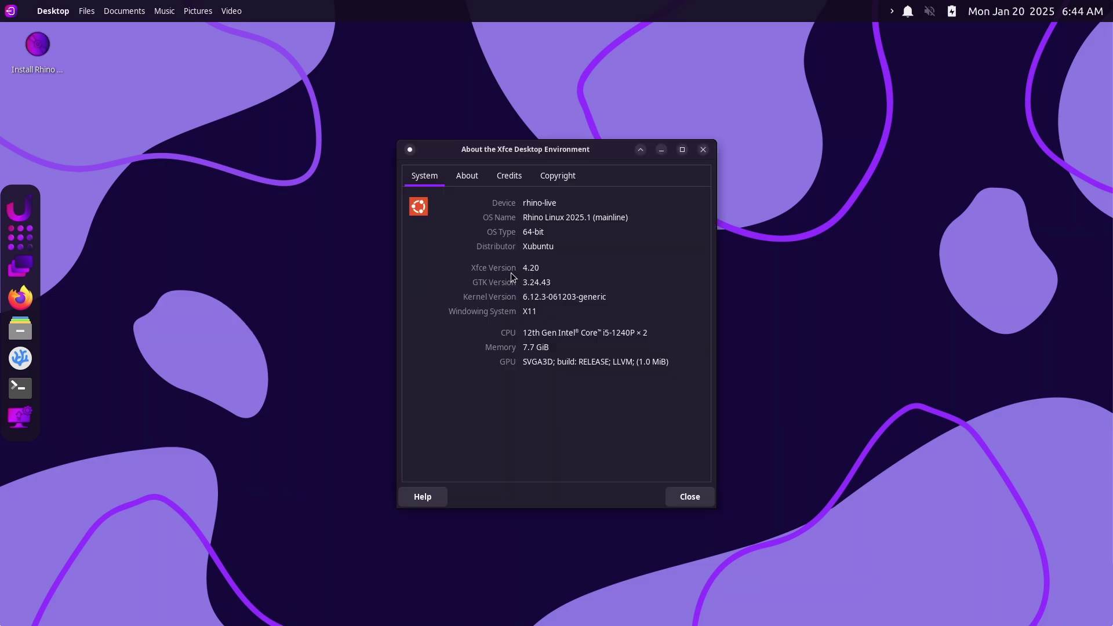
{"action": "left_click", "coordinate": [683, 499]}
Browse the desktop's application categories, including Multimedia, Internet, Accessories and Settings, and open the Appearance settings
{"action": "right_click", "coordinate": [290, 378]}
{"action": "mouse_move", "coordinate": [327, 575]}
{"action": "mouse_move", "coordinate": [430, 579]}
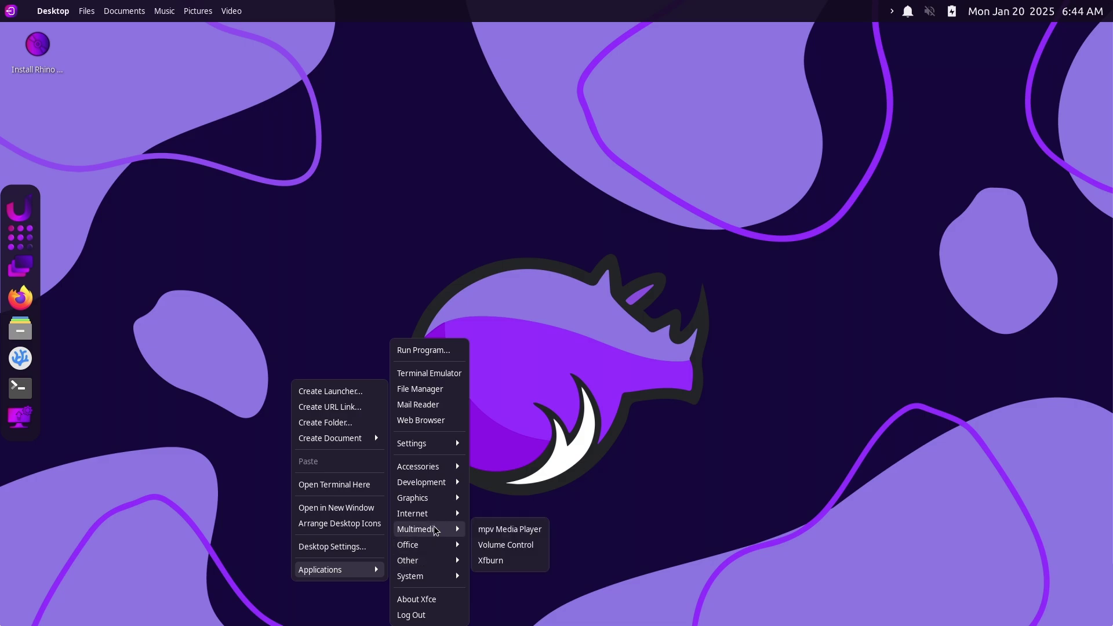
{"action": "mouse_move", "coordinate": [441, 520]}
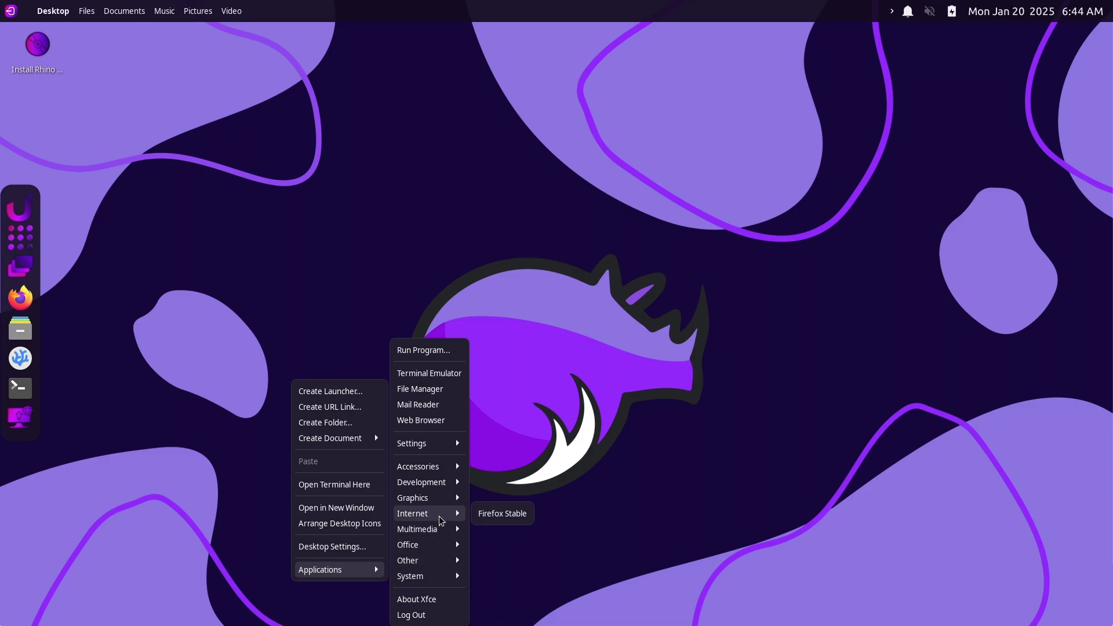
{"action": "mouse_move", "coordinate": [444, 475]}
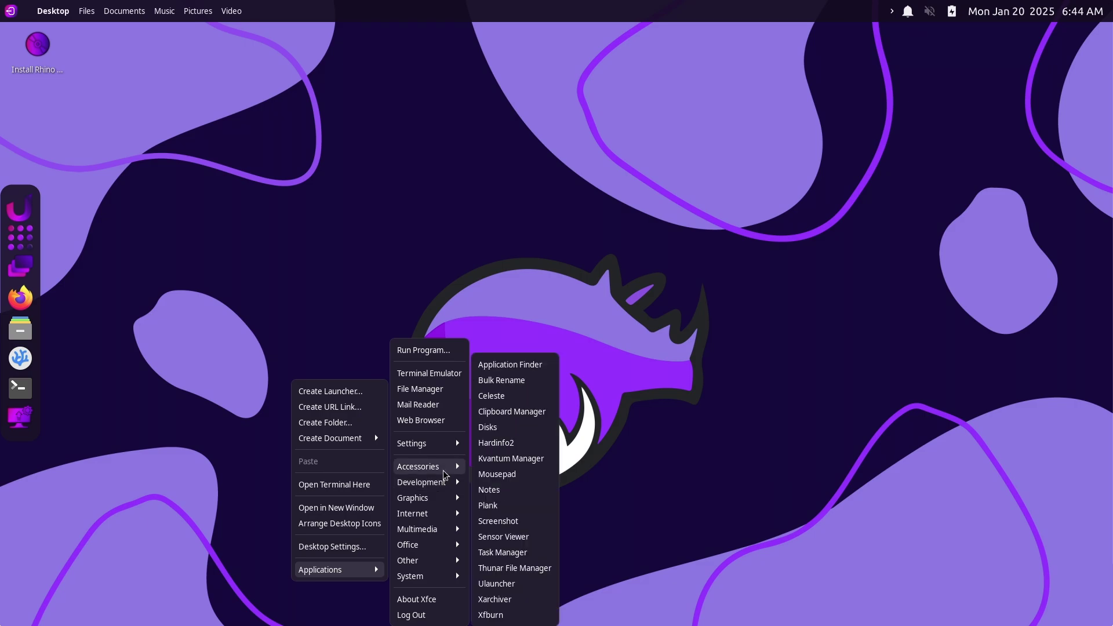
{"action": "mouse_move", "coordinate": [445, 445]}
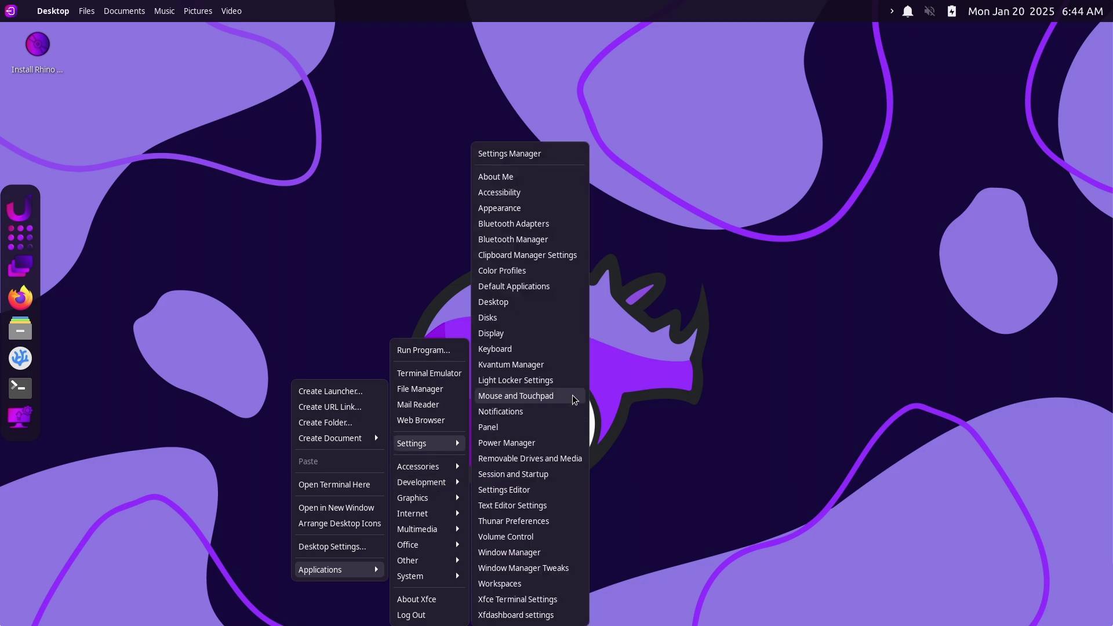
{"action": "left_click", "coordinate": [550, 210]}
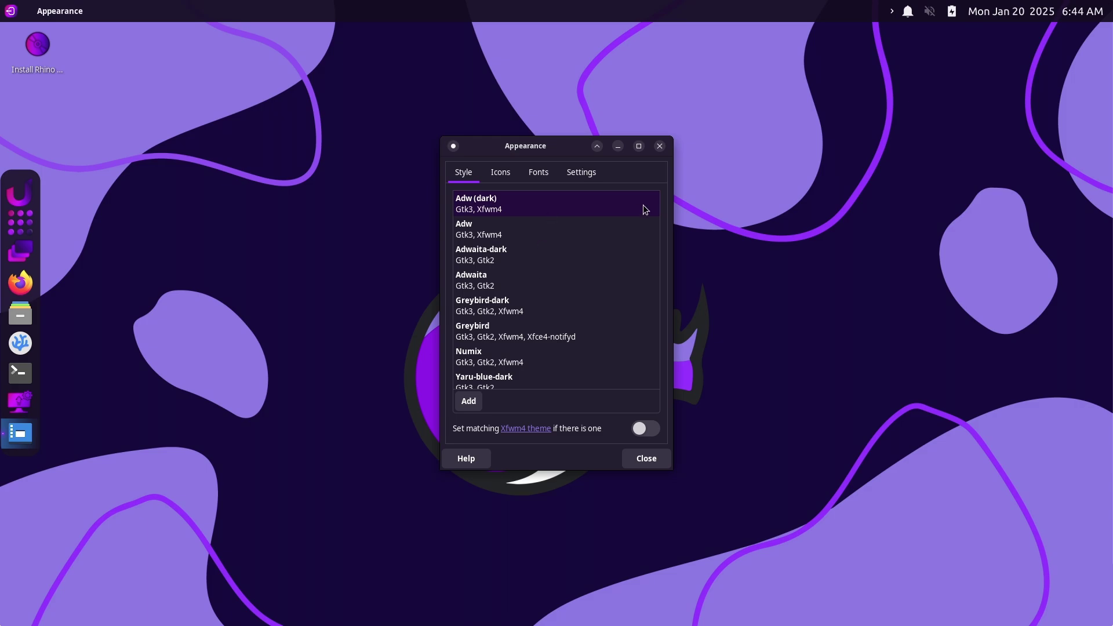
Maximize the Appearance window and restore it to its smaller size
{"action": "left_click", "coordinate": [638, 145]}
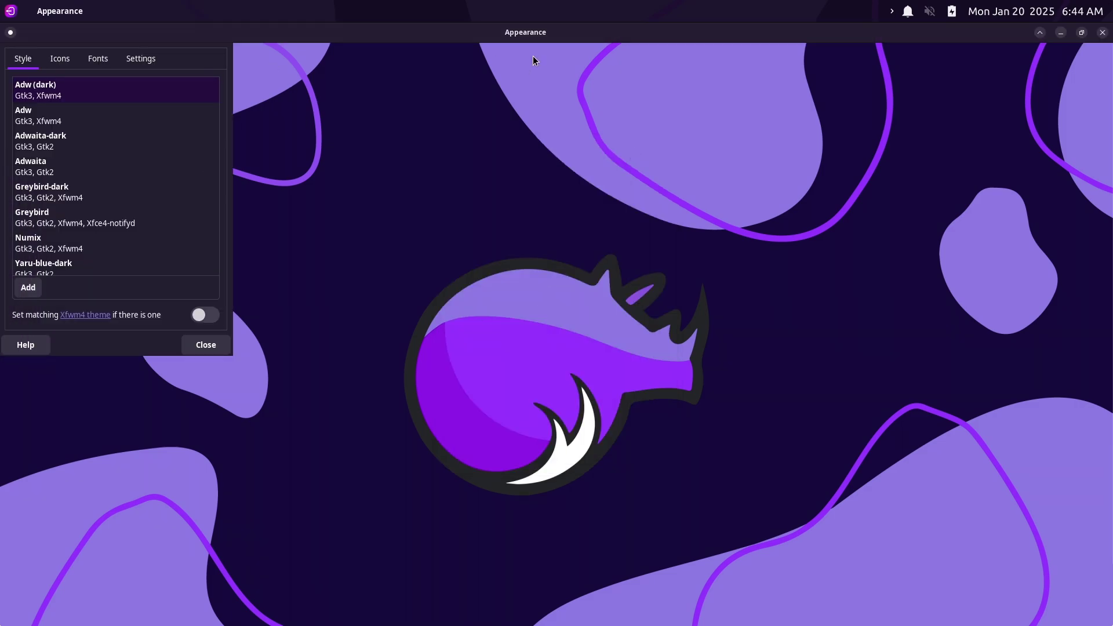
{"action": "left_click", "coordinate": [1082, 32]}
{"action": "left_click", "coordinate": [637, 149]}
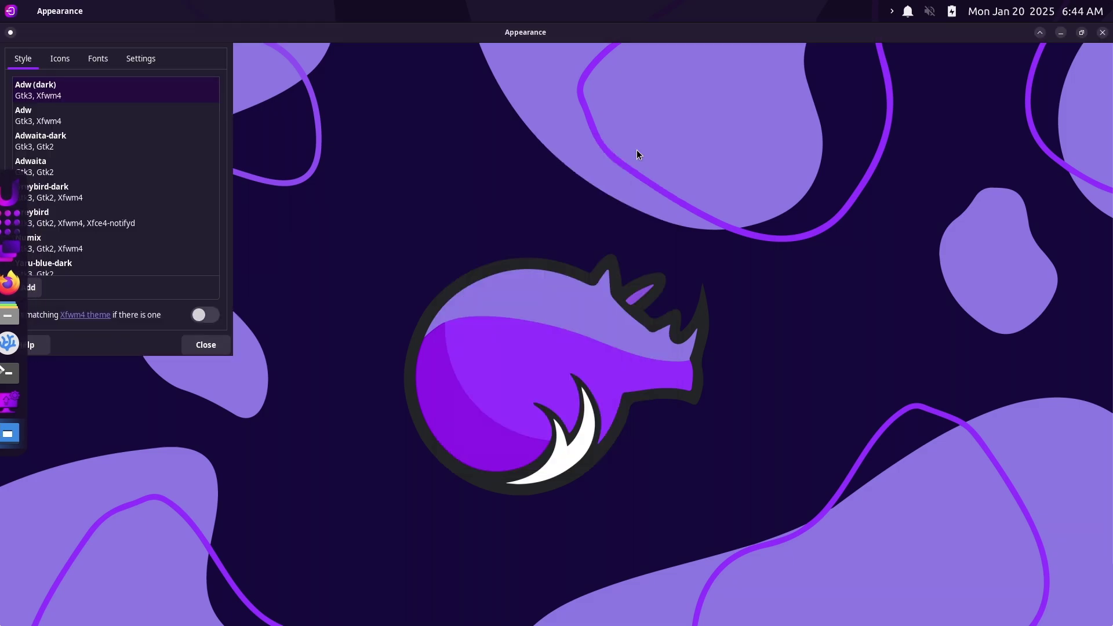
{"action": "left_click", "coordinate": [1082, 32]}
Look through the available styles and apply Yaru, Yaru-yellow and Yaru-yellow-dark in turn
{"action": "scroll", "coordinate": [506, 332], "scroll_direction": "down", "scroll_amount": 5}
{"action": "scroll", "coordinate": [656, 299], "scroll_direction": "down", "scroll_amount": 1}
{"action": "left_click_drag", "start_coordinate": [656, 299], "coordinate": [653, 386]}
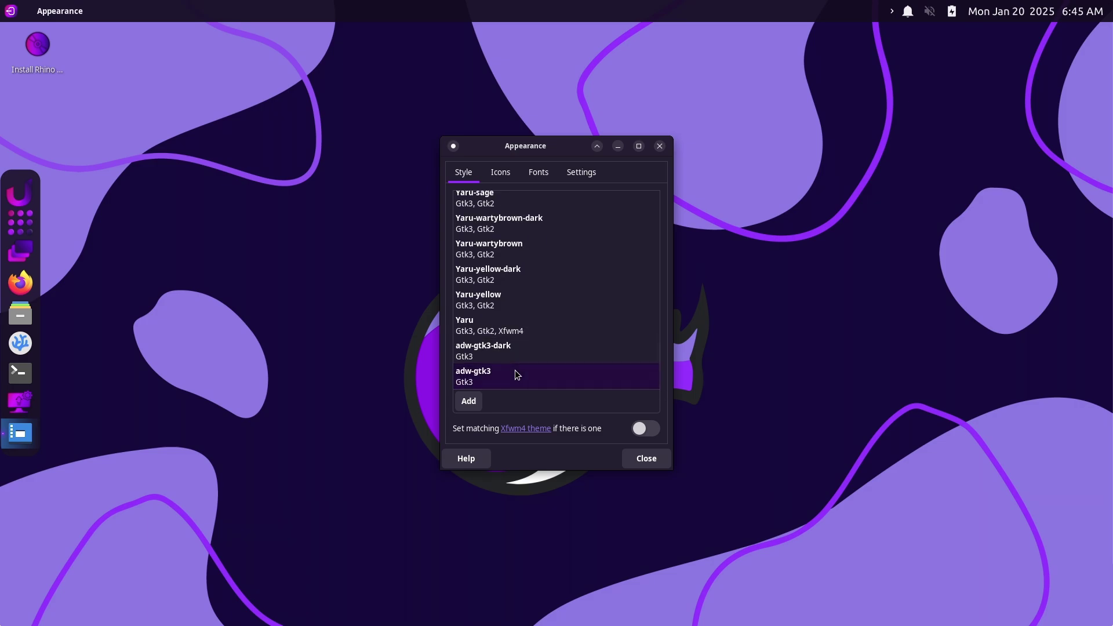
{"action": "left_click", "coordinate": [545, 317]}
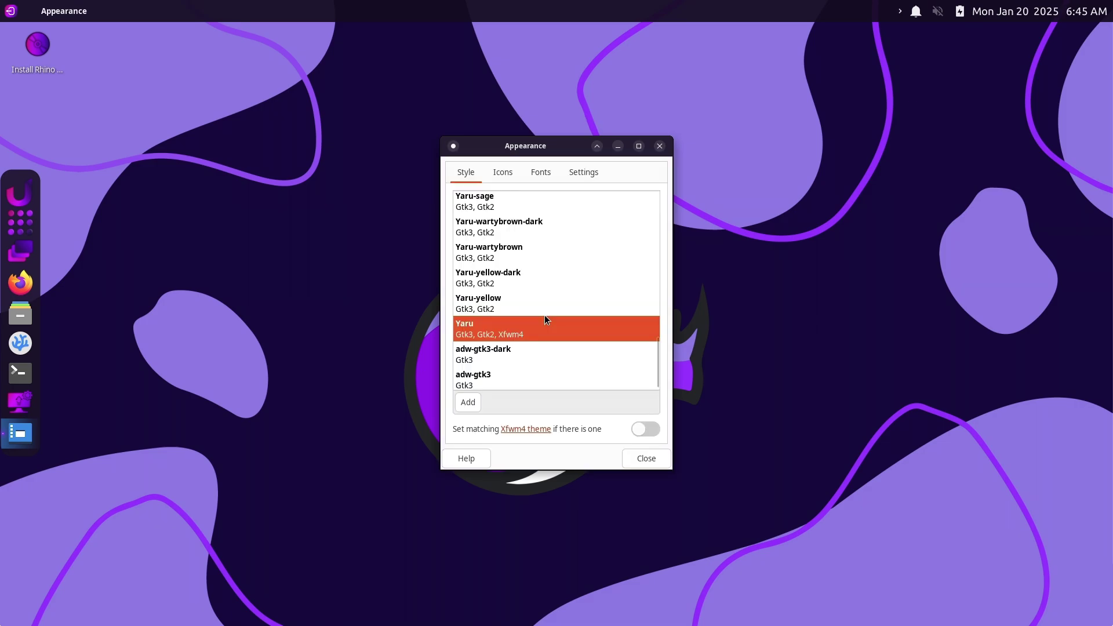
{"action": "left_click", "coordinate": [527, 303]}
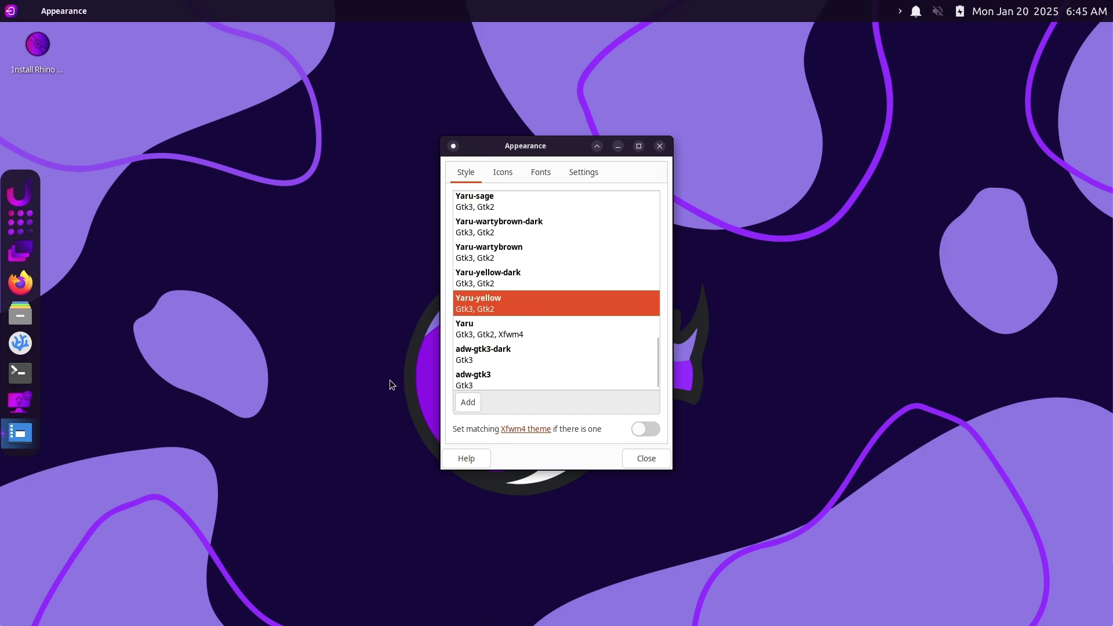
{"action": "left_click", "coordinate": [567, 282]}
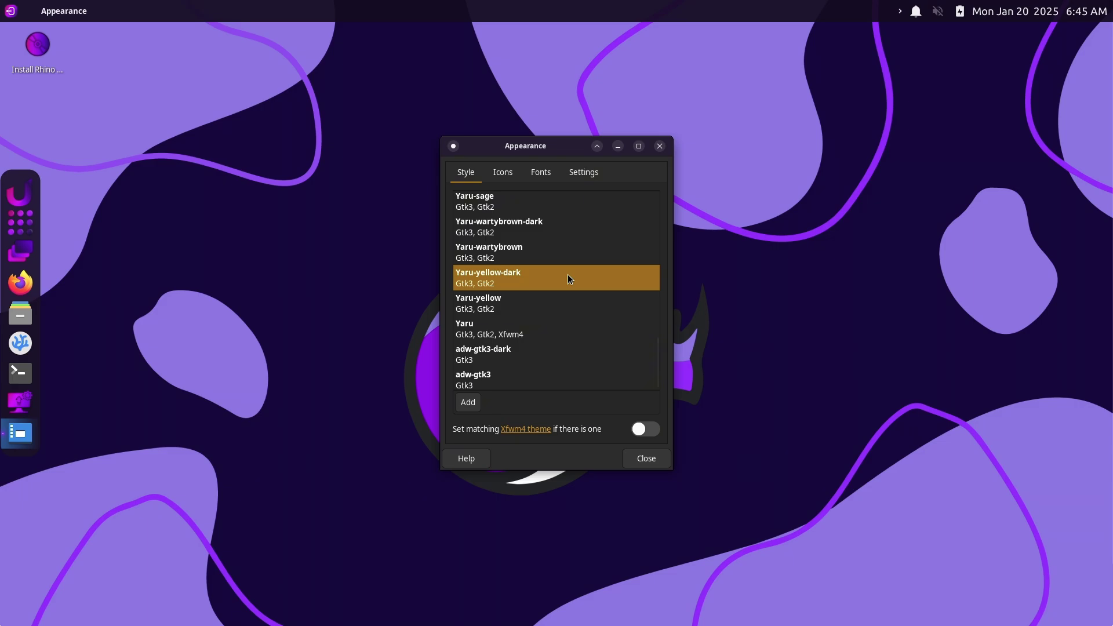
Apply the styles Yaru-wartybrown, Yaru-wartybrown-dark, Yaru-sage and Yaru-sage-dark in turn
{"action": "left_click", "coordinate": [562, 249]}
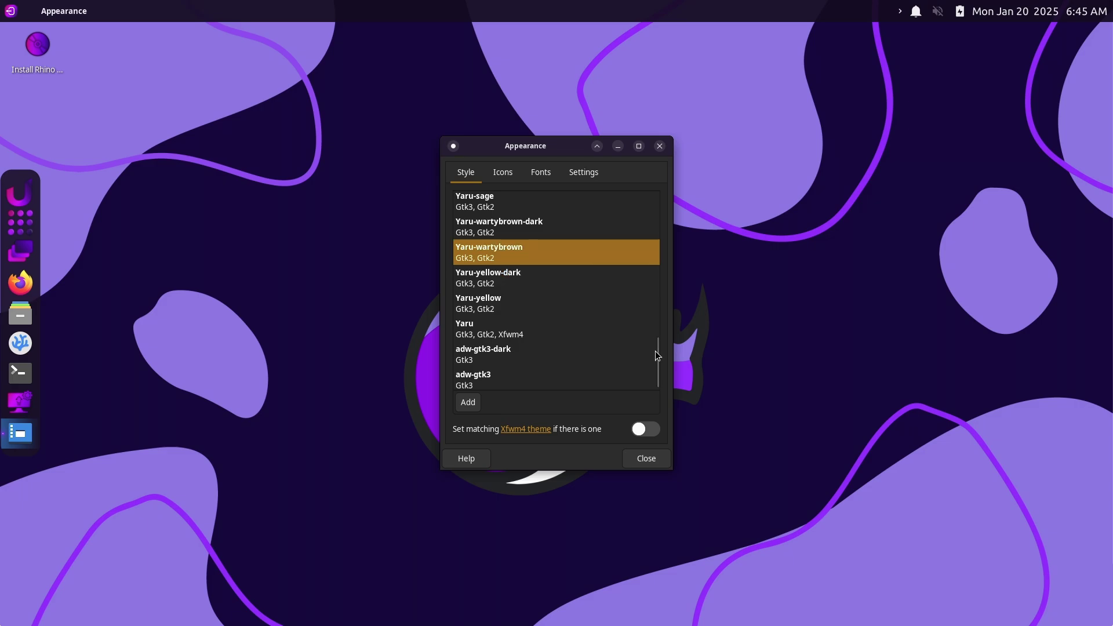
{"action": "left_click", "coordinate": [564, 221]}
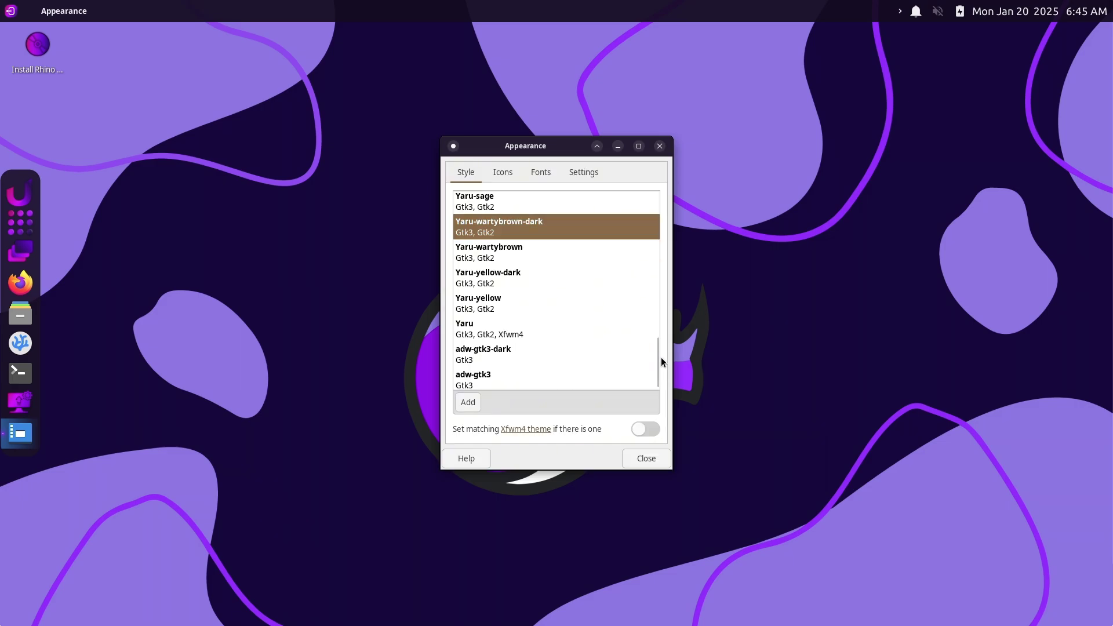
{"action": "left_click_drag", "start_coordinate": [657, 357], "coordinate": [663, 318]}
{"action": "left_click", "coordinate": [584, 347]}
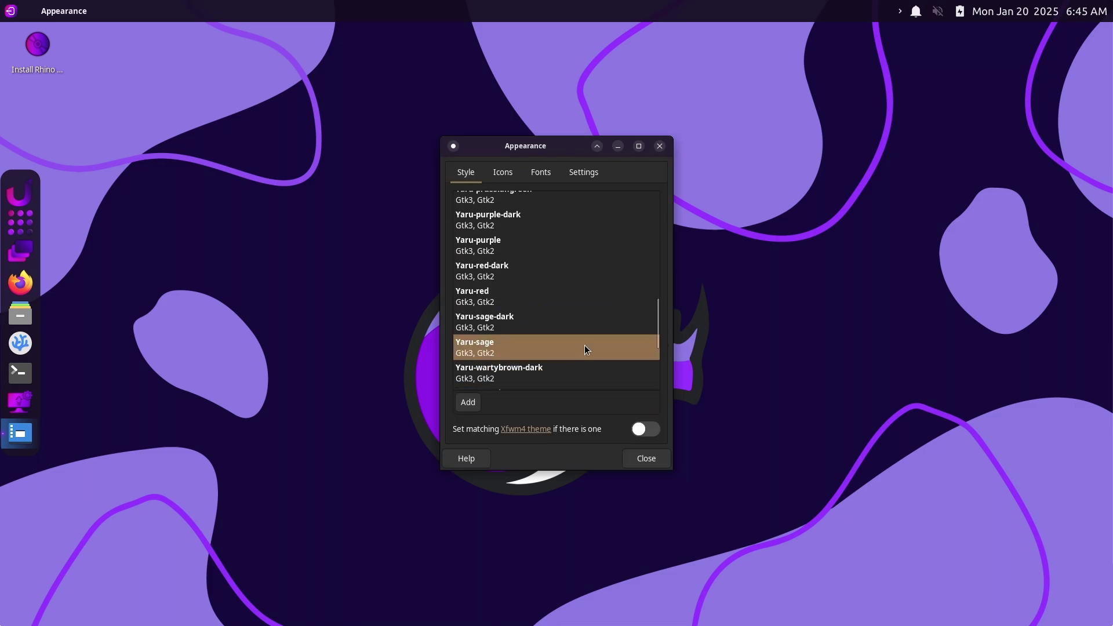
{"action": "left_click", "coordinate": [569, 316]}
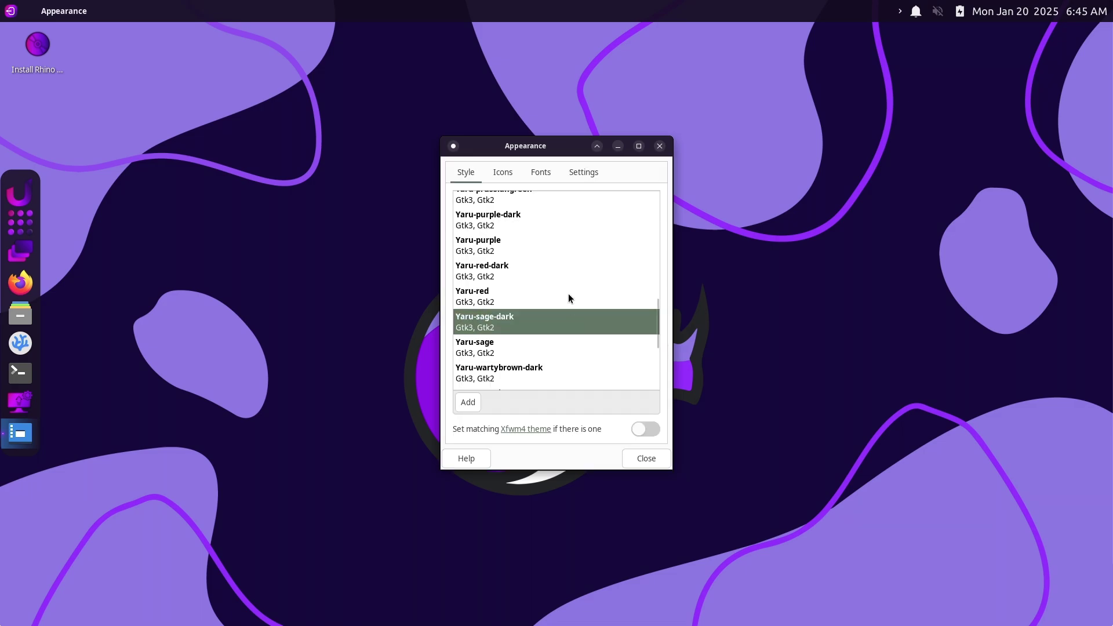
Try the styles Yaru-red, Yaru-red-dark, Yaru-purple and Yaru-purple-dark one after another
{"action": "left_click", "coordinate": [568, 290]}
{"action": "left_click", "coordinate": [568, 269]}
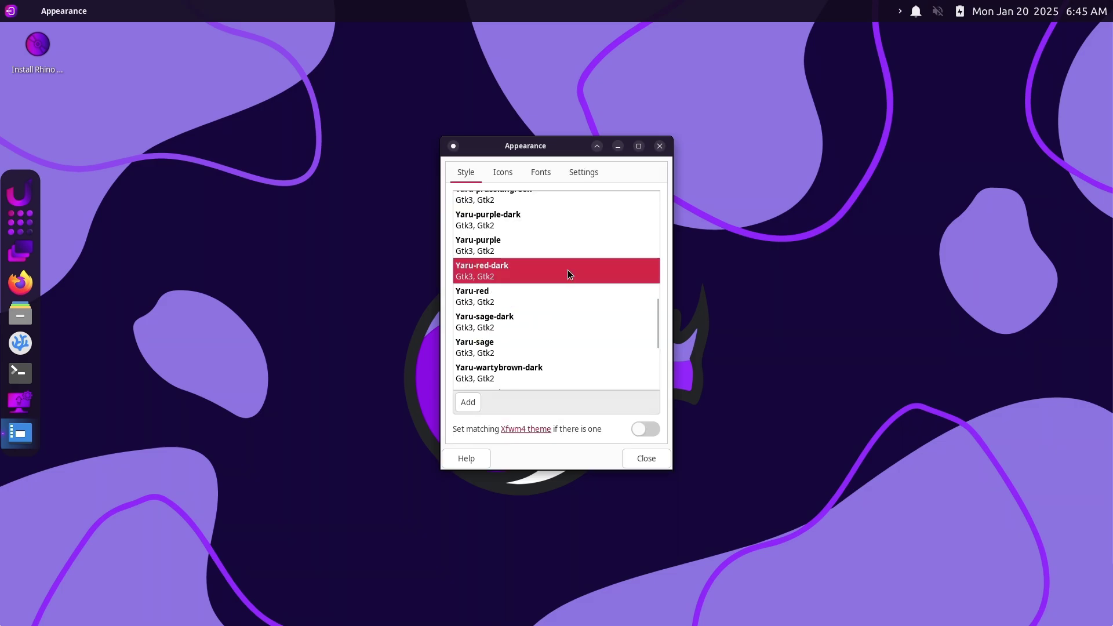
{"action": "left_click", "coordinate": [567, 236]}
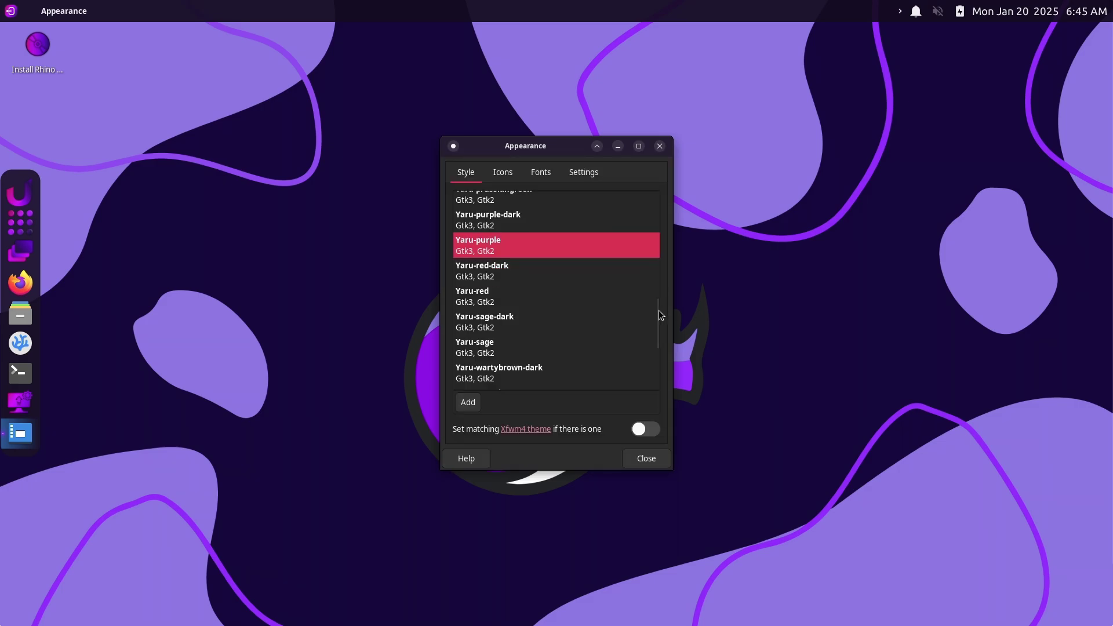
{"action": "scroll", "coordinate": [658, 311], "scroll_direction": "up", "scroll_amount": 3}
{"action": "left_click", "coordinate": [574, 333]}
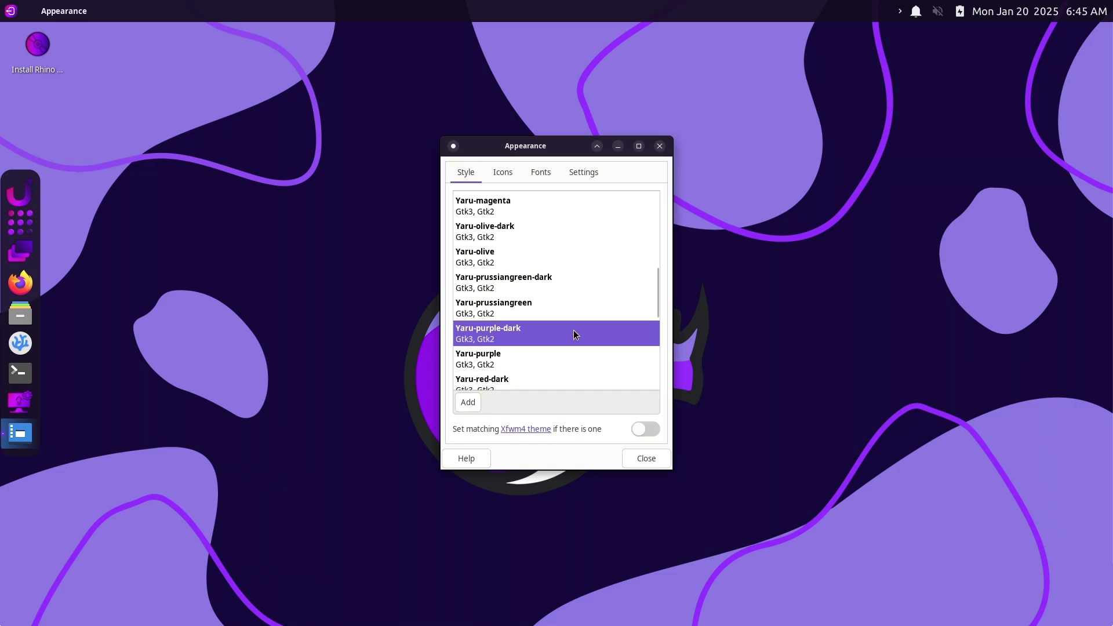
Apply Yaru-prussiangreen, Yaru-prussiangreen-dark, Yaru-olive and Yaru-olive-dark as the desktop style in turn
{"action": "left_click", "coordinate": [554, 304]}
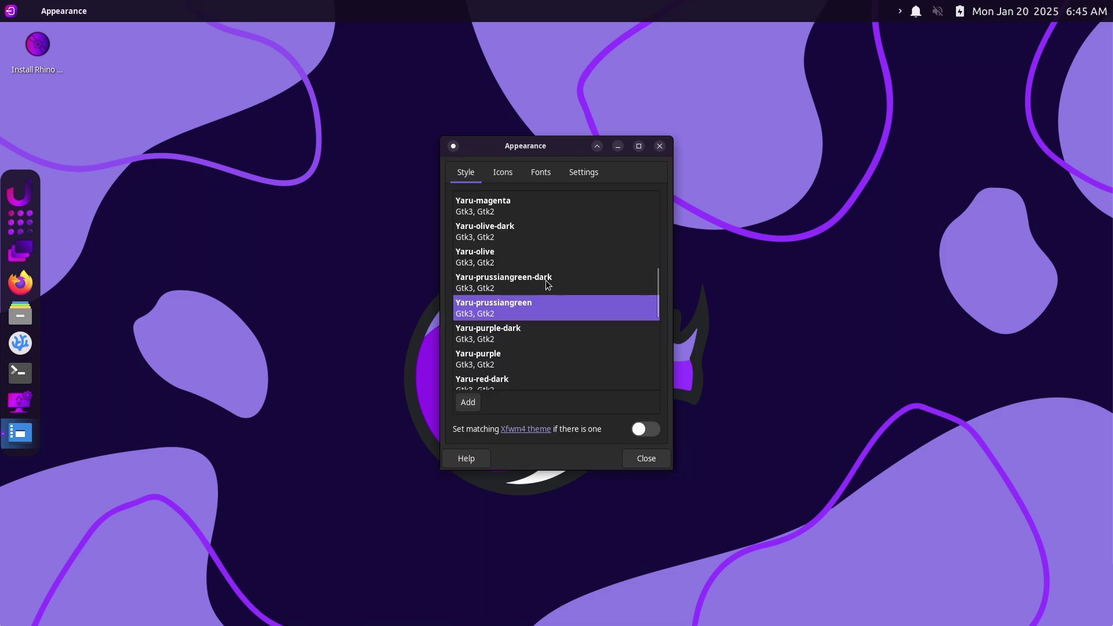
{"action": "left_click", "coordinate": [545, 280]}
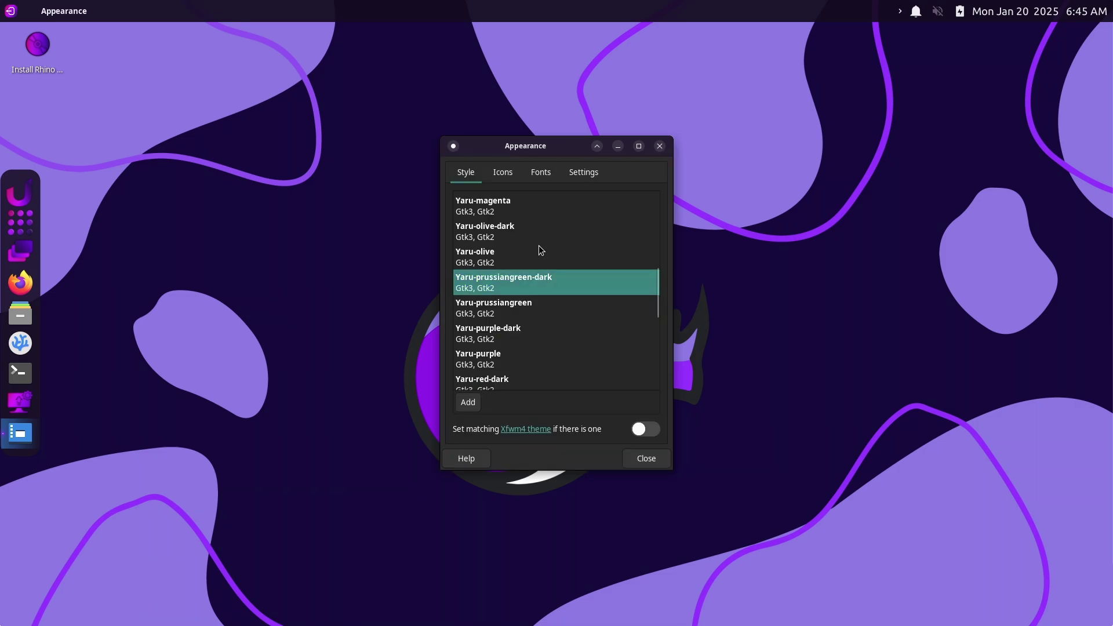
{"action": "left_click", "coordinate": [539, 251]}
{"action": "scroll", "coordinate": [538, 315], "scroll_direction": "up", "scroll_amount": 2}
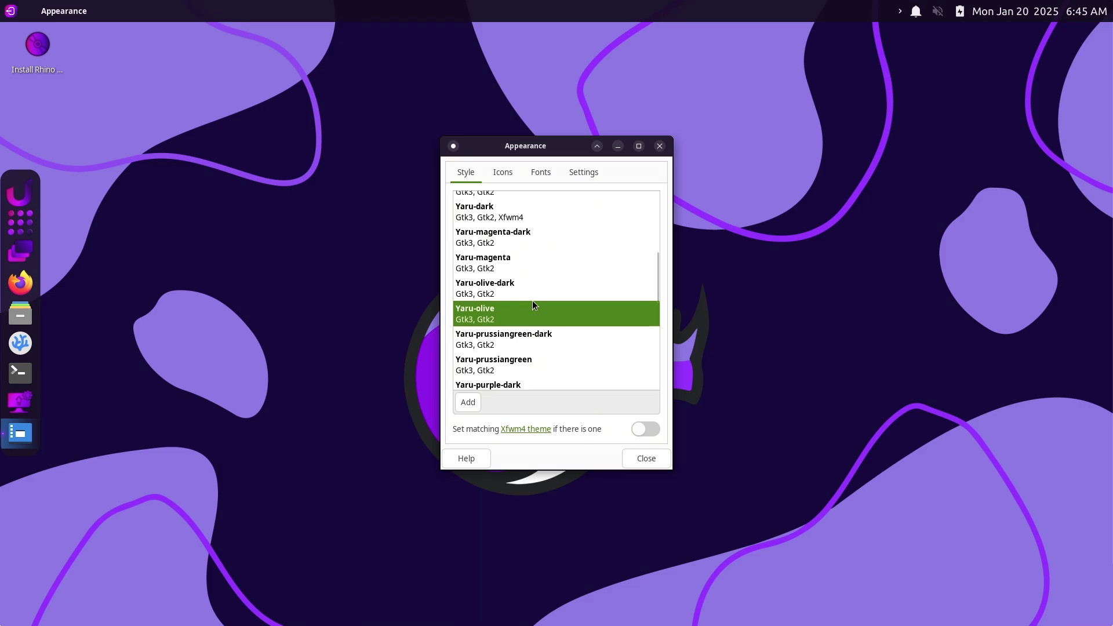
{"action": "left_click", "coordinate": [526, 290]}
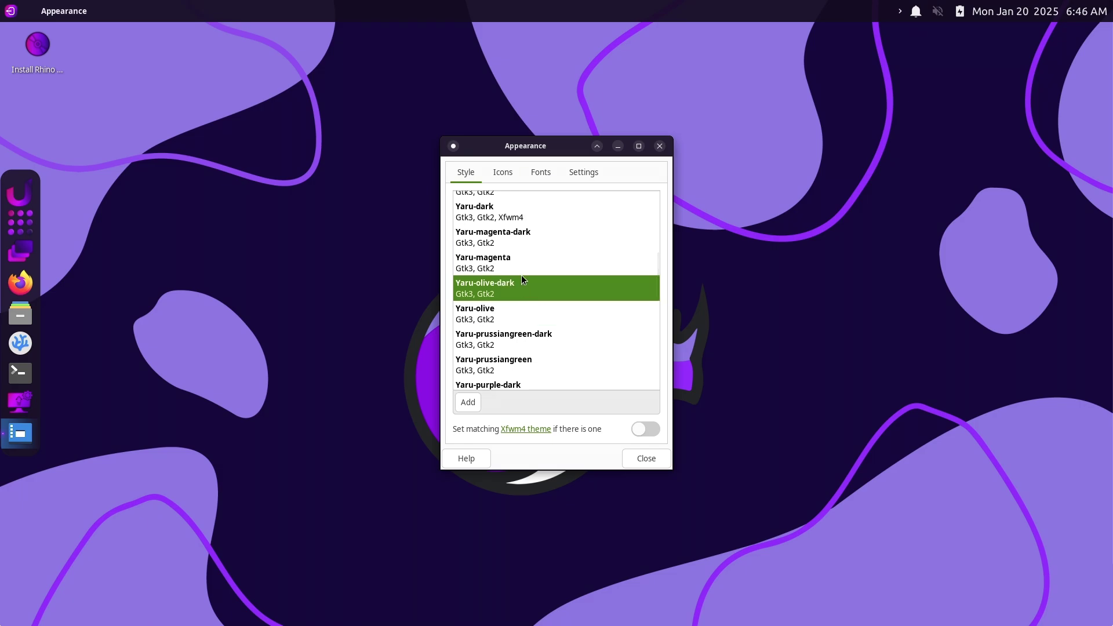
Try the styles Yaru-magenta, Yaru-magenta-dark, Yaru-dark, Yaru-blue and Yaru-blue-dark one after another
{"action": "left_click", "coordinate": [518, 264]}
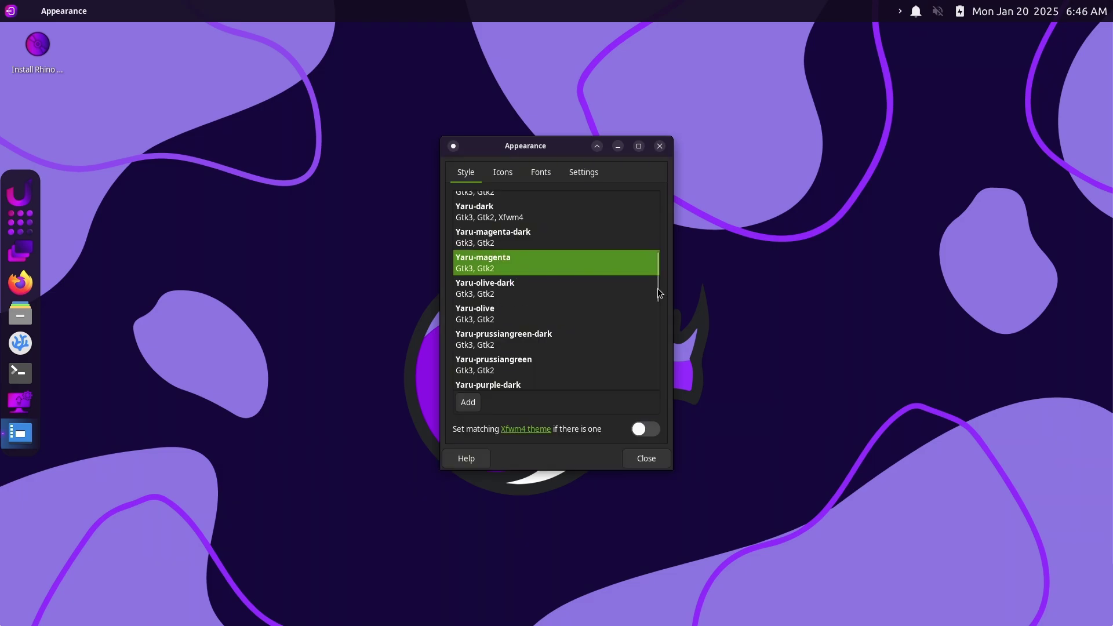
{"action": "left_click_drag", "start_coordinate": [657, 288], "coordinate": [655, 255]}
{"action": "left_click", "coordinate": [568, 346]}
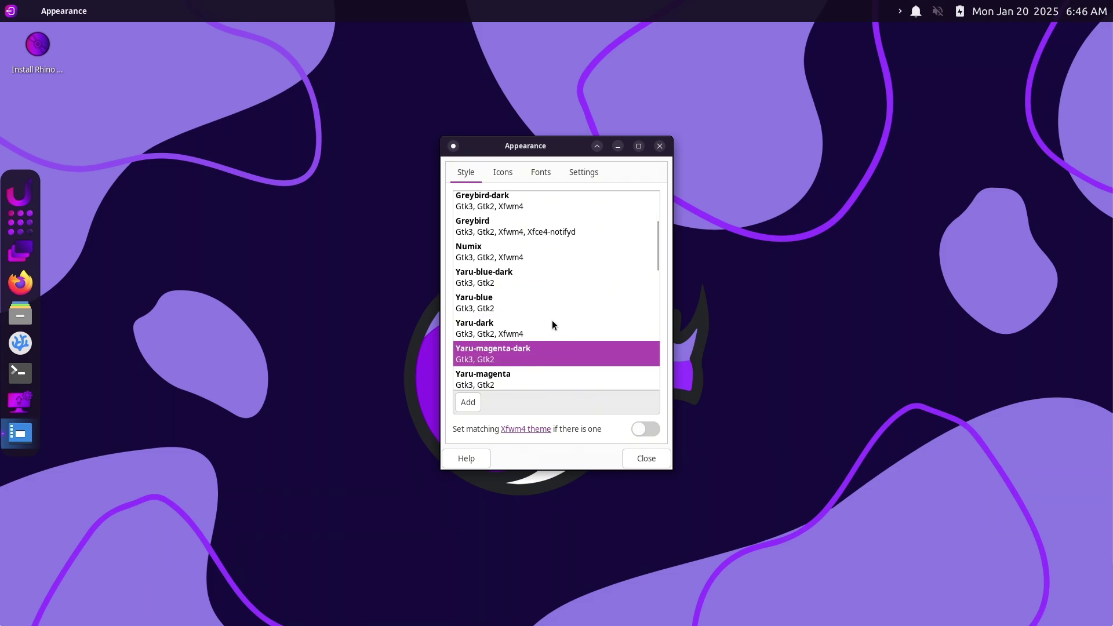
{"action": "left_click", "coordinate": [552, 318]}
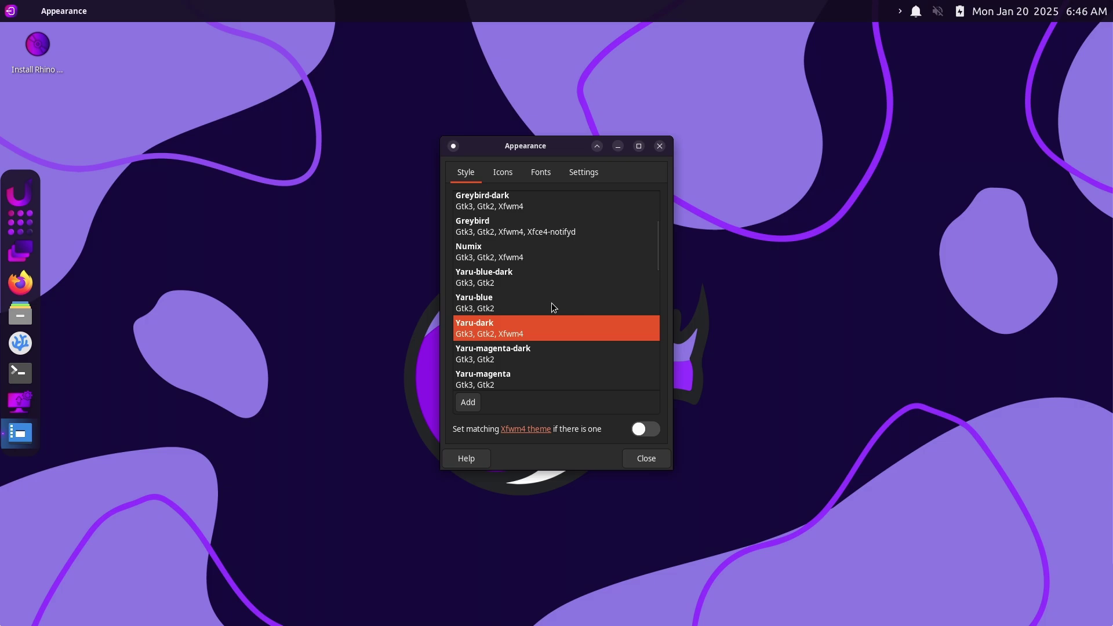
{"action": "left_click", "coordinate": [551, 302]}
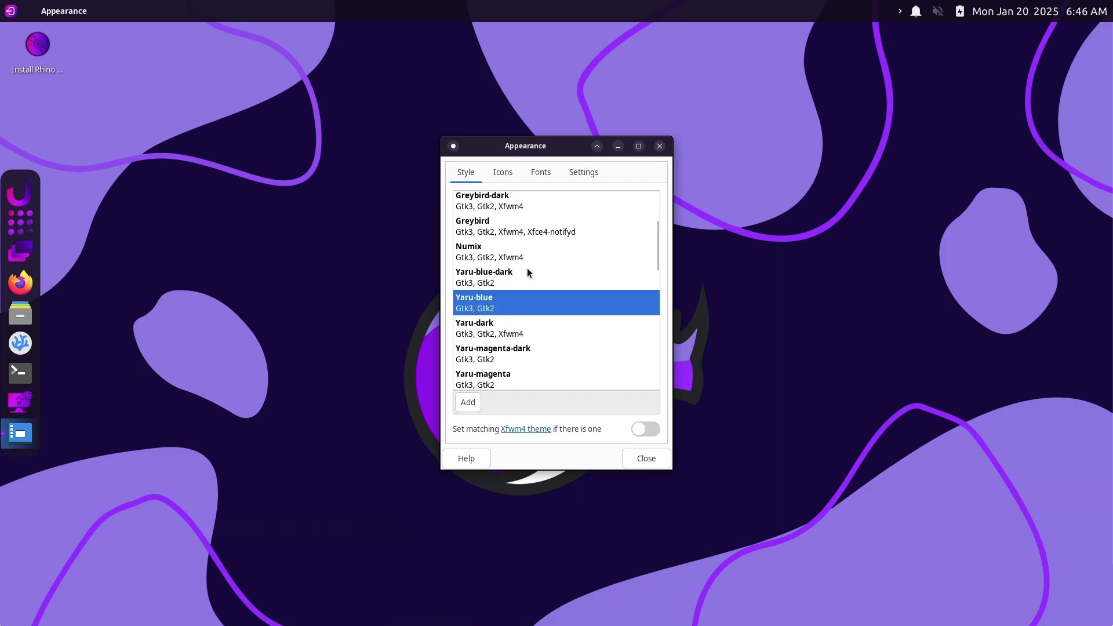
{"action": "left_click", "coordinate": [528, 272]}
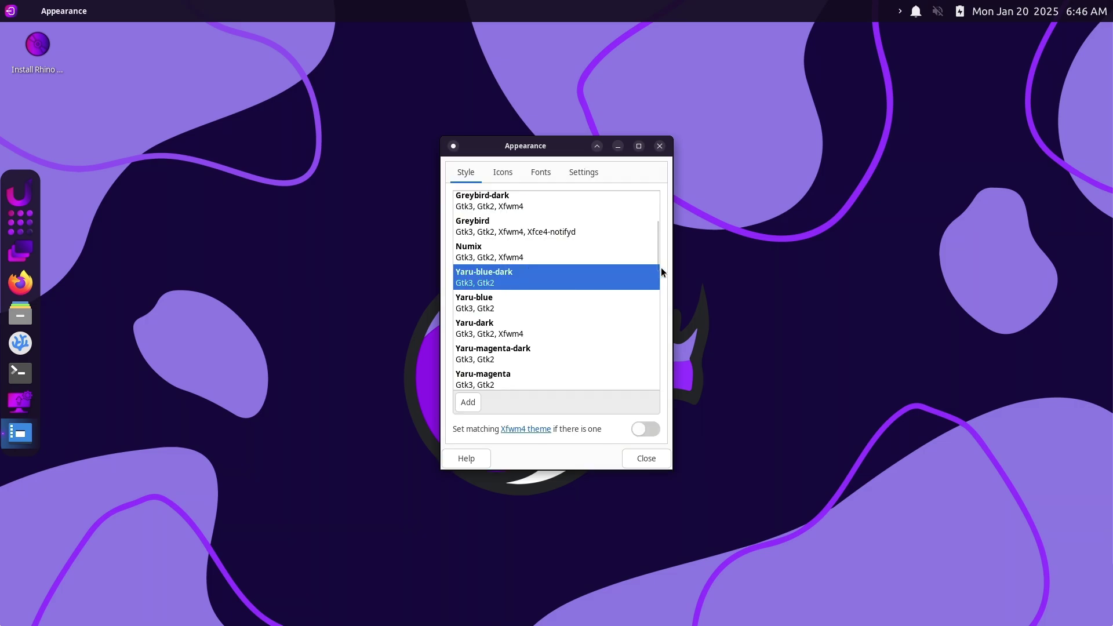
Apply the styles Numix, Greybird, Greybird-dark, Adwaita, Adwaita-dark and Adw in turn
{"action": "left_click", "coordinate": [569, 259]}
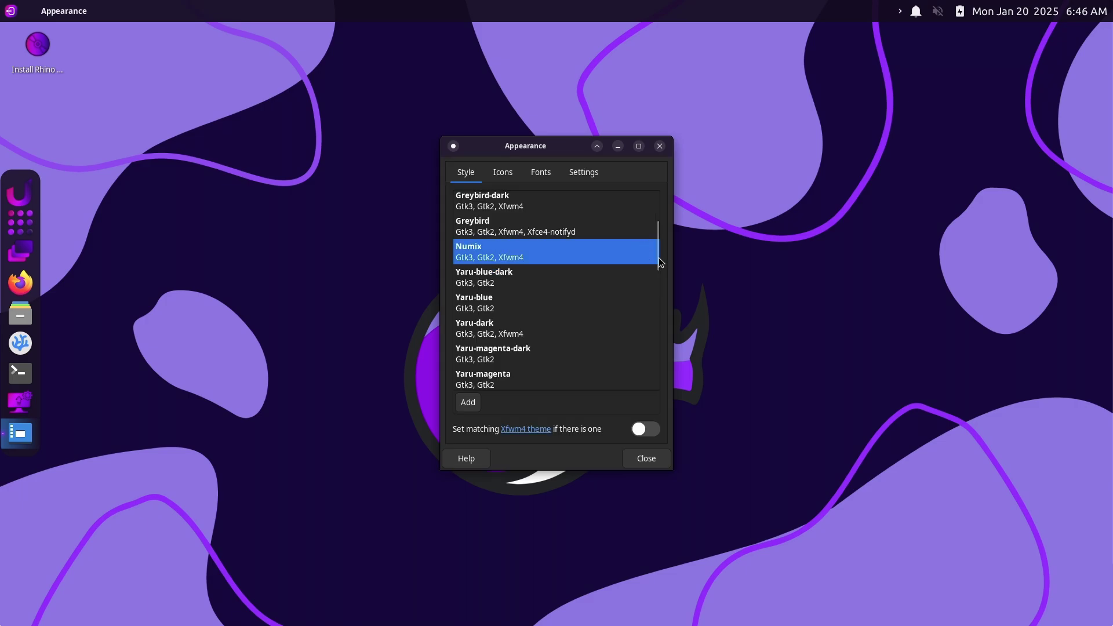
{"action": "left_click_drag", "start_coordinate": [658, 258], "coordinate": [659, 191]}
{"action": "left_click", "coordinate": [574, 328]}
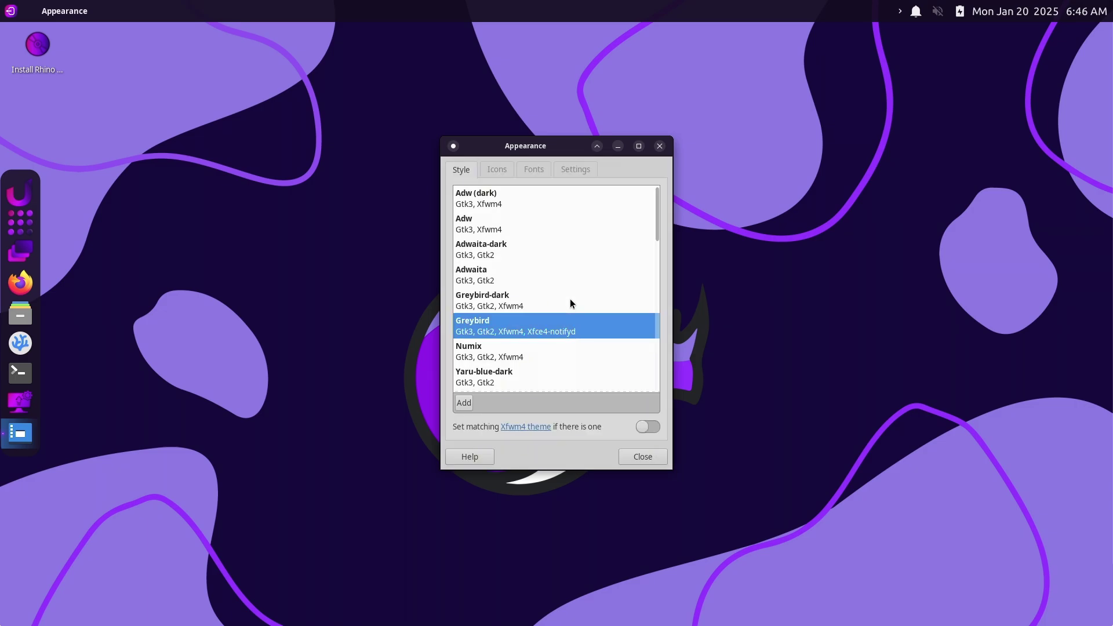
{"action": "left_click", "coordinate": [568, 300]}
{"action": "left_click", "coordinate": [544, 271]}
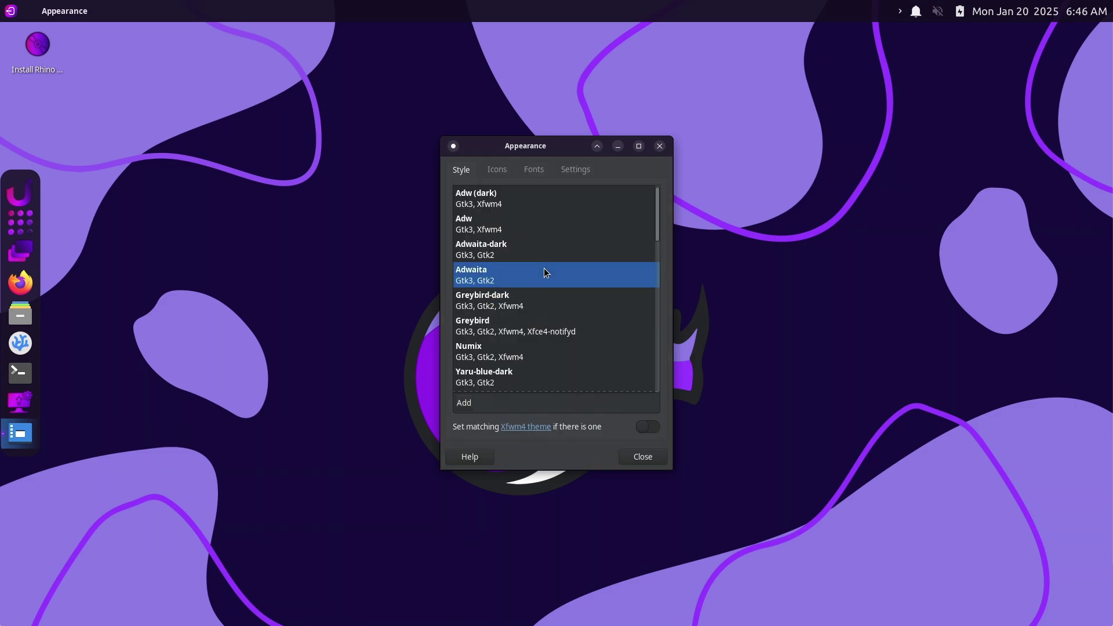
{"action": "left_click", "coordinate": [529, 251]}
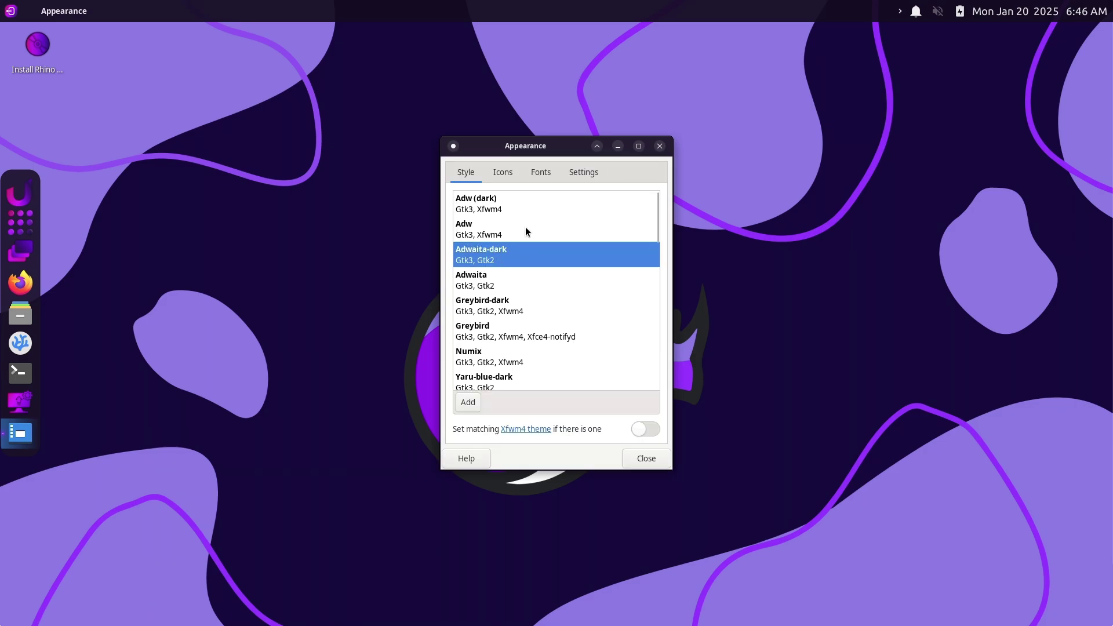
{"action": "left_click", "coordinate": [516, 225]}
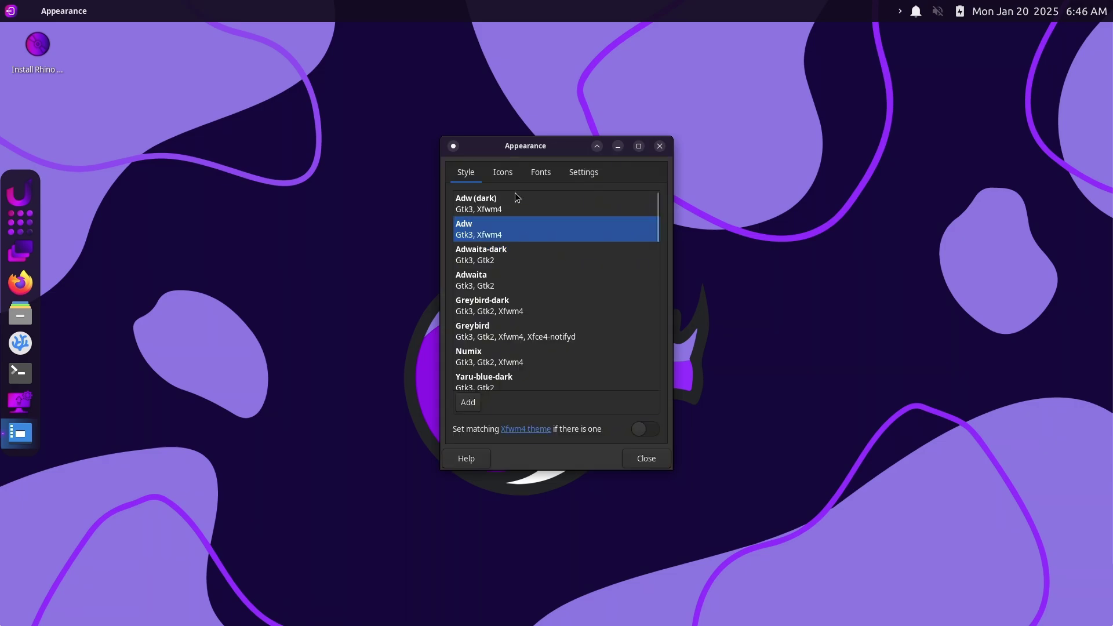
Apply the Adw (dark) style and switch on setting the matching Xfwm4 theme
{"action": "left_click", "coordinate": [515, 196]}
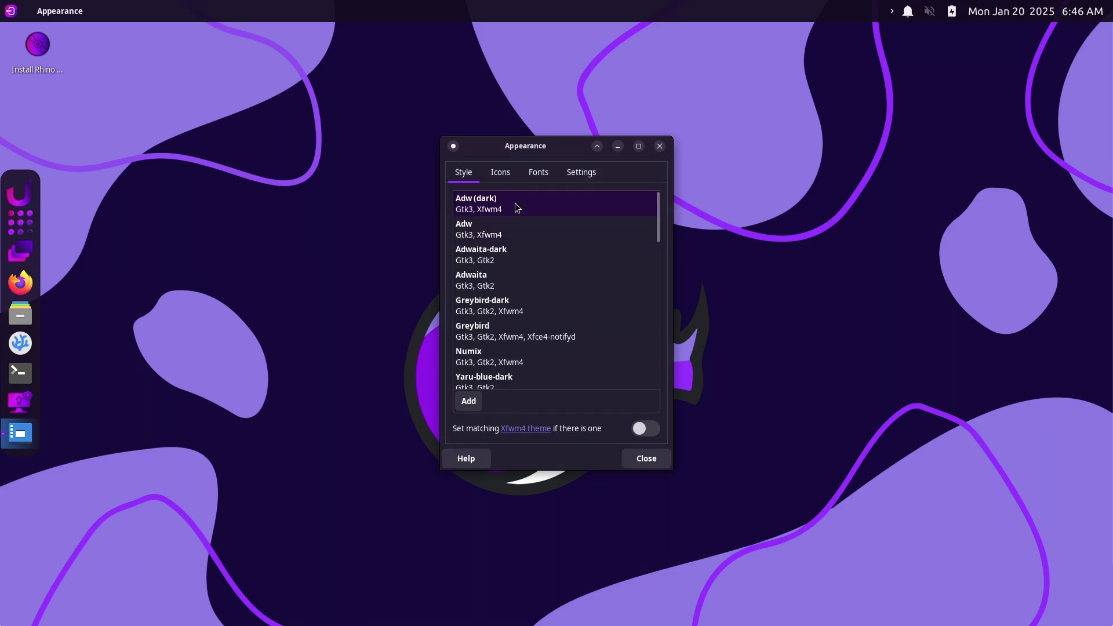
{"action": "left_click", "coordinate": [649, 431]}
Look through the available icon themes, the font options and the general appearance settings, and close the Appearance window
{"action": "left_click", "coordinate": [500, 172]}
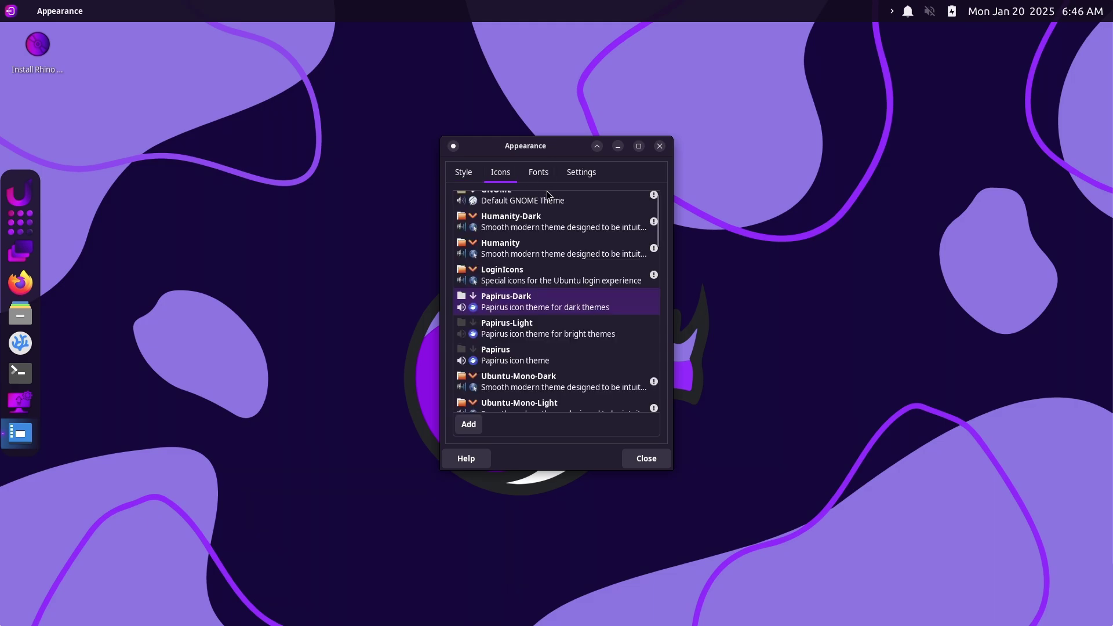
{"action": "left_click_drag", "start_coordinate": [656, 223], "coordinate": [652, 404]}
{"action": "left_click", "coordinate": [538, 173]}
{"action": "left_click", "coordinate": [581, 172]}
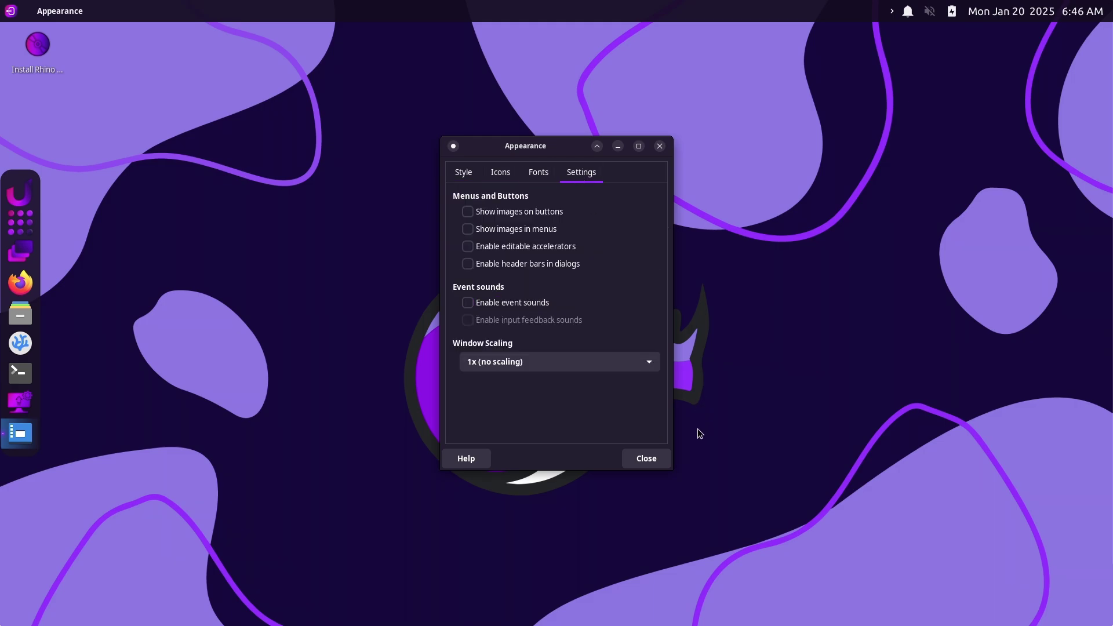
{"action": "left_click", "coordinate": [647, 458]}
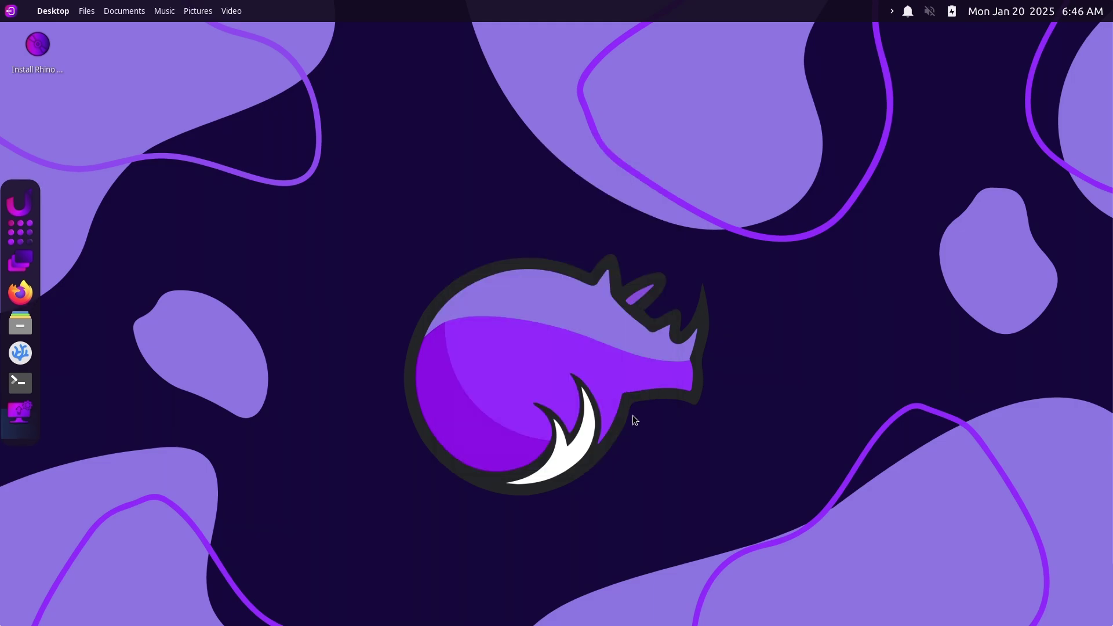
Open the log-out options for the live session
{"action": "left_click", "coordinate": [10, 11]}
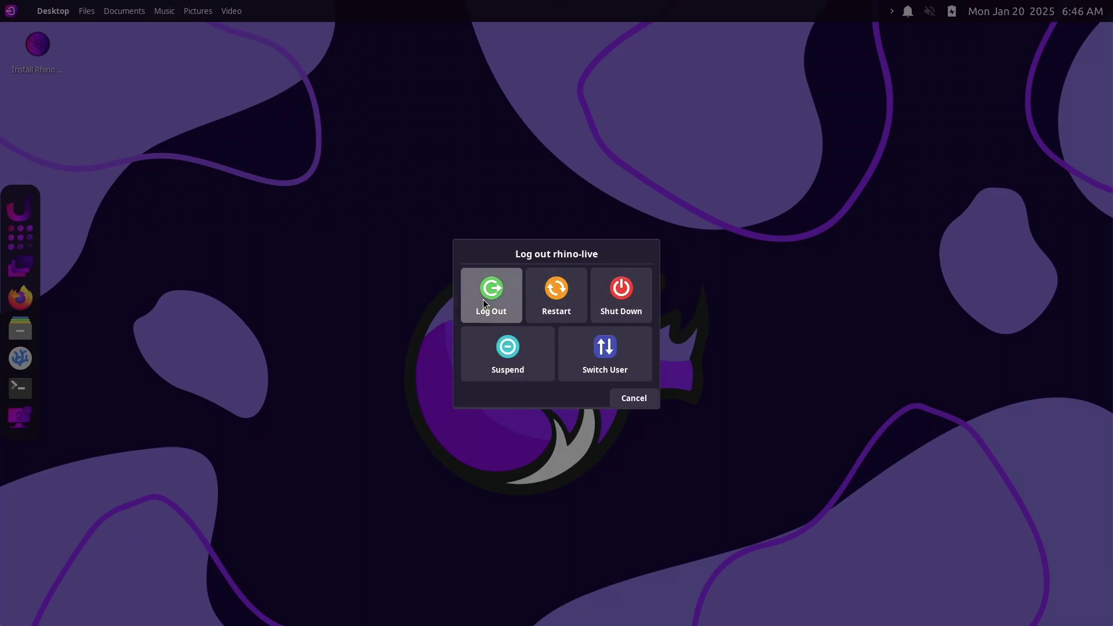